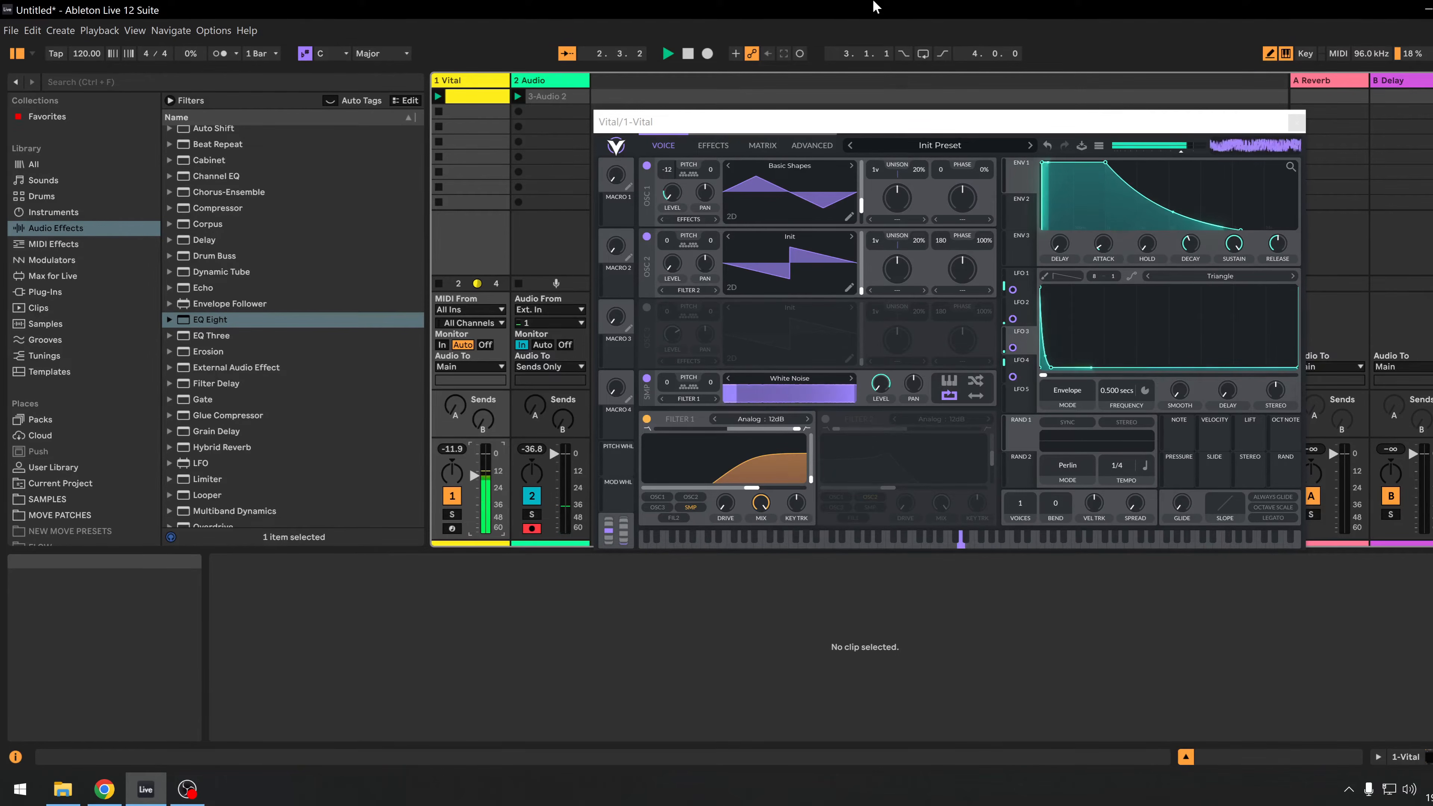
Stop playback, view LFO 4 of the finished patch and select the Vital track.
key("space")
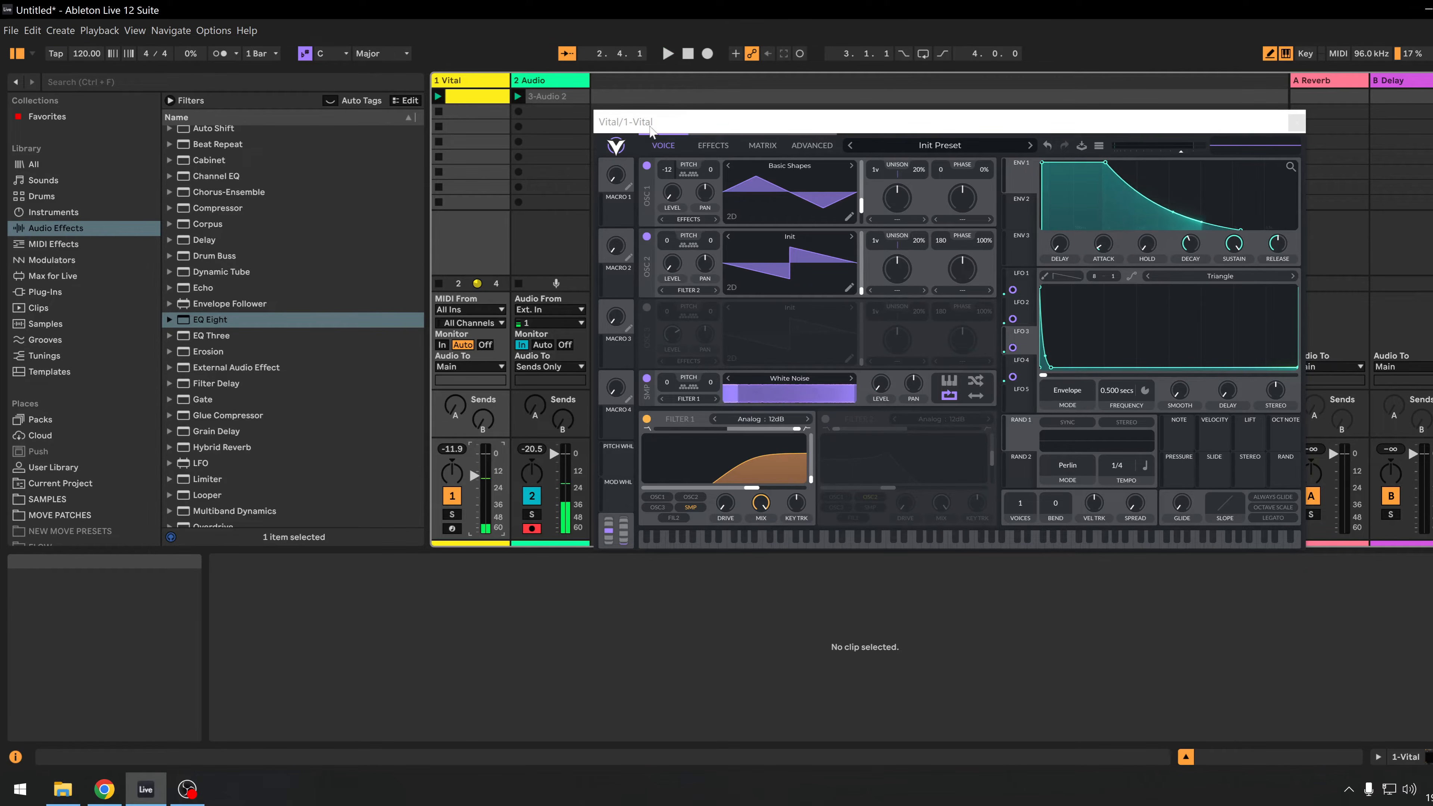
left_click(1026, 365)
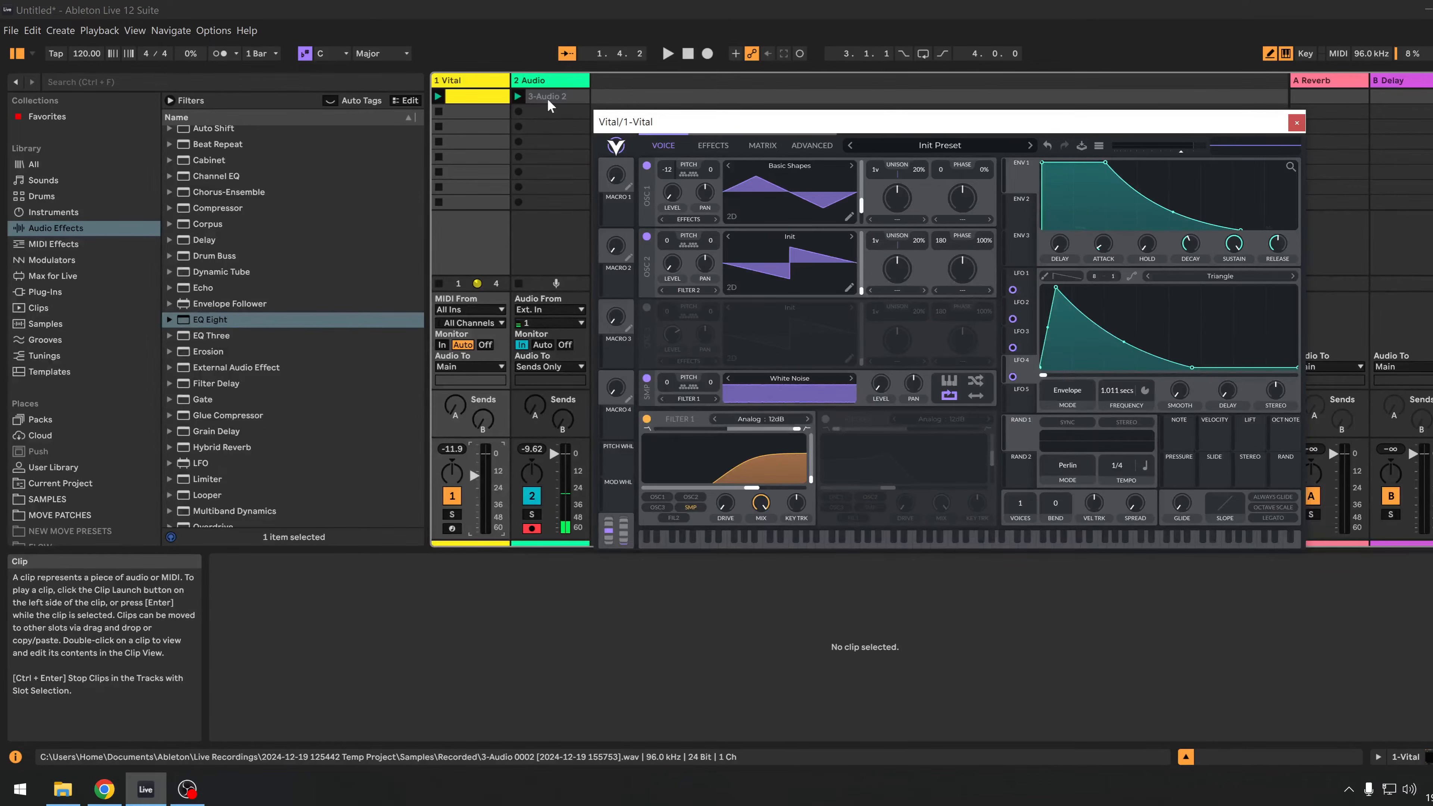
left_click(485, 81)
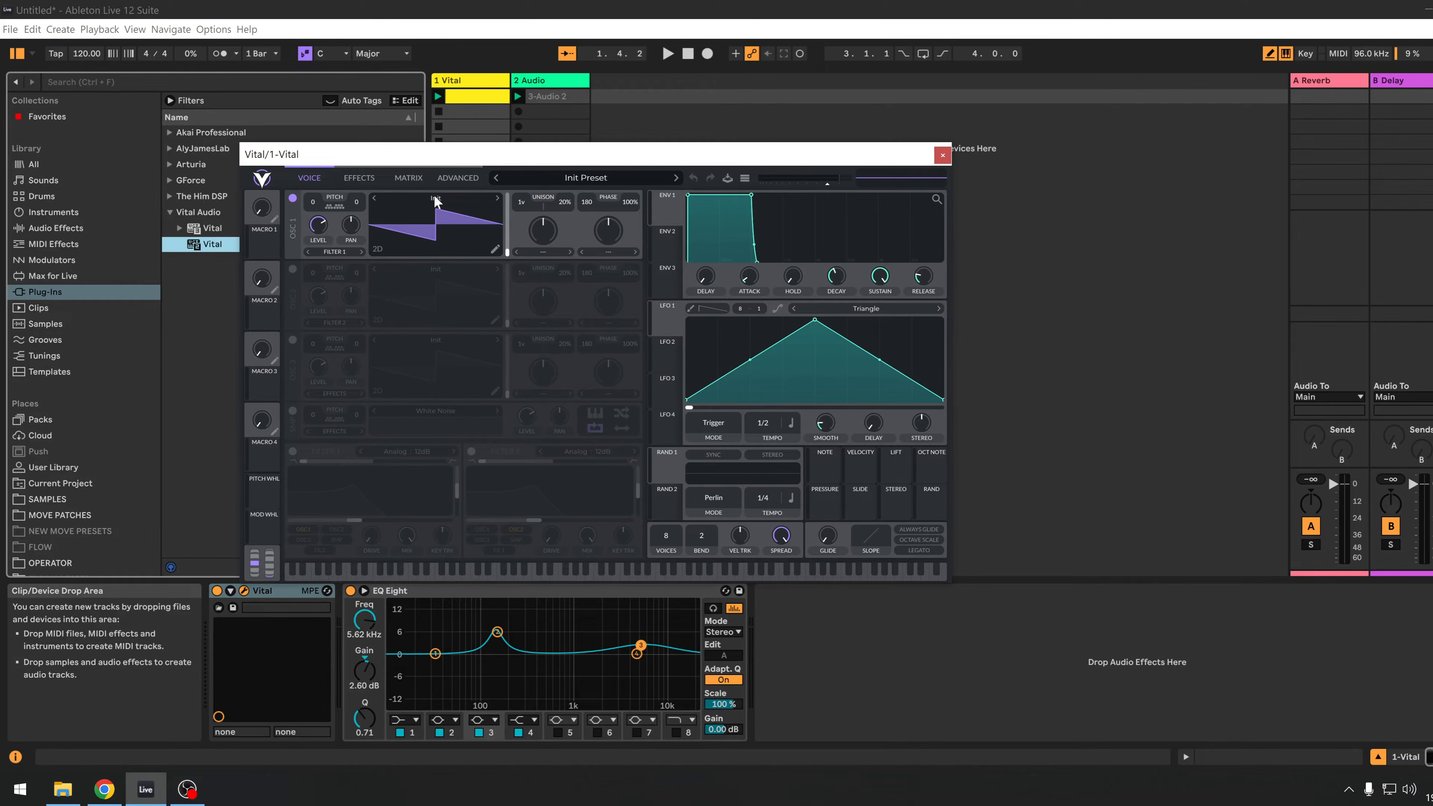
Load the Basic Shapes wavetable into oscillator 1.
left_click(435, 200)
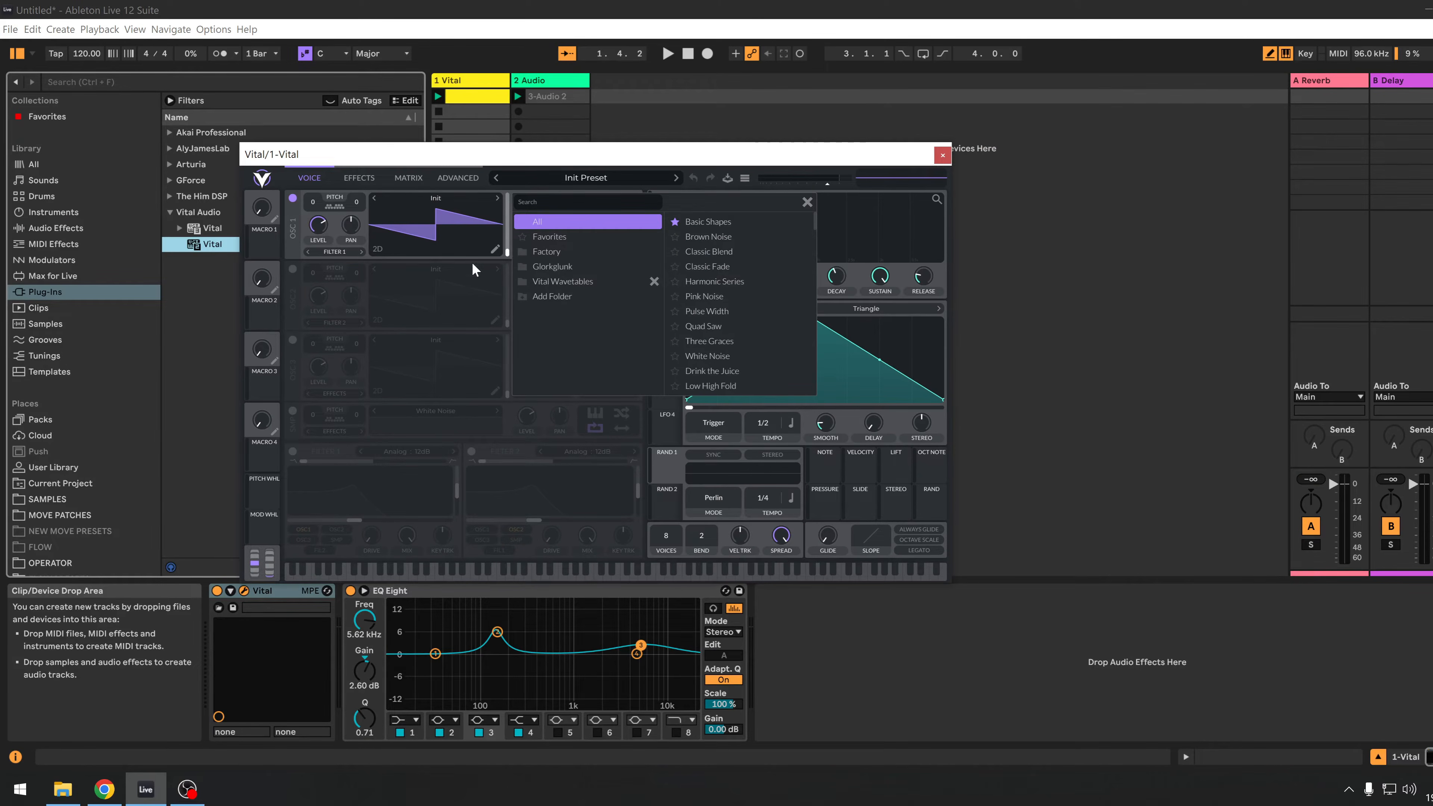
left_click(697, 221)
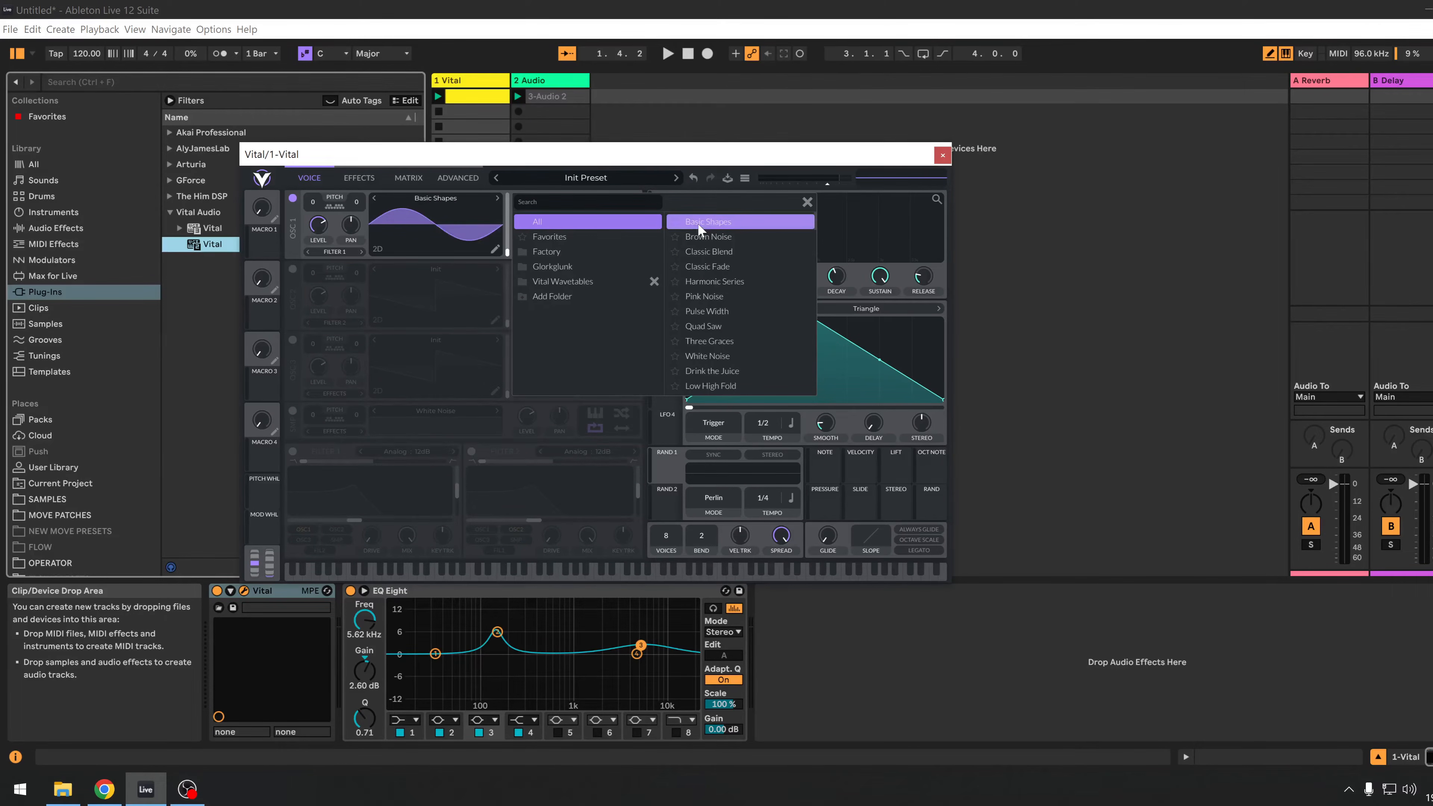
left_click(807, 202)
Set oscillator 1 to zero level and phase 0 with 0% randomness, with its wavetable position on a triangle wave.
left_click_drag(324, 221, 312, 333)
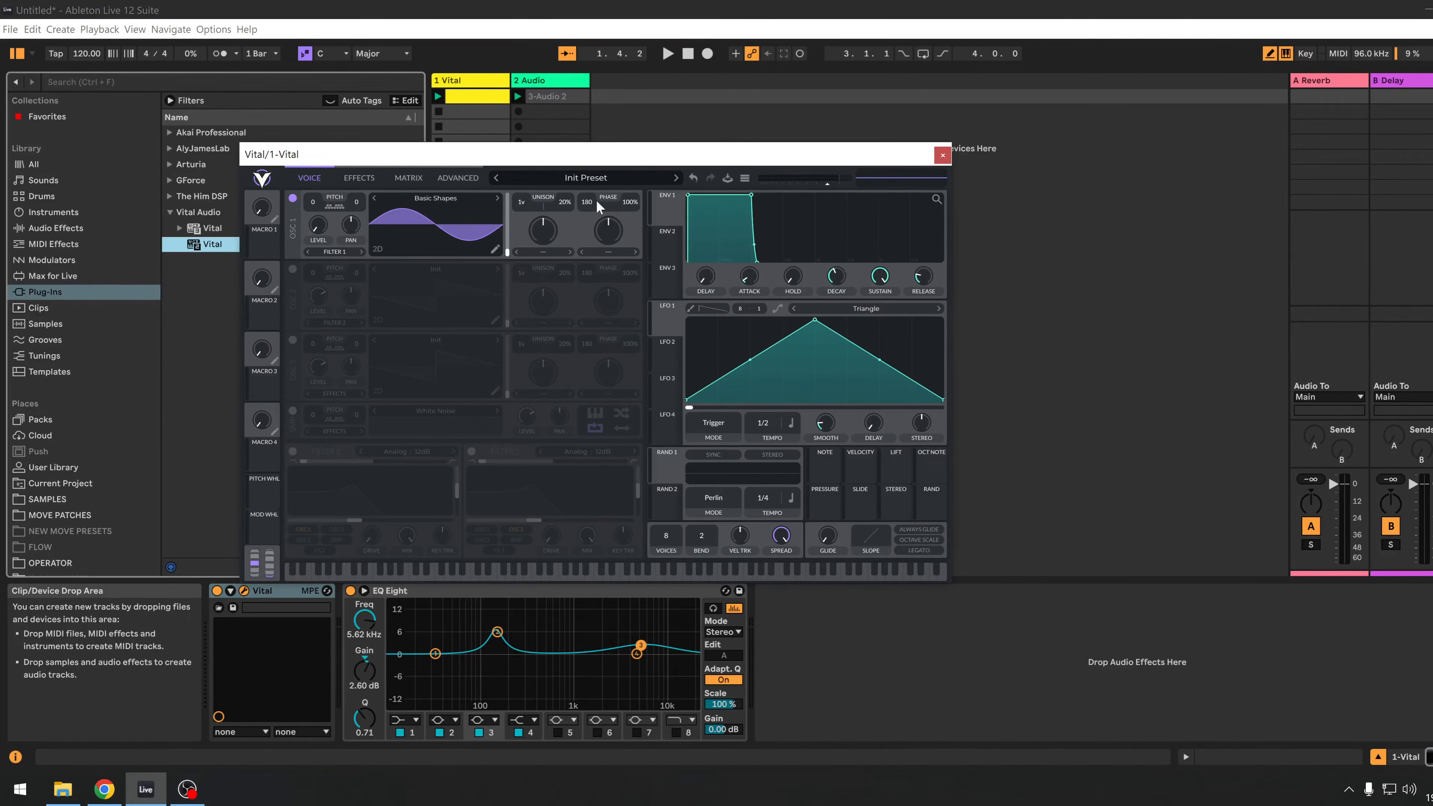
left_click_drag(630, 217, 626, 253)
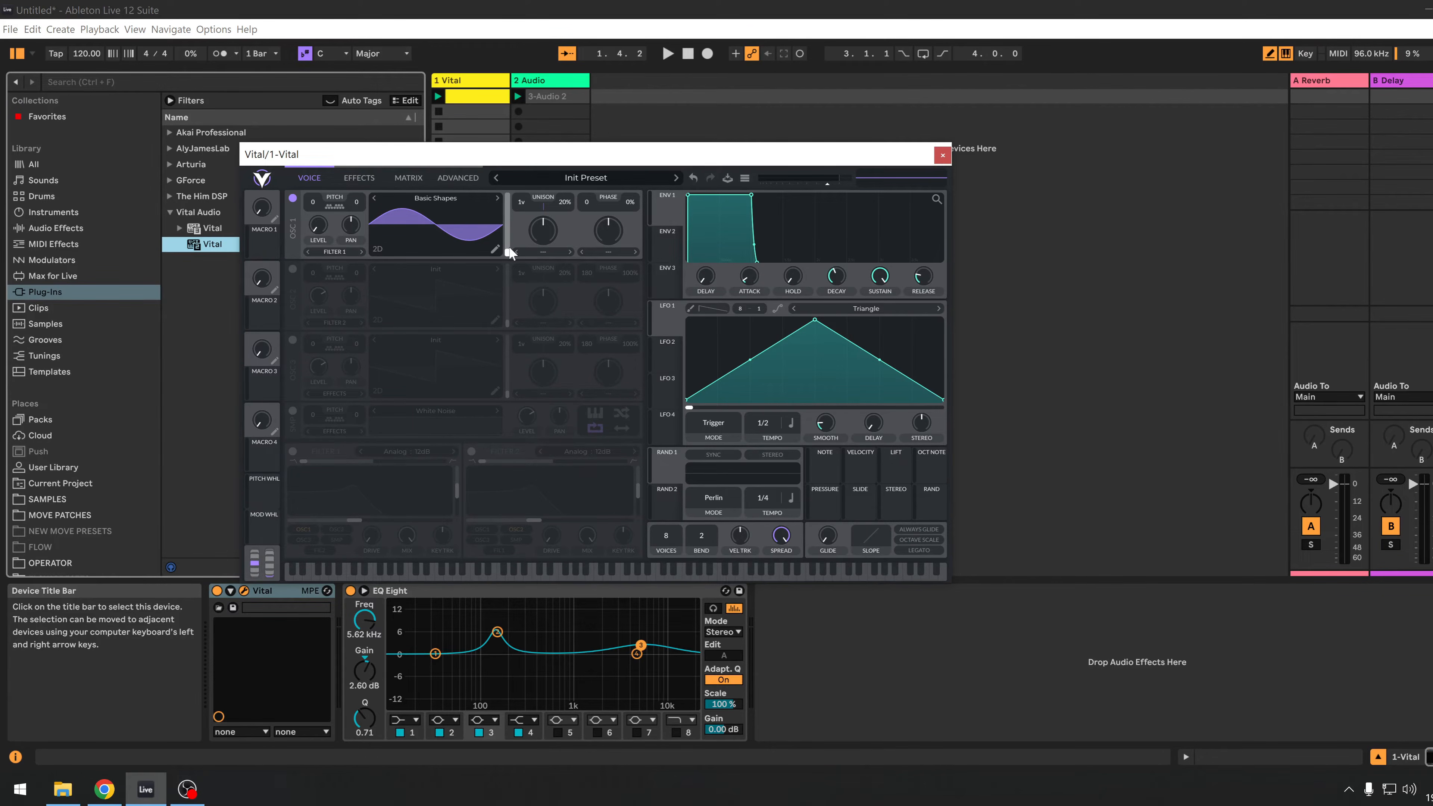
left_click_drag(507, 247, 507, 233)
Shape LFO 1 as a short falling ramp in Envelope mode with its frequency in seconds, and assign it to oscillator 1's level.
left_click_drag(816, 325, 686, 320)
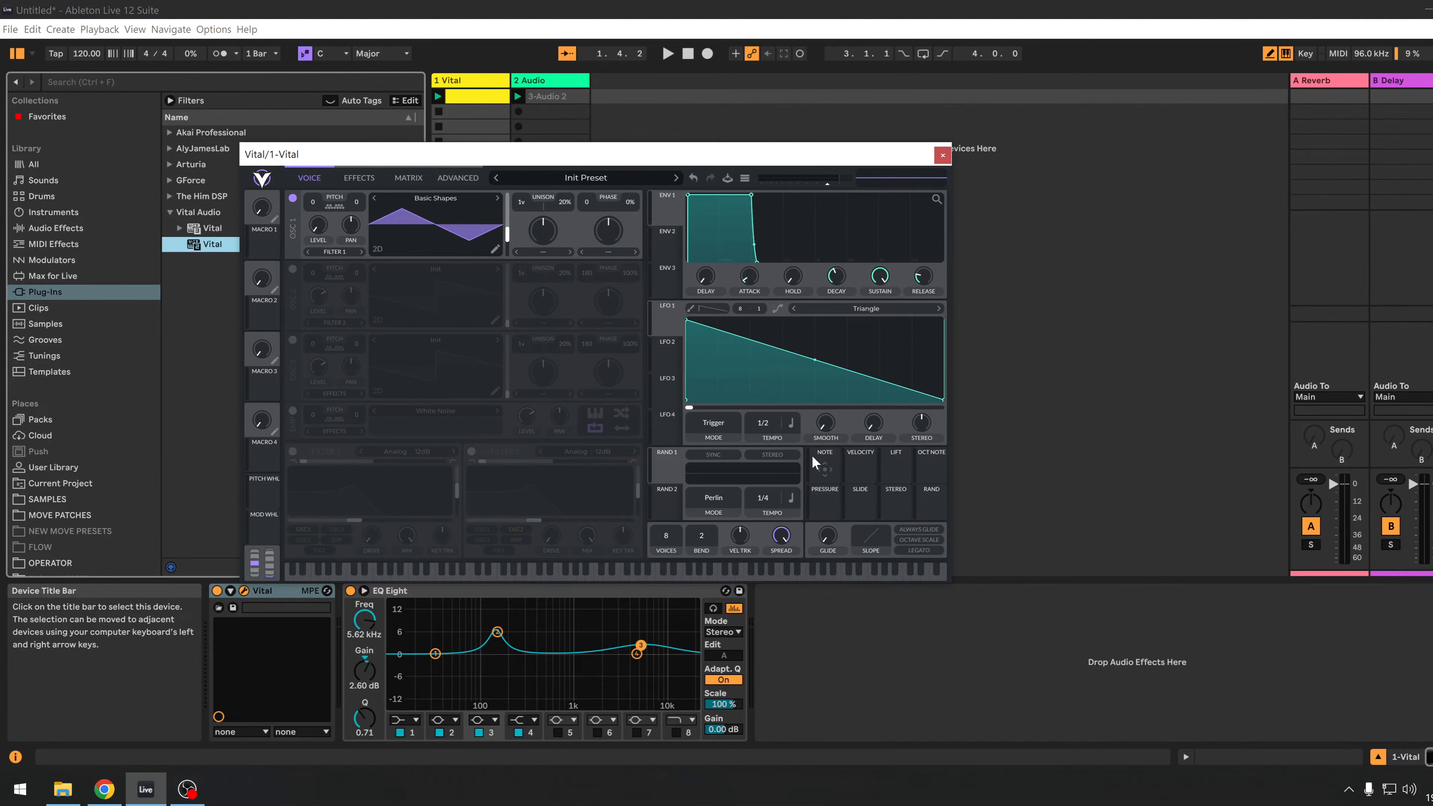
left_click(792, 423)
left_click(803, 449)
left_click(722, 433)
left_click(721, 462)
double_click(774, 379)
left_click_drag(774, 384, 752, 409)
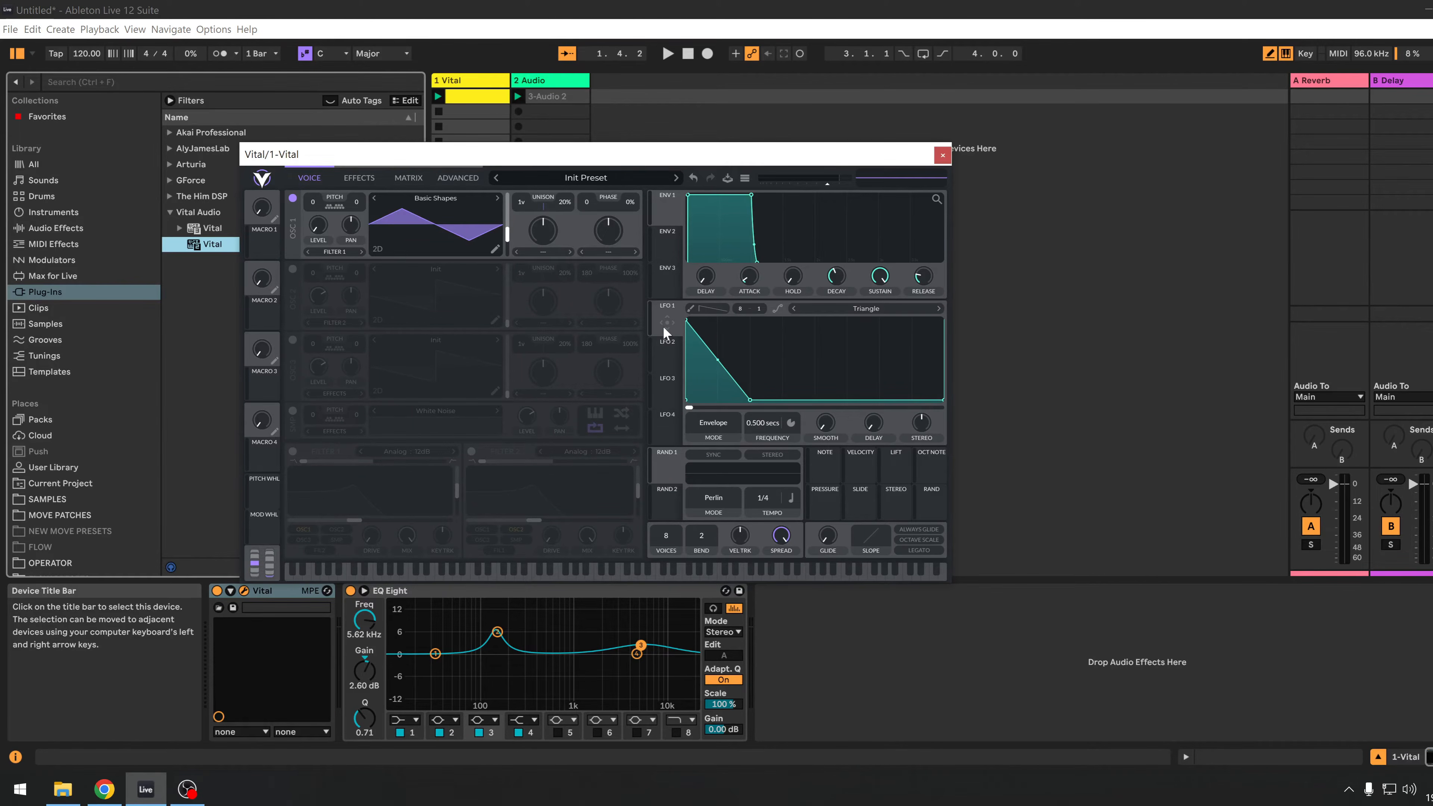
left_click_drag(667, 322, 330, 237)
Open the Vital track's MIDI clip, start playback and bring the D3 note into view.
left_click_drag(474, 153, 798, 161)
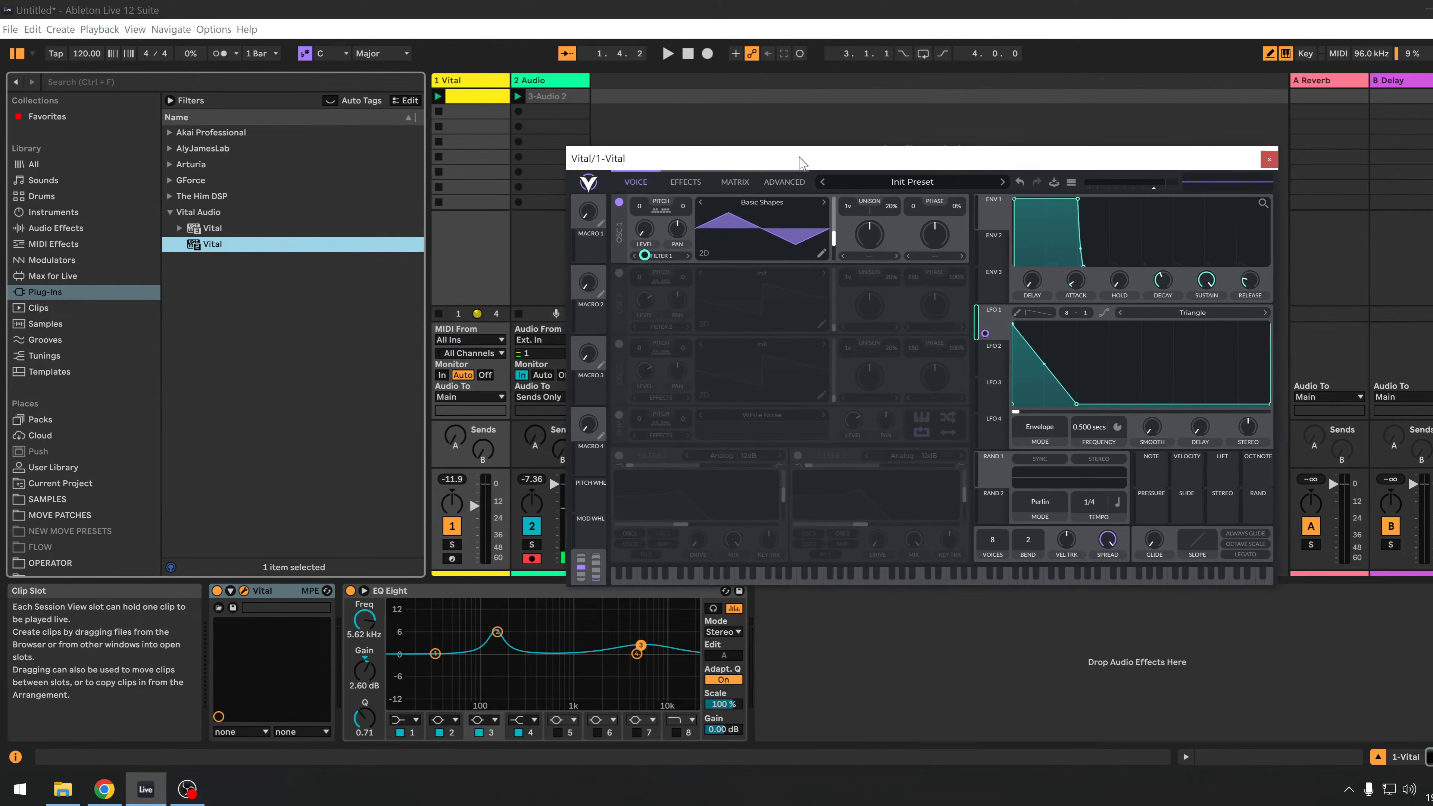
left_click(494, 97)
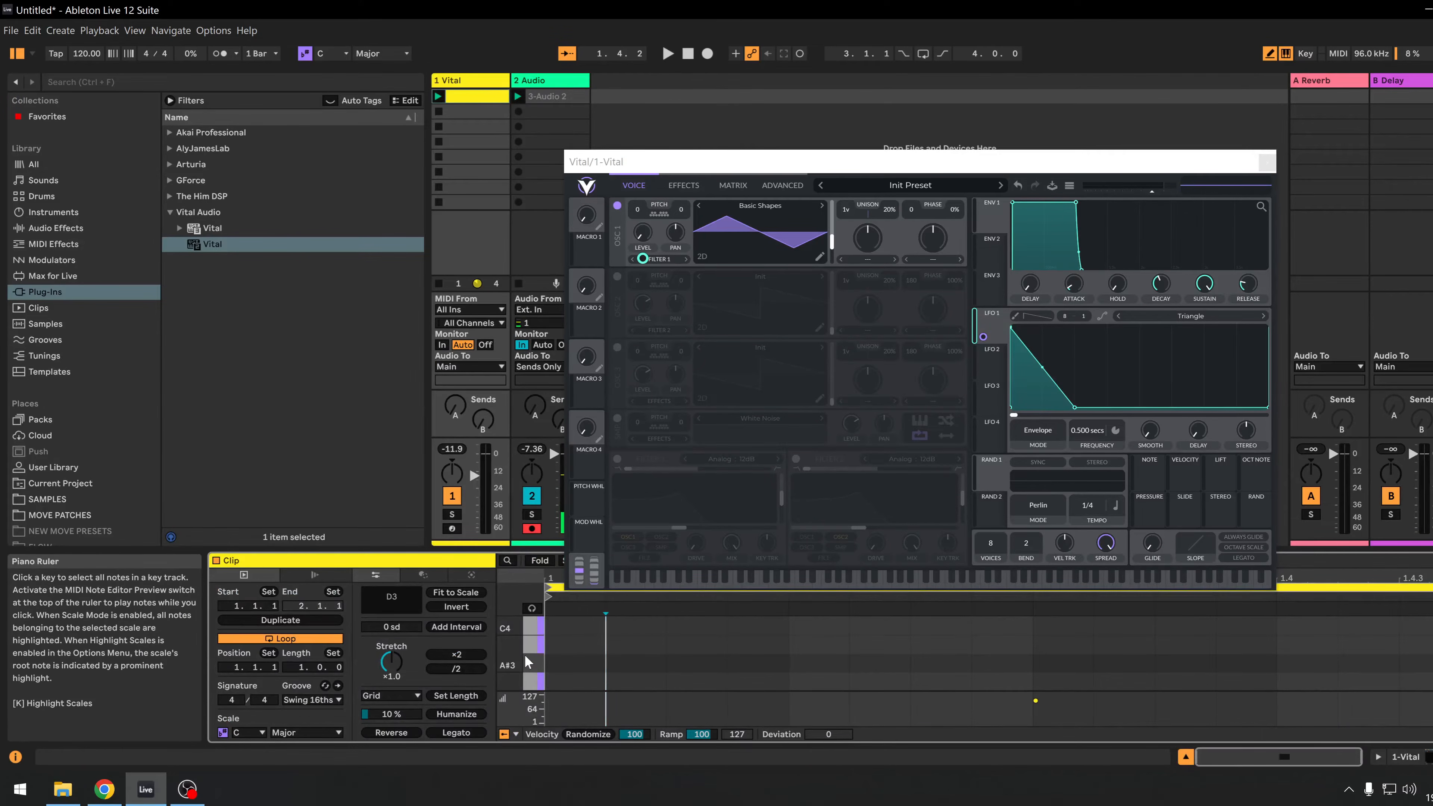
scroll(538, 649, "down", 1)
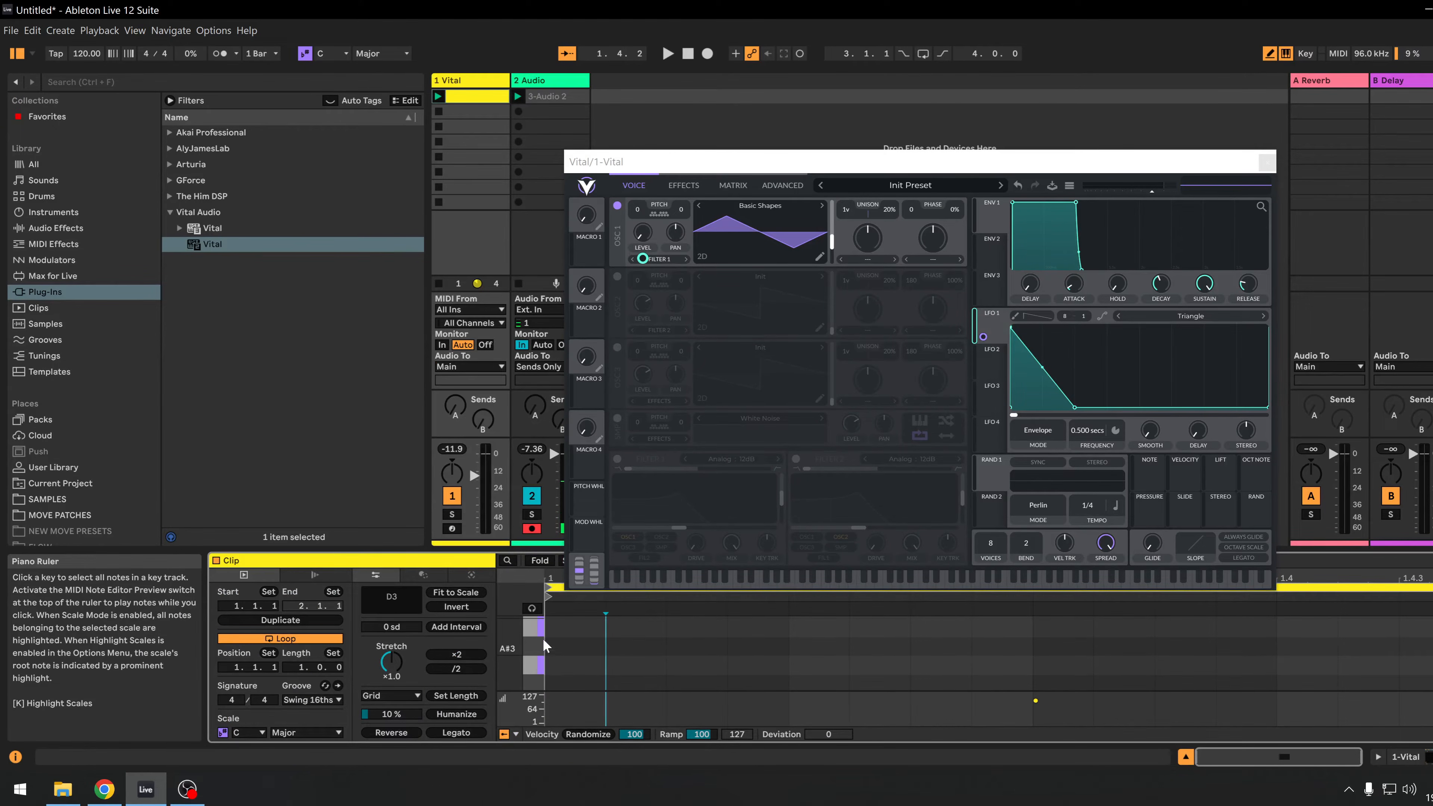
left_click_drag(856, 166, 732, 77)
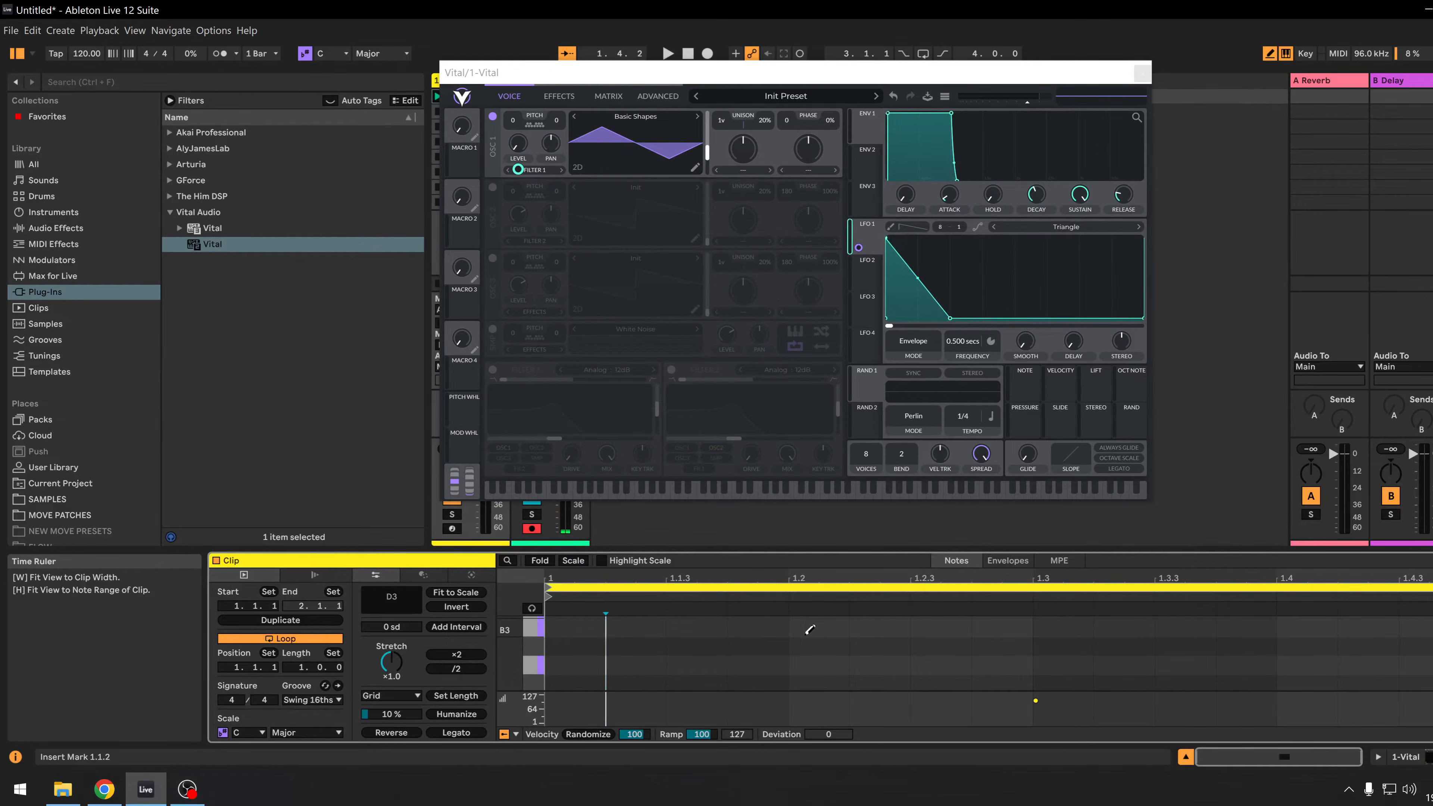
key("space")
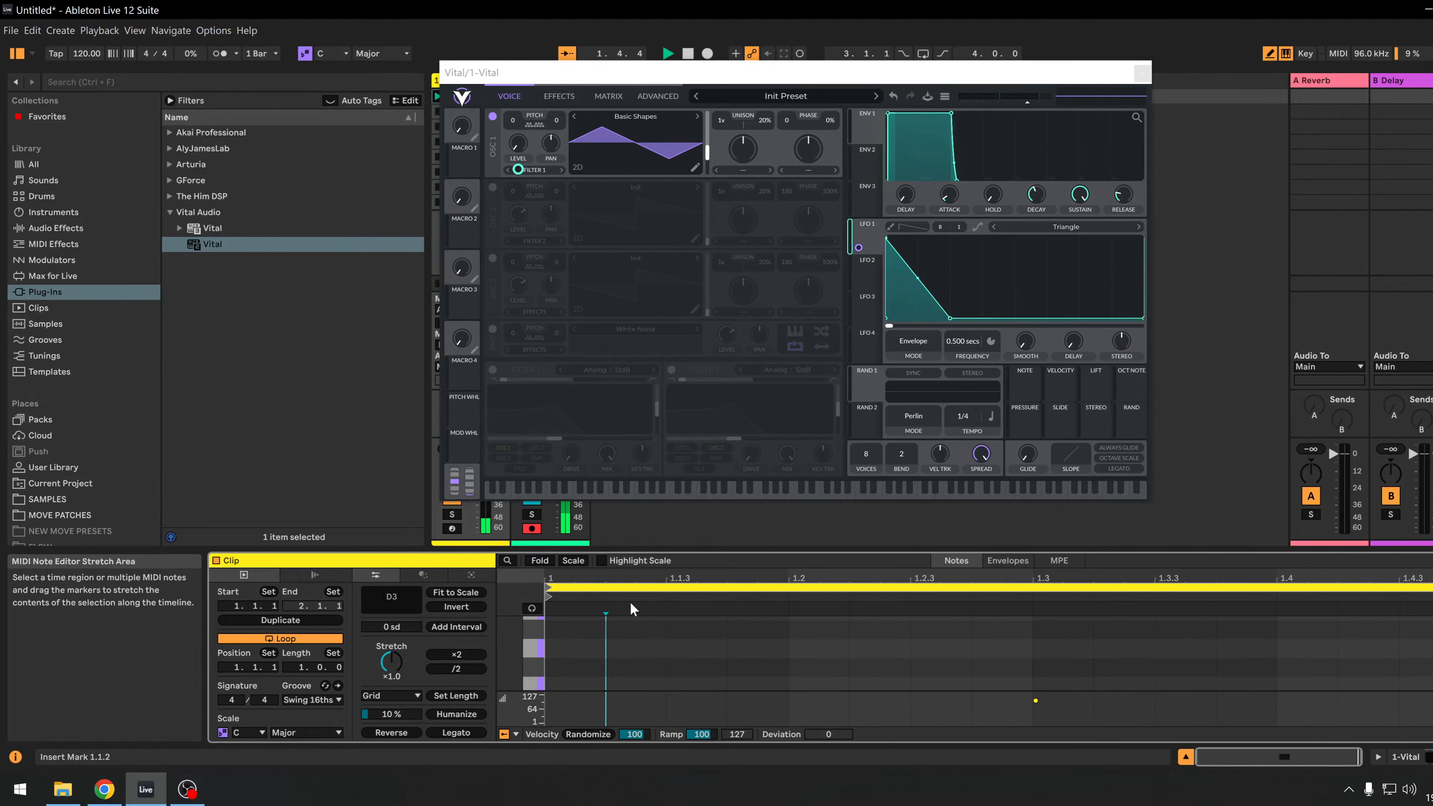
scroll(576, 636, "down", 5)
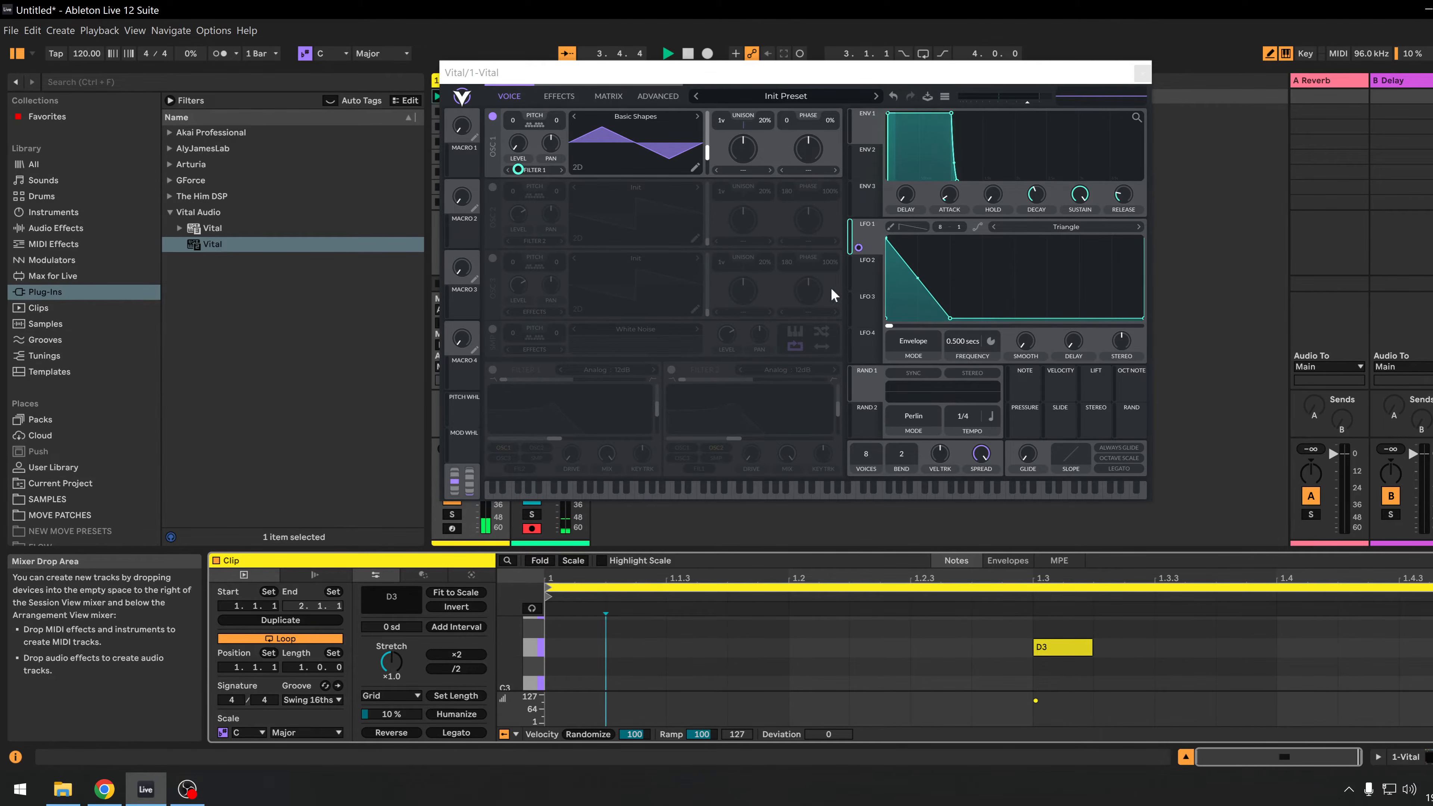
Give LFO 2 a falling ramp shape and run it in Envelope mode with its frequency in seconds.
left_click(729, 77)
left_click_drag(728, 82, 582, 197)
left_click(710, 385)
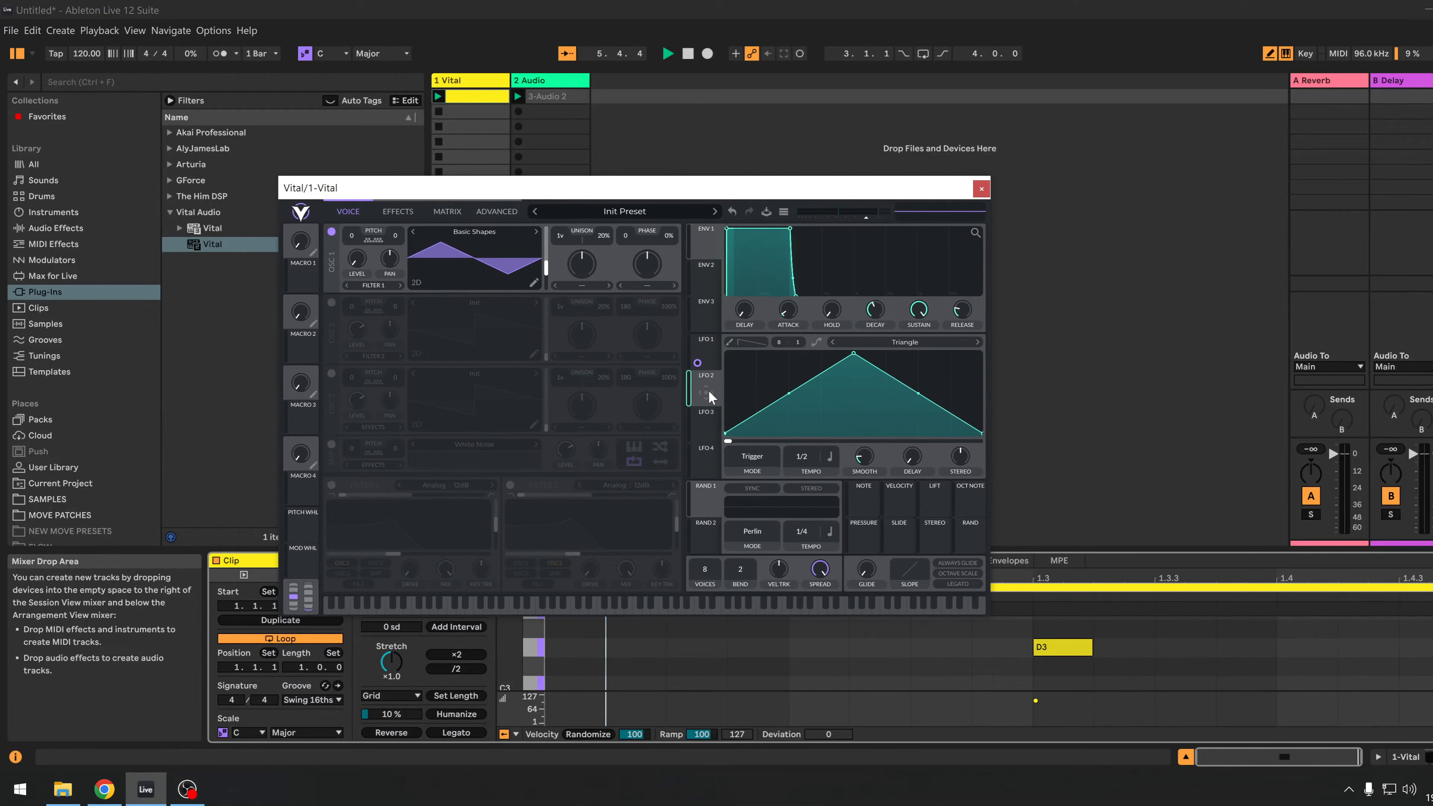
left_click_drag(853, 354, 602, 333)
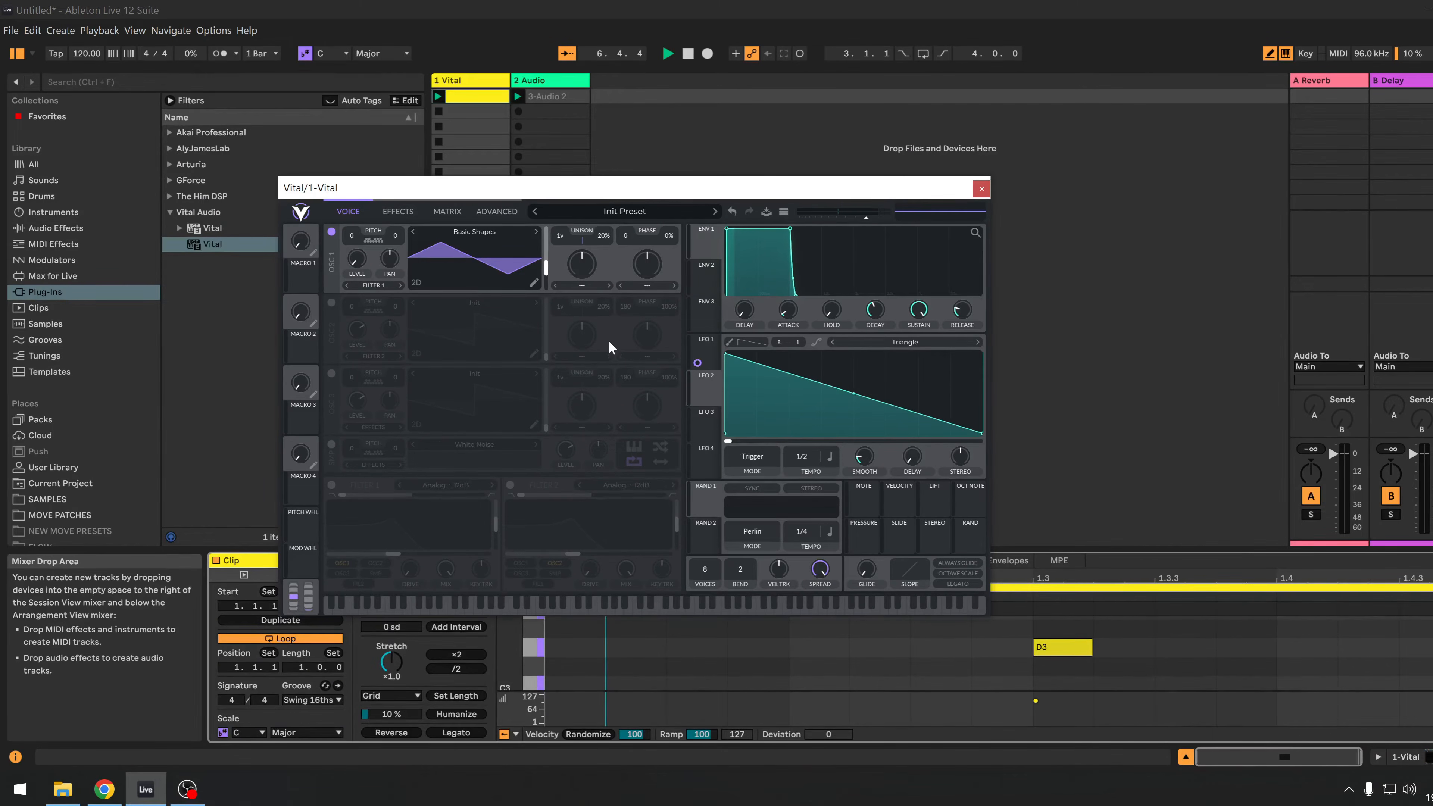
left_click(829, 456)
left_click(840, 473)
left_click(749, 456)
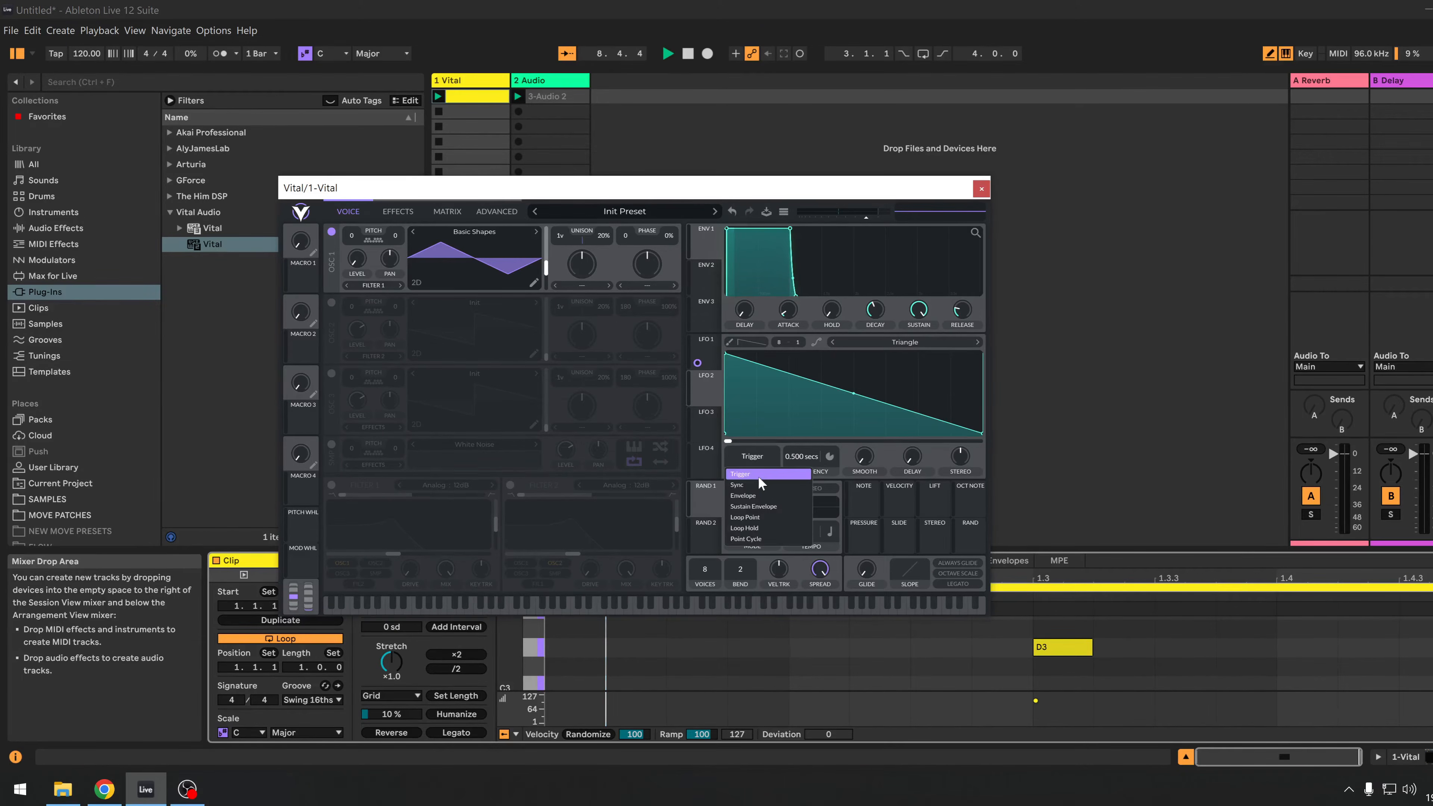
left_click(758, 501)
Add a point to LFO 2 for an extremely short decay and assign the LFO to oscillator 1's transpose.
double_click(754, 419)
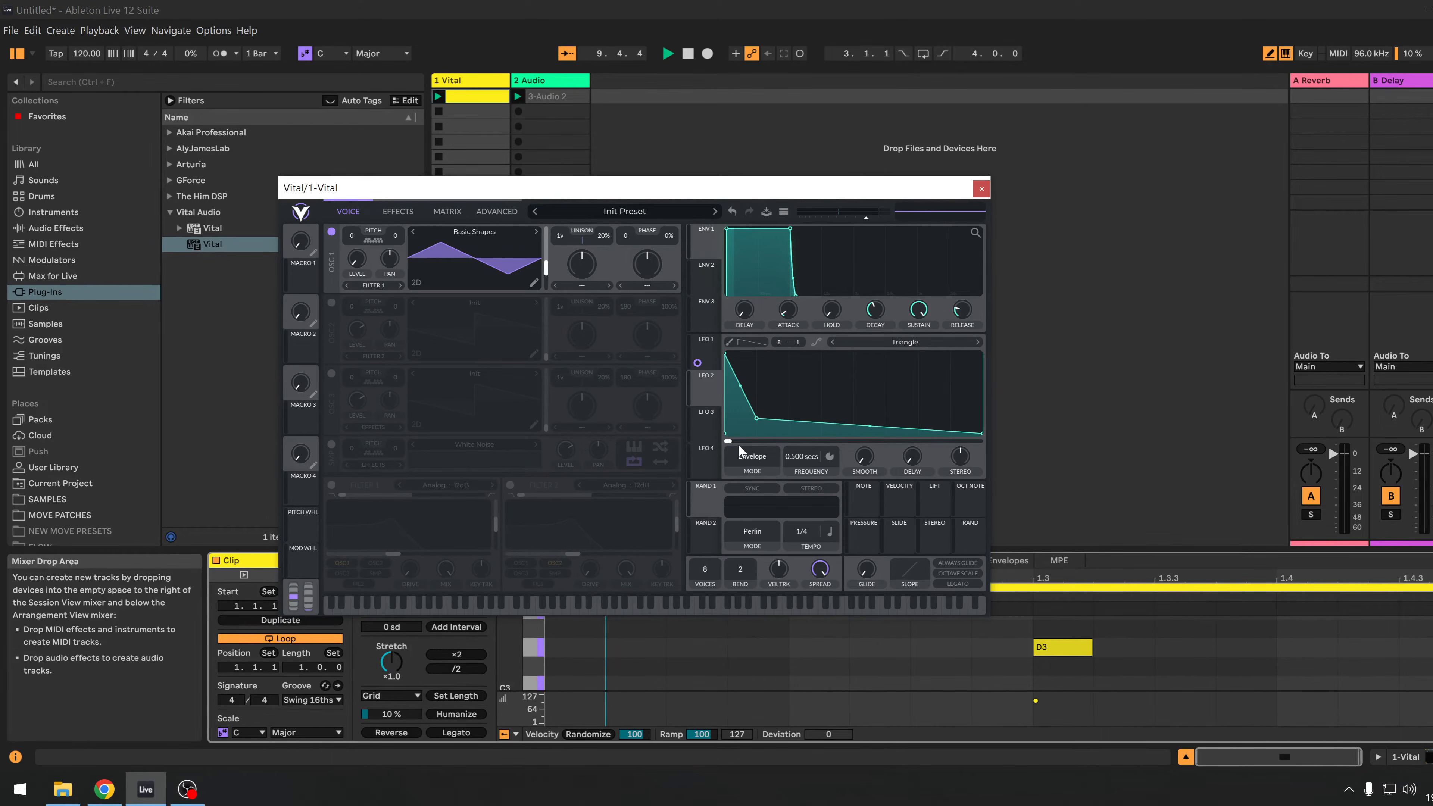
mouse_move(754, 419)
left_mouse_down()
mouse_move(739, 435)
mouse_move(735, 401)
mouse_move(734, 461)
mouse_move(733, 438)
left_mouse_up()
left_click_drag(705, 390, 356, 258)
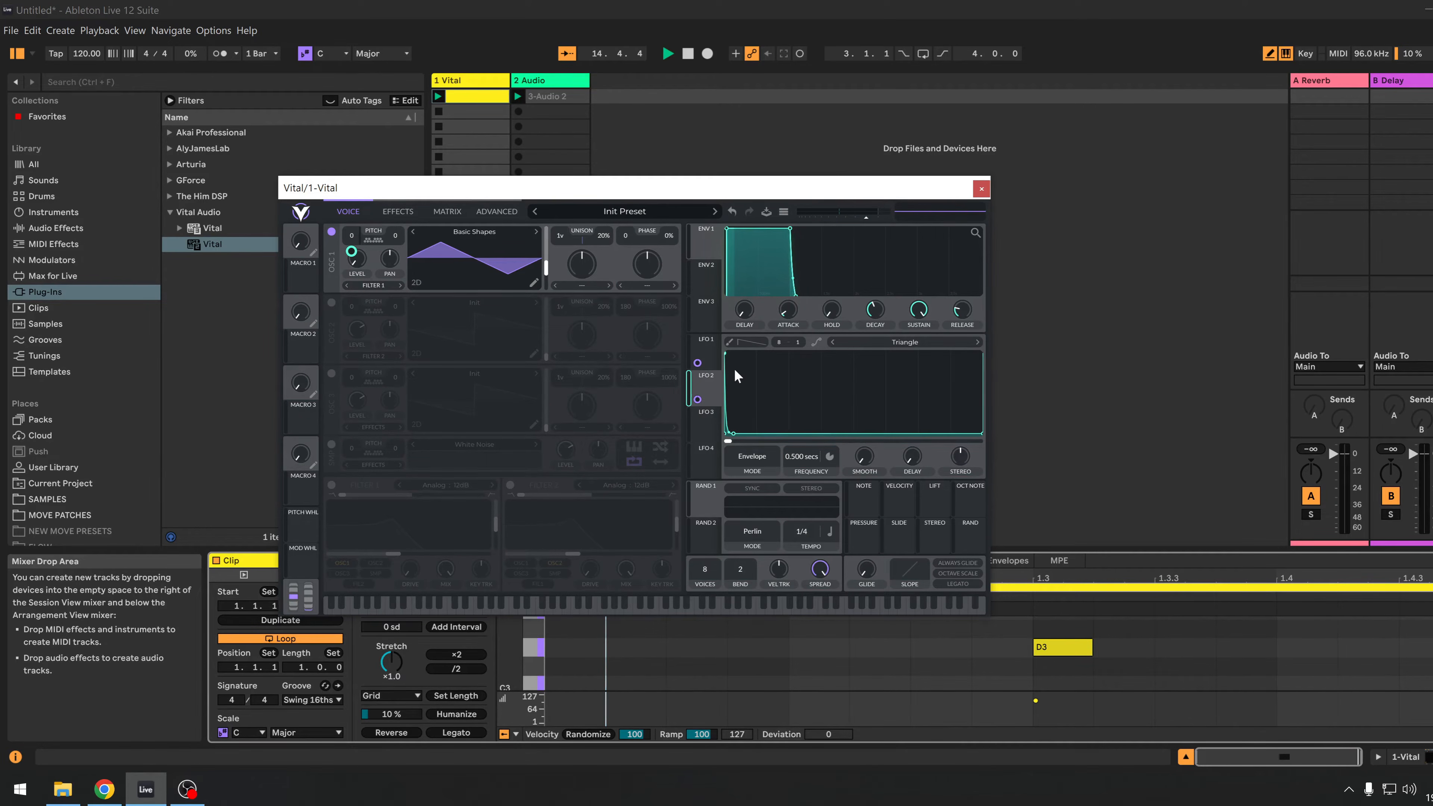
left_click_drag(732, 434, 731, 434)
Enable oscillator 2, lower its level to zero and assign LFO 3 to that level.
left_click(331, 302)
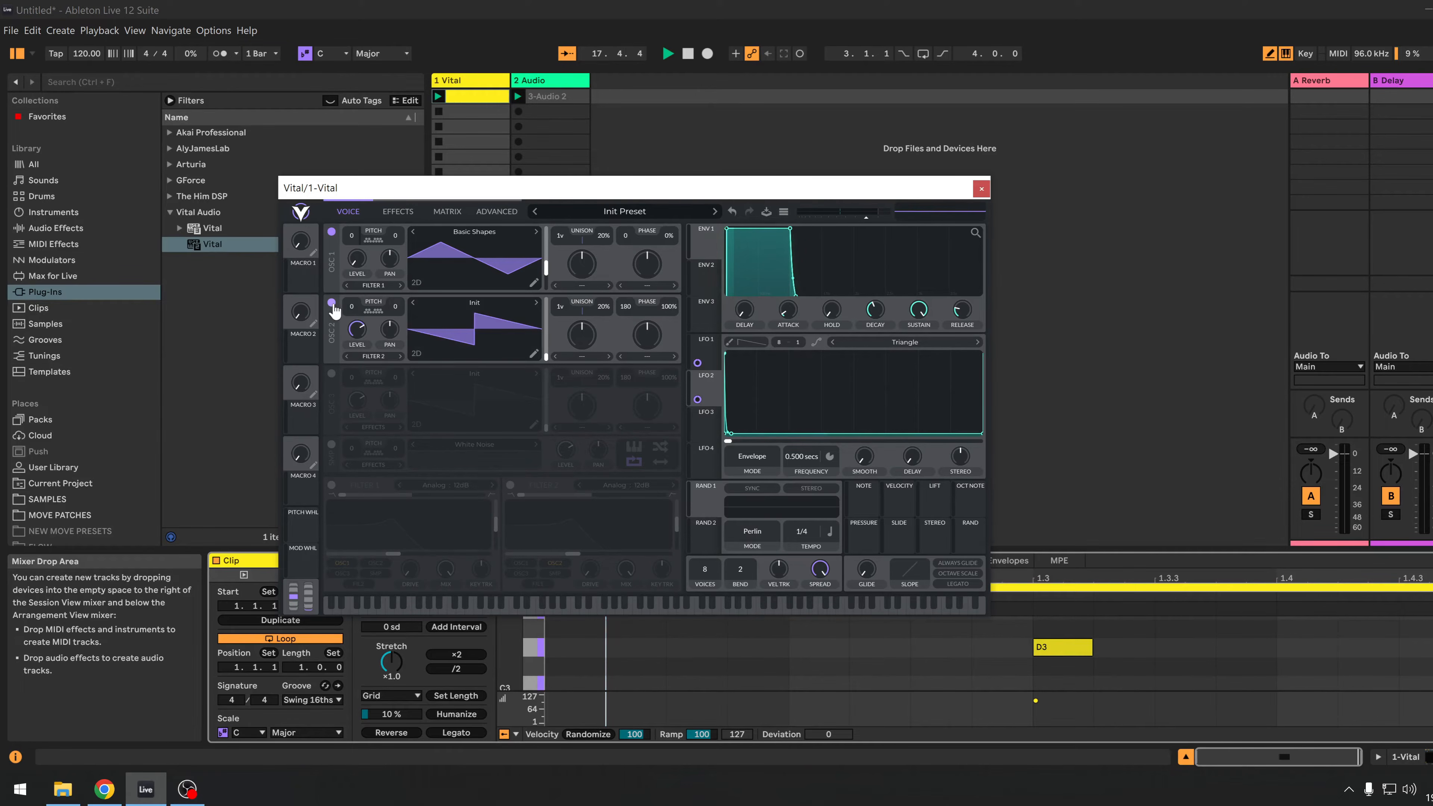
left_click_drag(354, 326, 361, 475)
left_click_drag(705, 430, 359, 335)
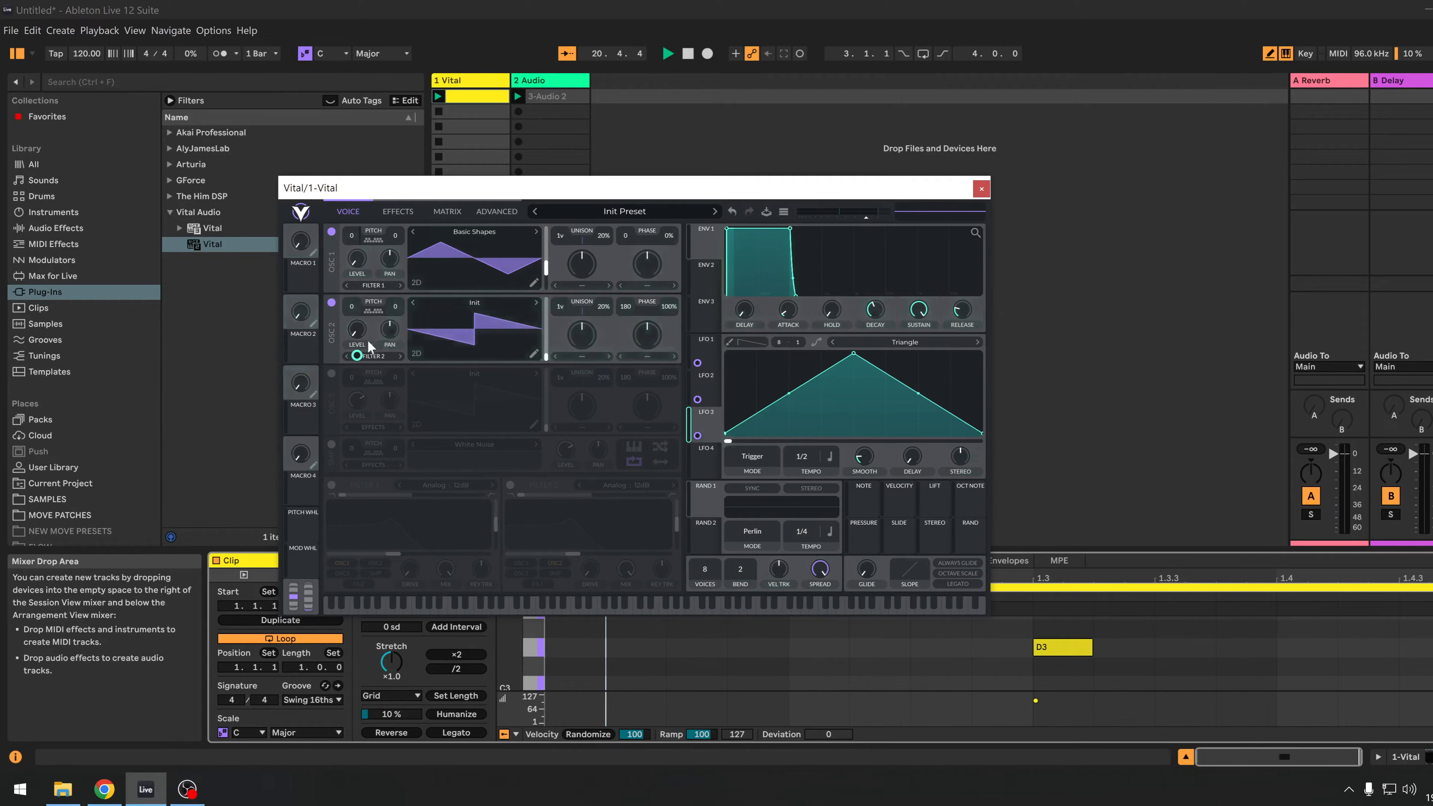
Shape LFO 3 as a very short curved decay and run it in Envelope mode with its frequency in seconds.
left_click_drag(853, 354, 725, 353)
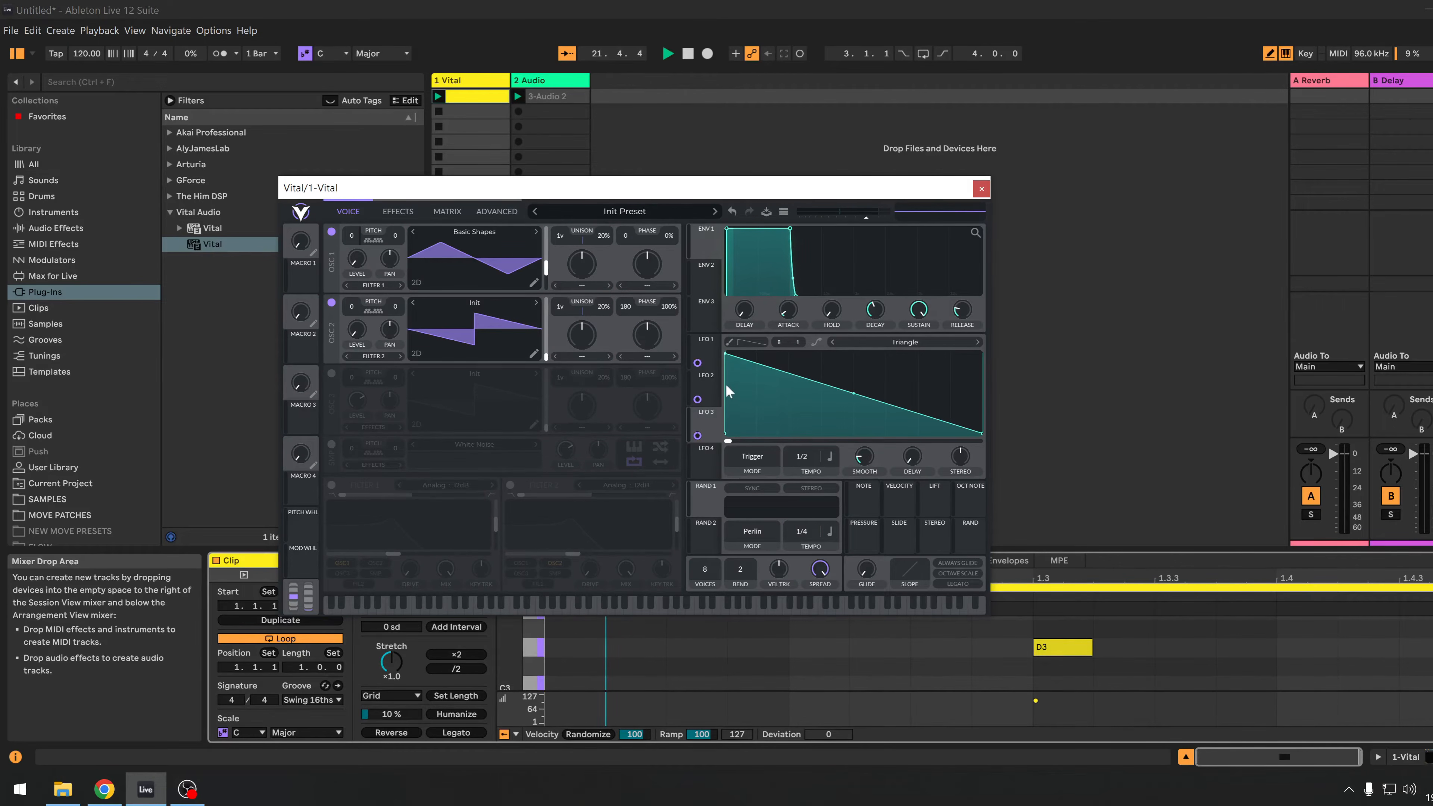
left_click_drag(769, 395, 816, 451)
left_click(829, 455)
left_click(832, 475)
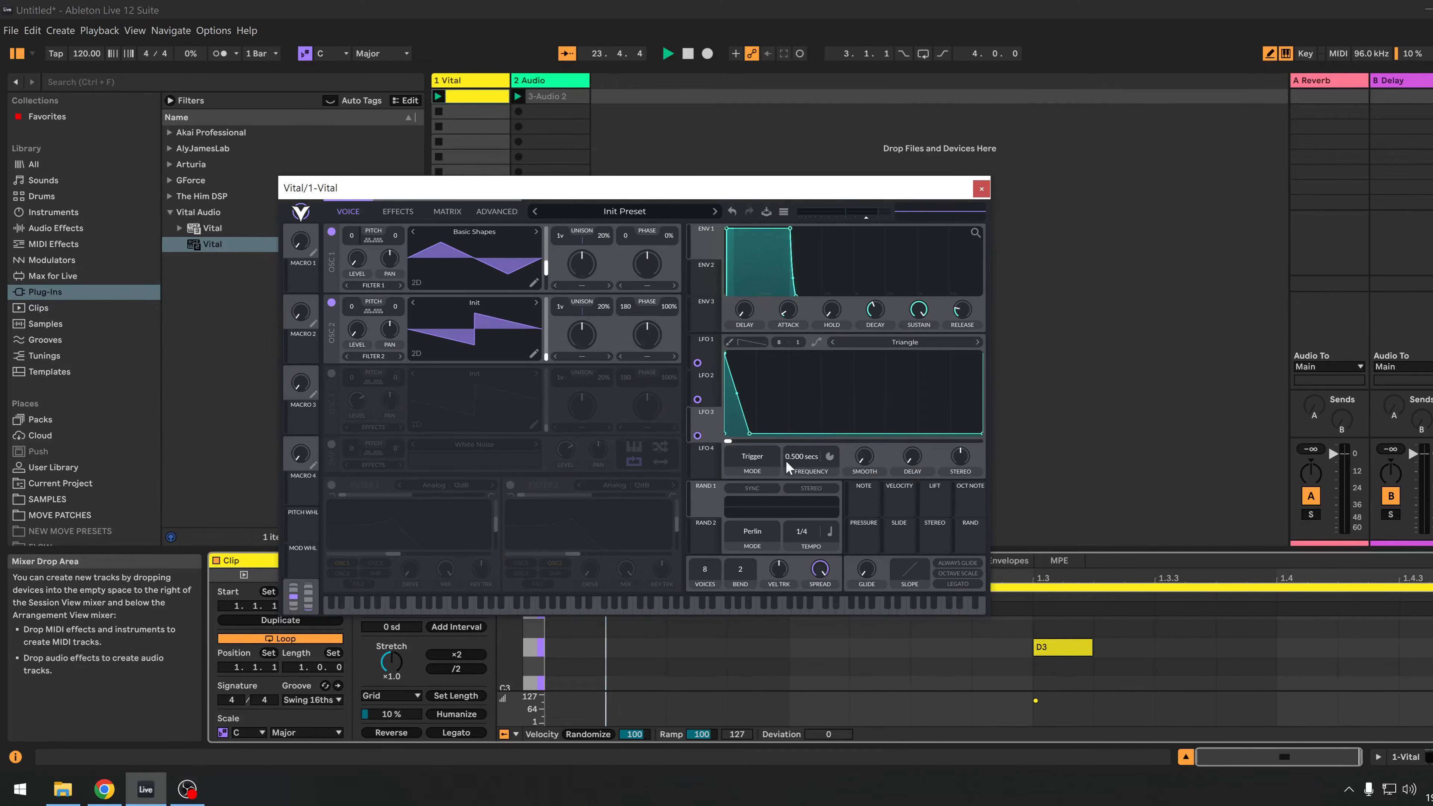
left_click(752, 456)
left_click(759, 495)
left_click_drag(750, 434, 733, 436)
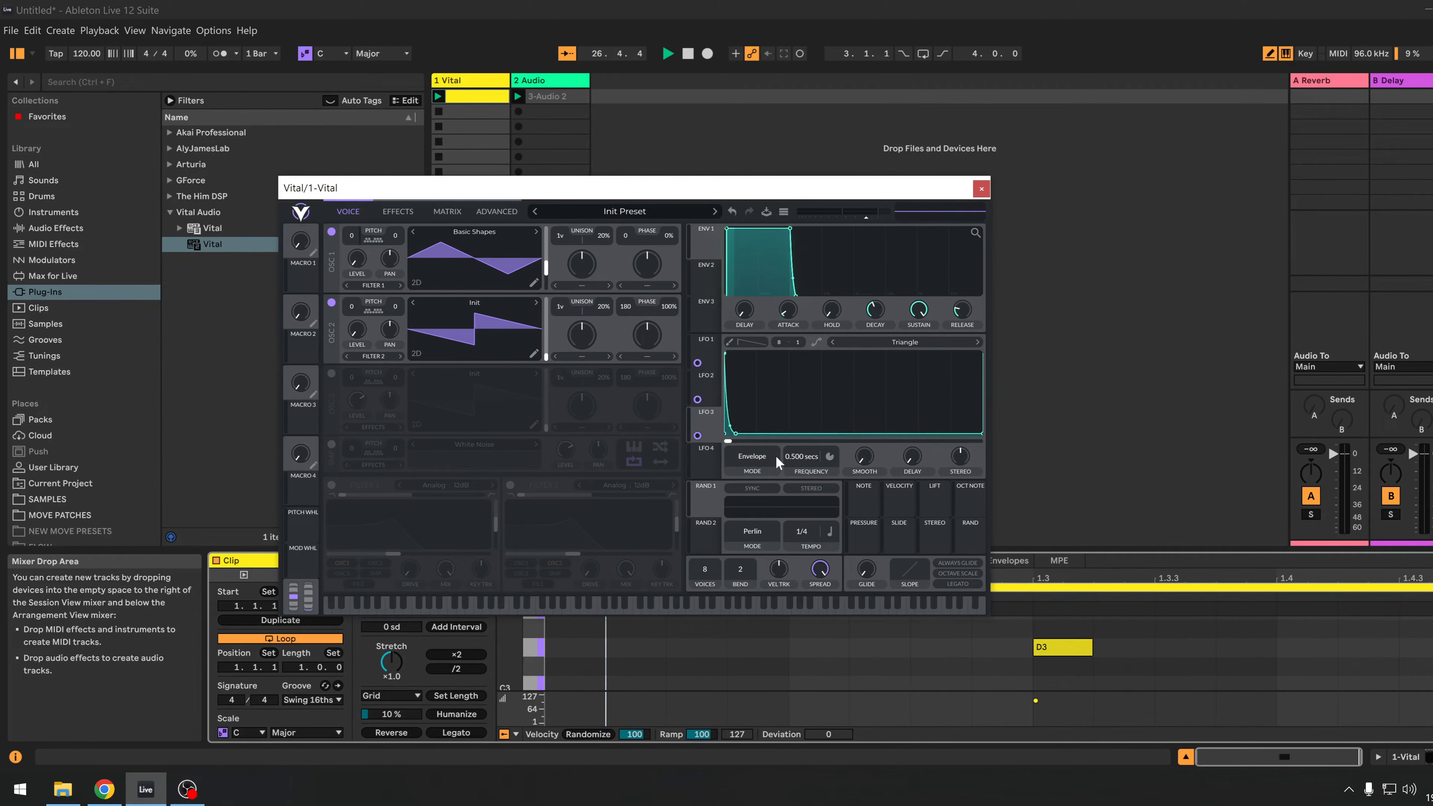
left_click(755, 454)
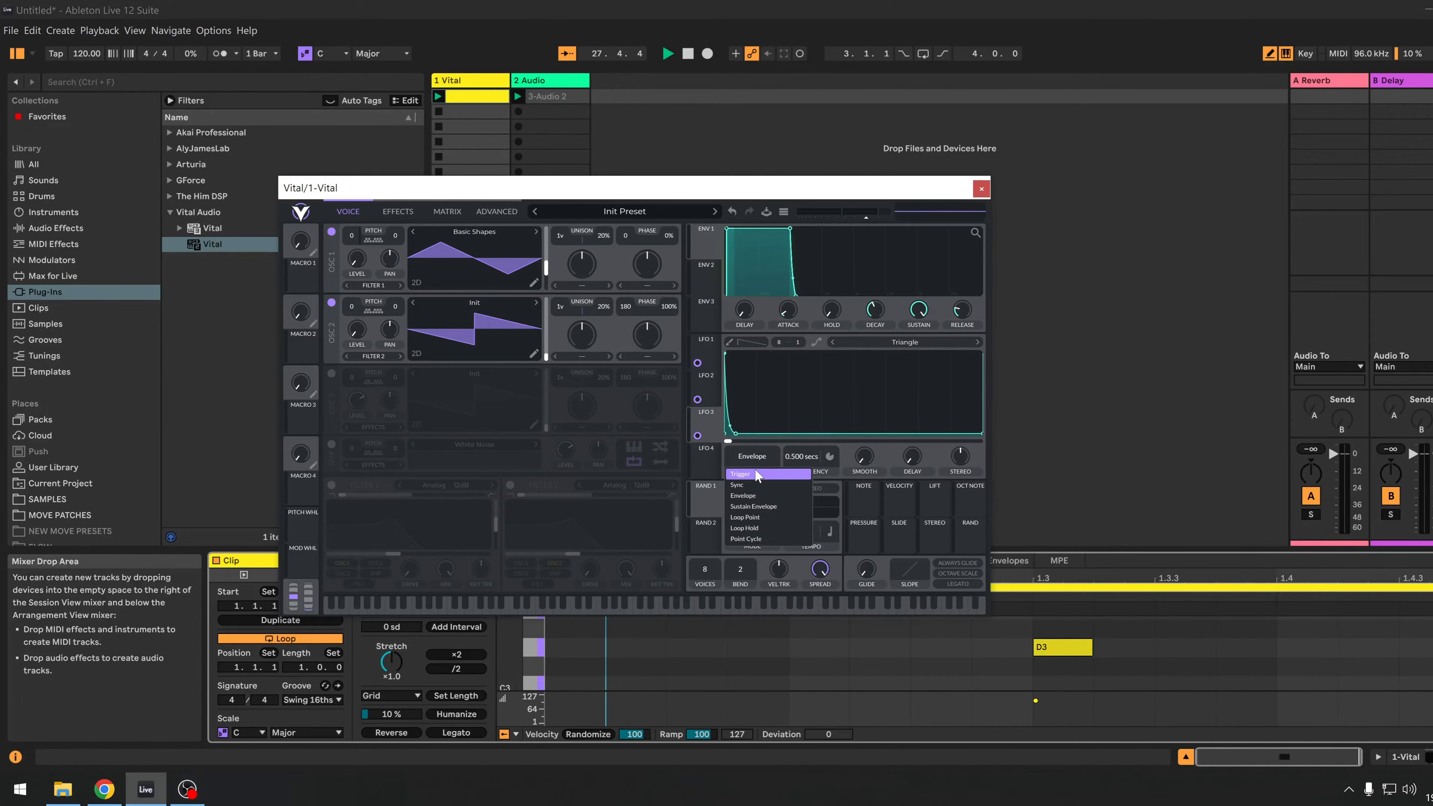
left_click(846, 388)
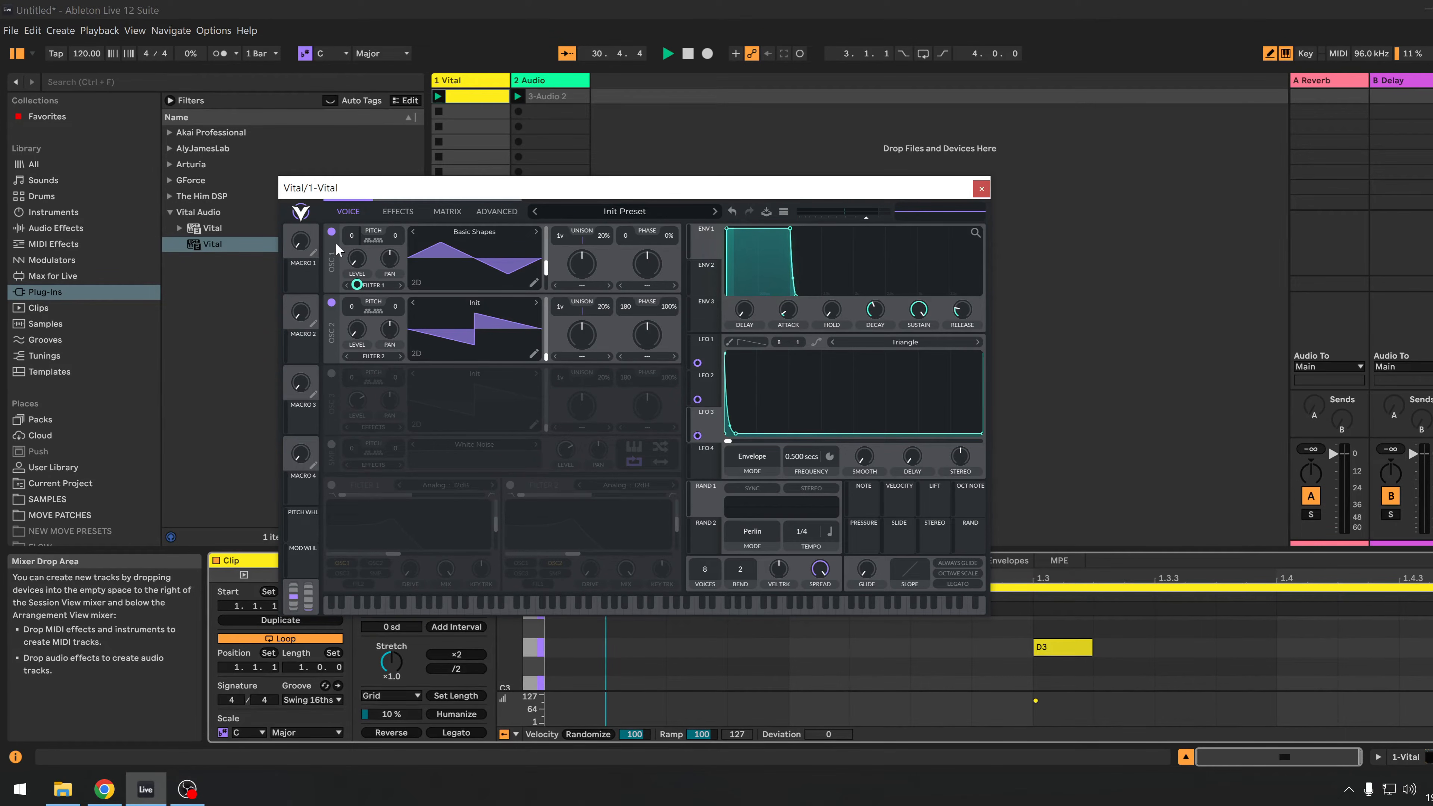
Audition each oscillator alone by switching oscillator 1 off and on, followed by oscillator 2.
left_click(331, 231)
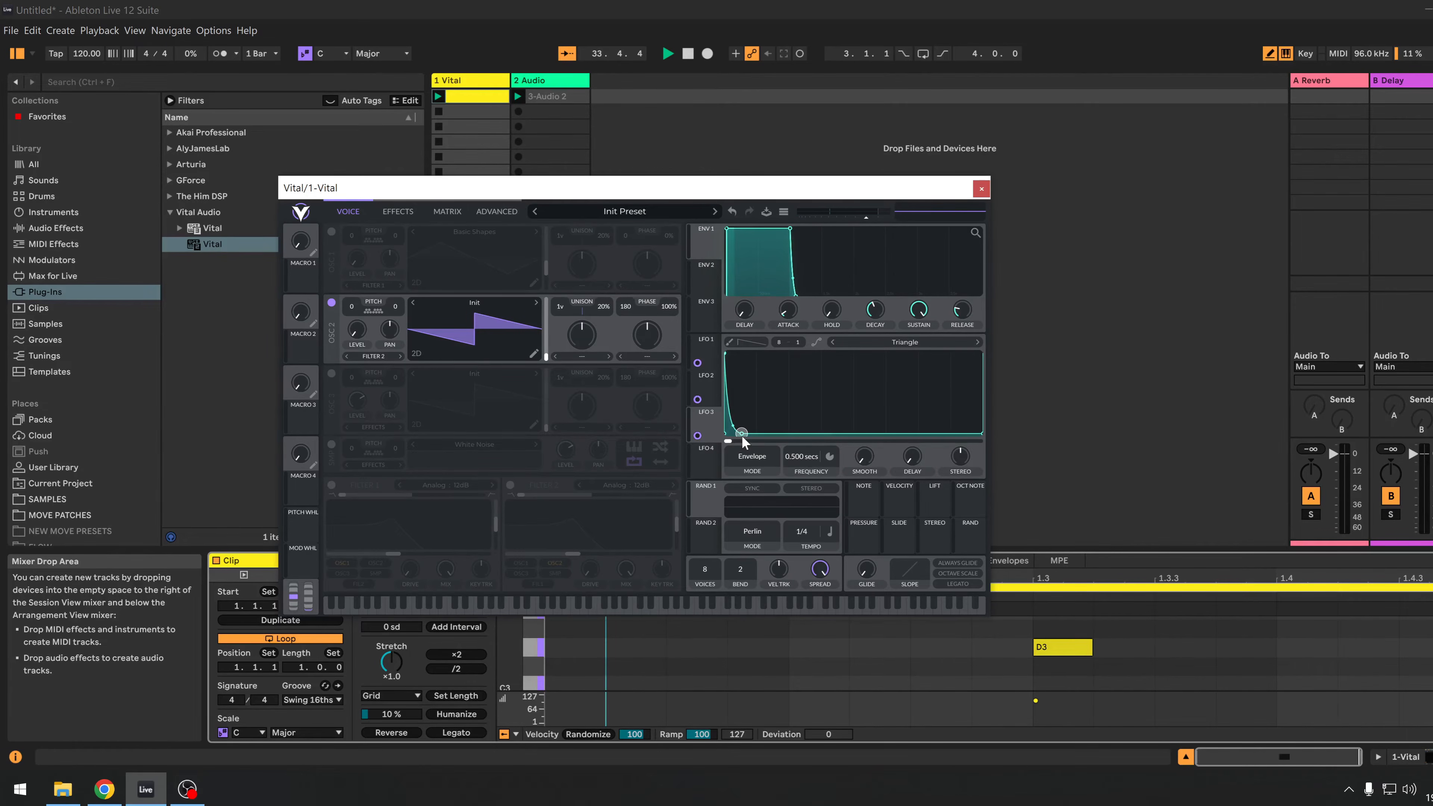
left_click(332, 235)
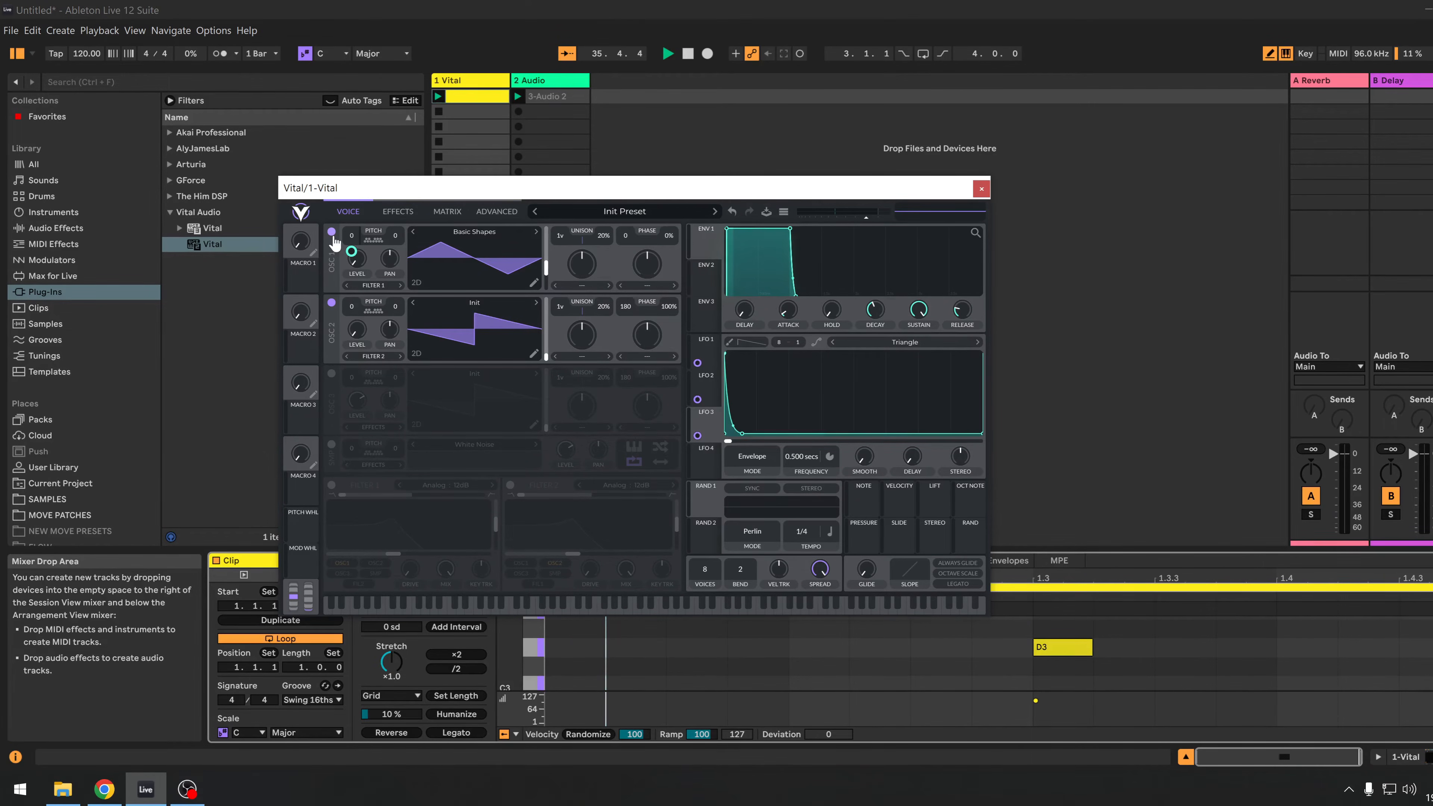
left_click(332, 303)
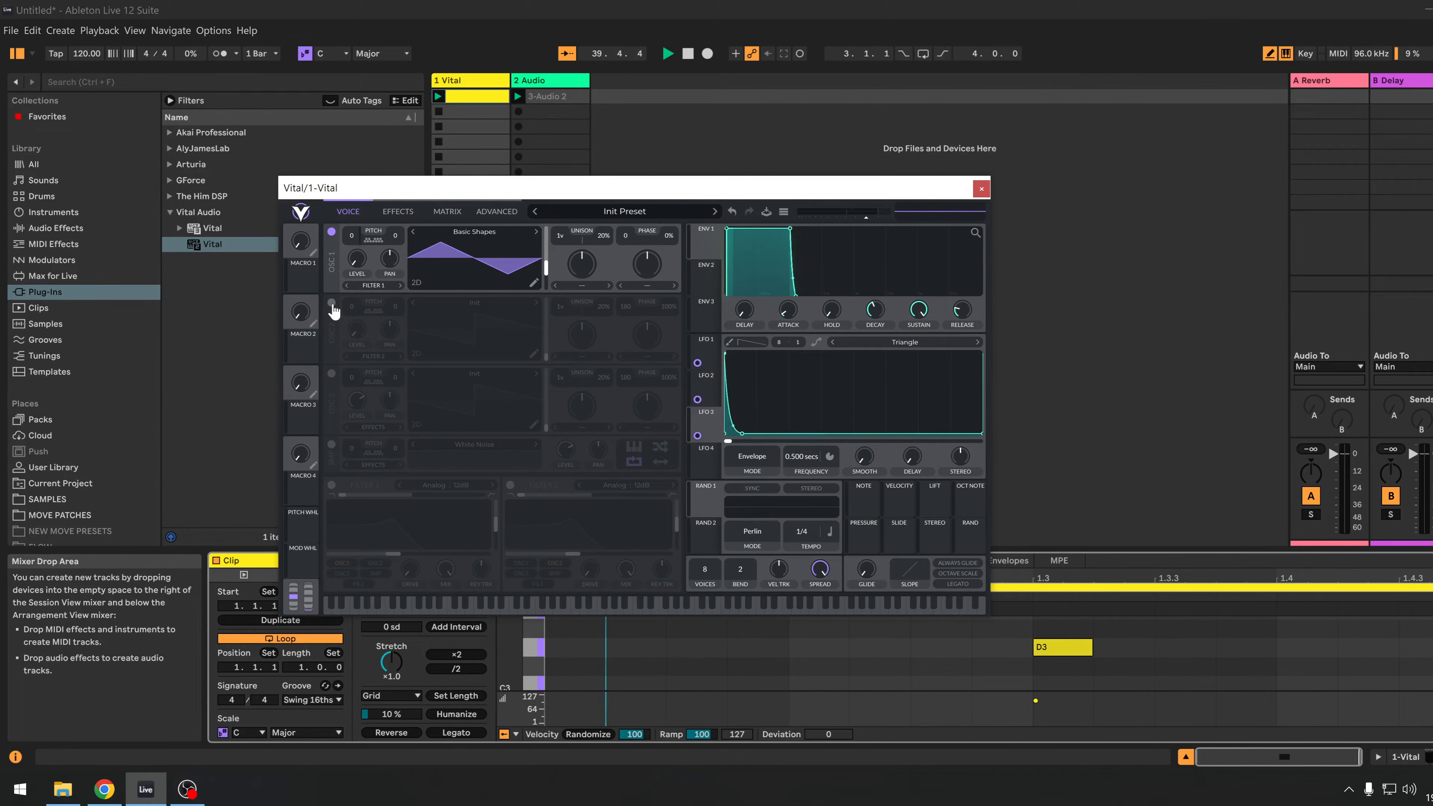
left_click(332, 303)
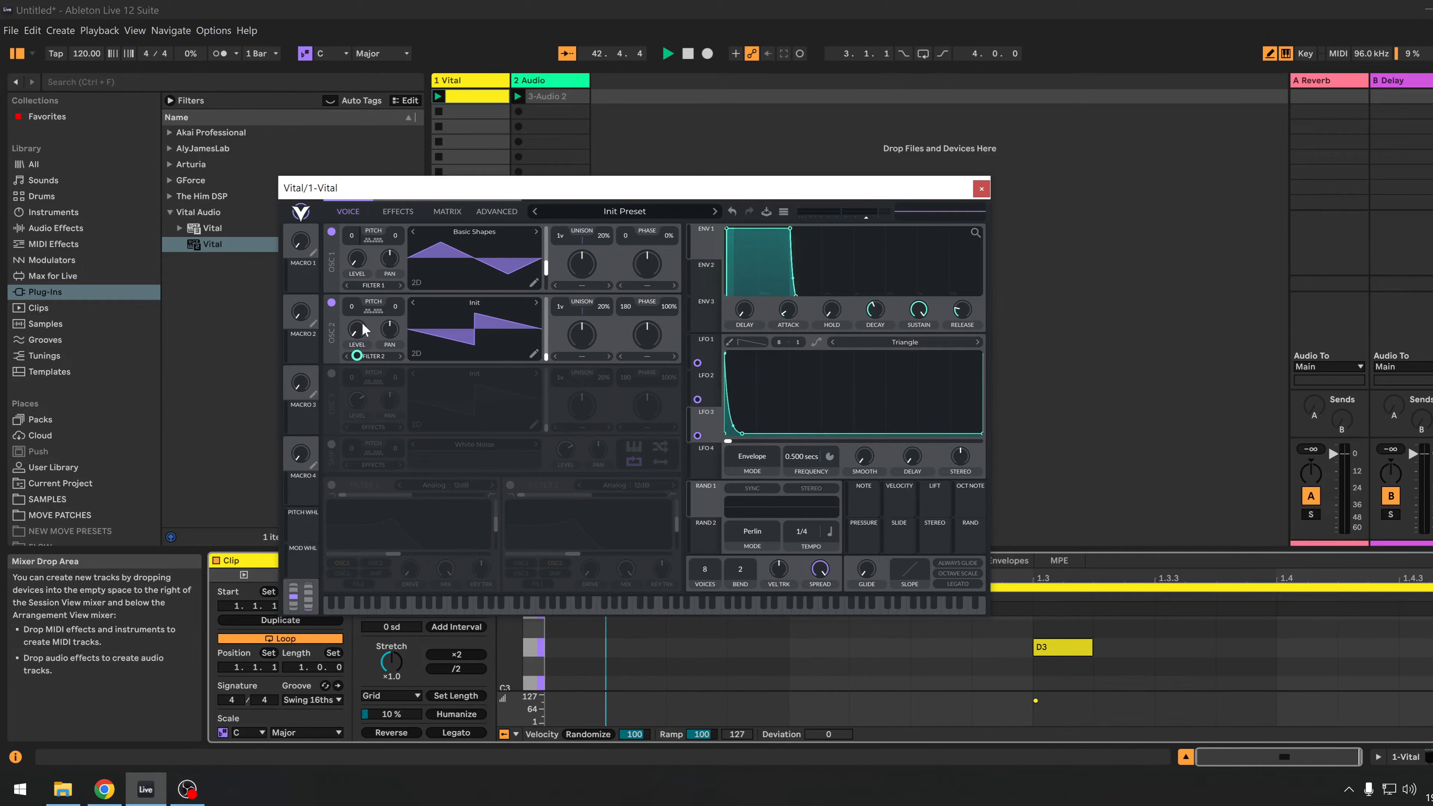
mouse_move(363, 331)
left_mouse_down()
mouse_move(366, 303)
mouse_move(367, 330)
left_mouse_up()
Enable filter 1 and the White Noise sampler, and turn the filter into a high-pass with a raised cutoff.
left_click(331, 484)
left_click(331, 444)
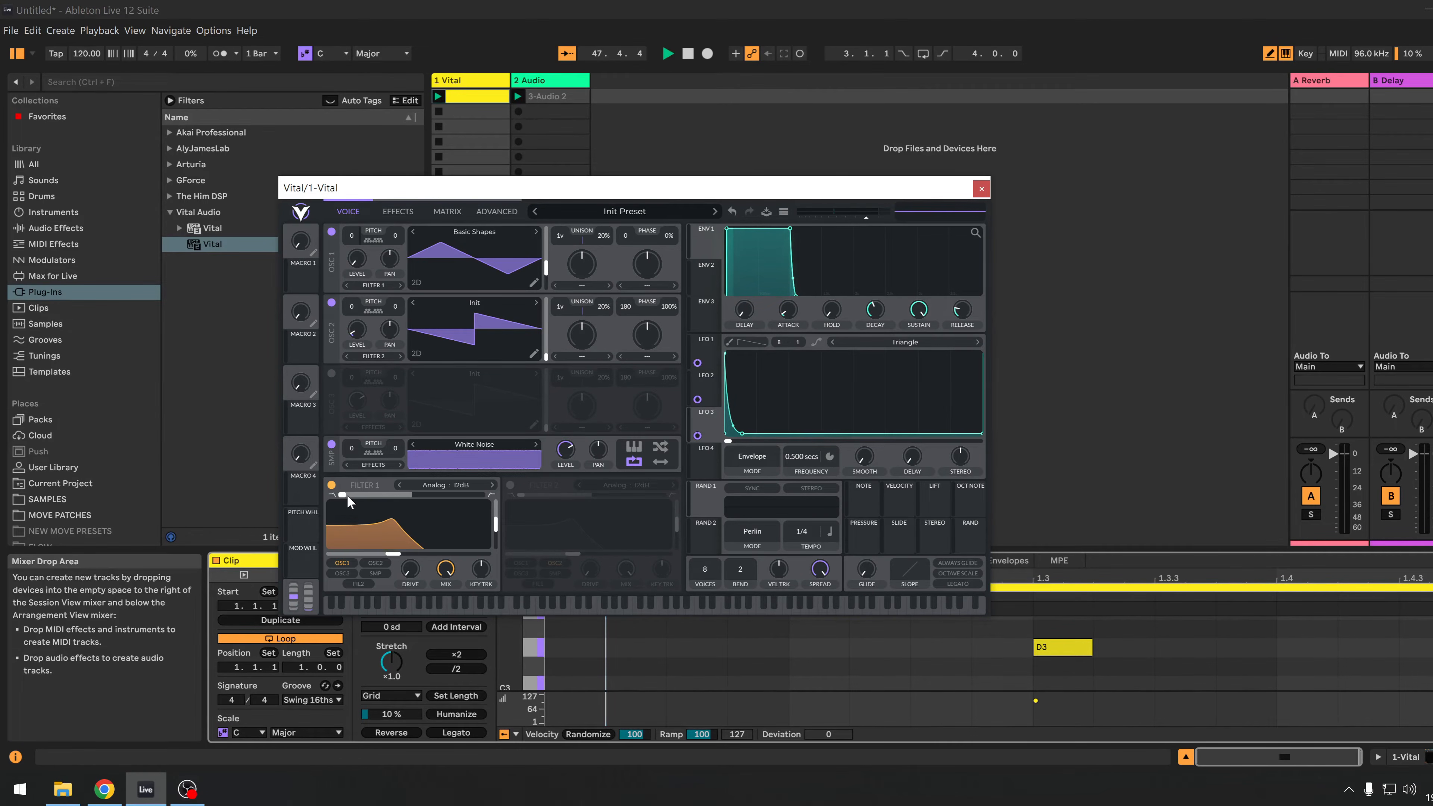
left_click_drag(354, 494, 502, 498)
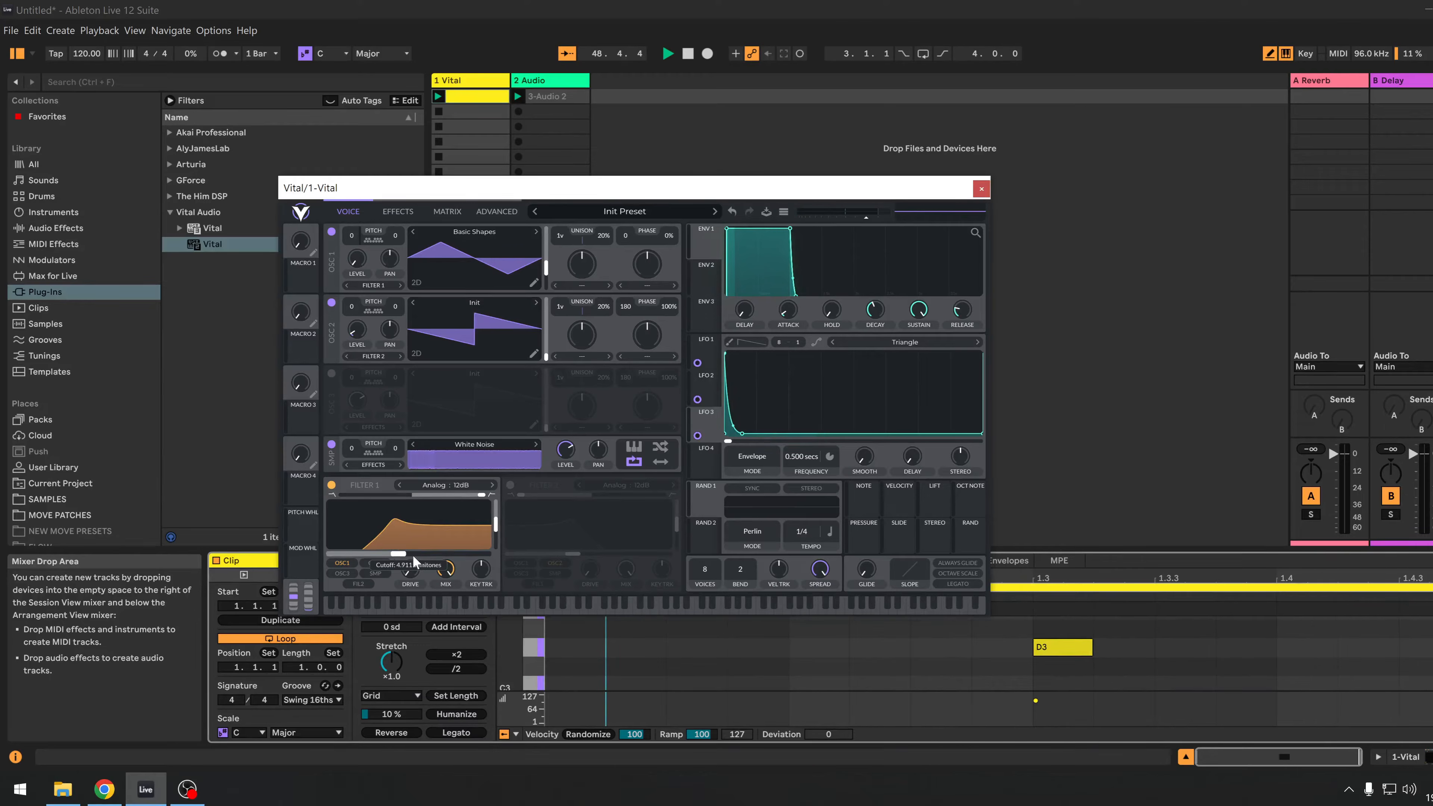
left_click_drag(410, 554, 445, 558)
Route the sampler instead of oscillator 1 through filter 1, and lower the filter's resonance fully.
left_click(374, 574)
left_click(341, 562)
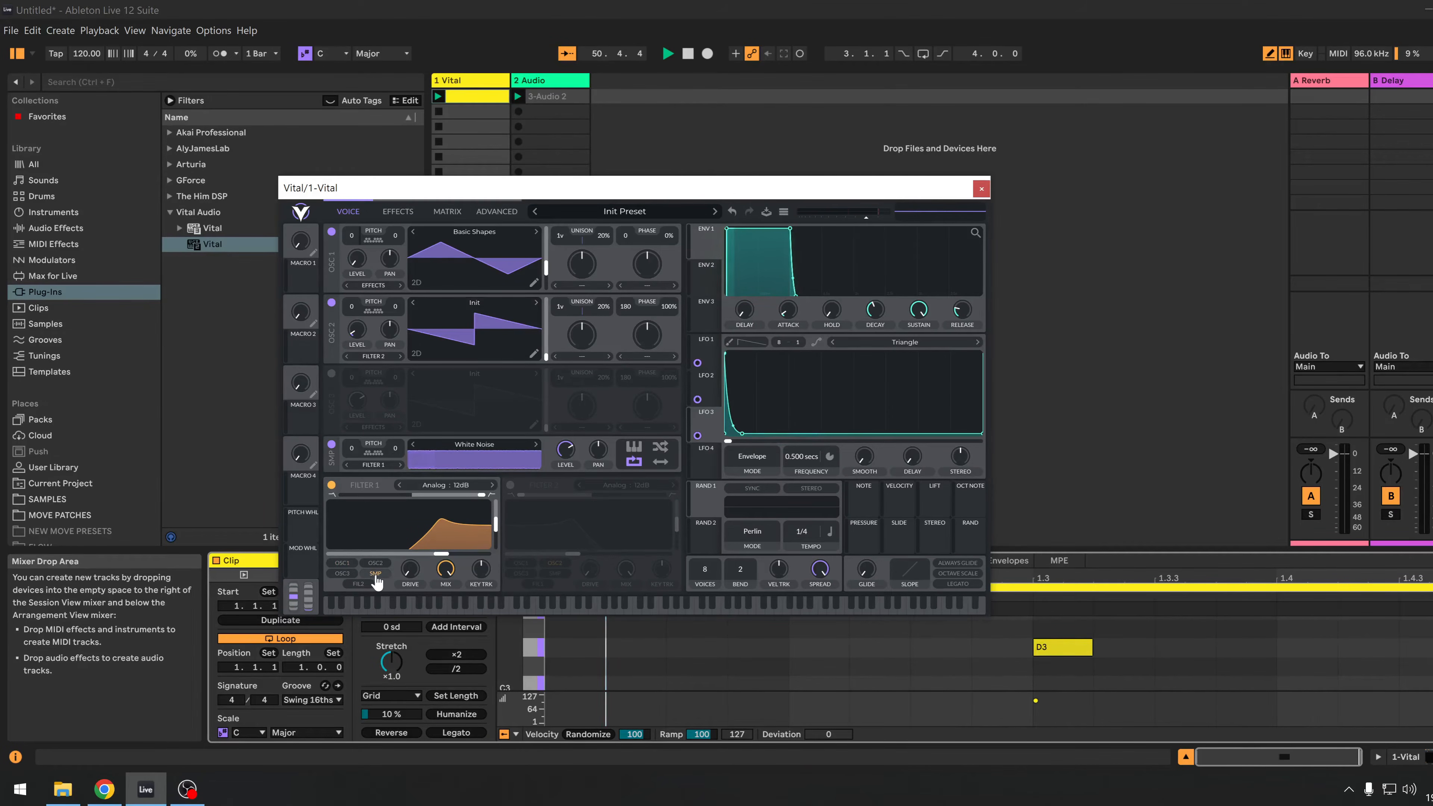
left_click_drag(497, 524, 439, 556)
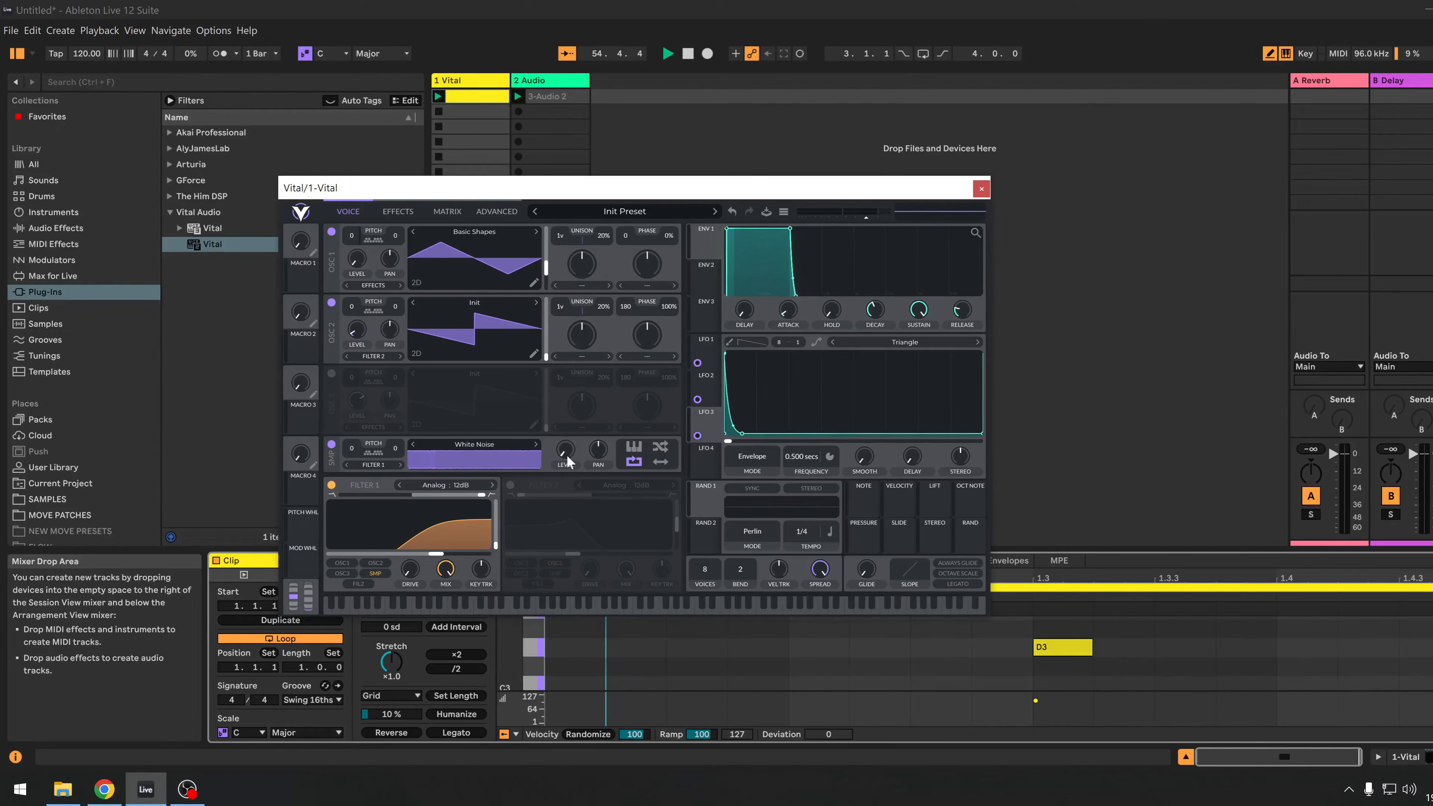
Assign LFO 4 to the White Noise sampler's level and run it in Envelope mode with a frequency of 1.127 secs.
left_click_drag(706, 464, 565, 456)
left_click_drag(854, 356, 792, 342)
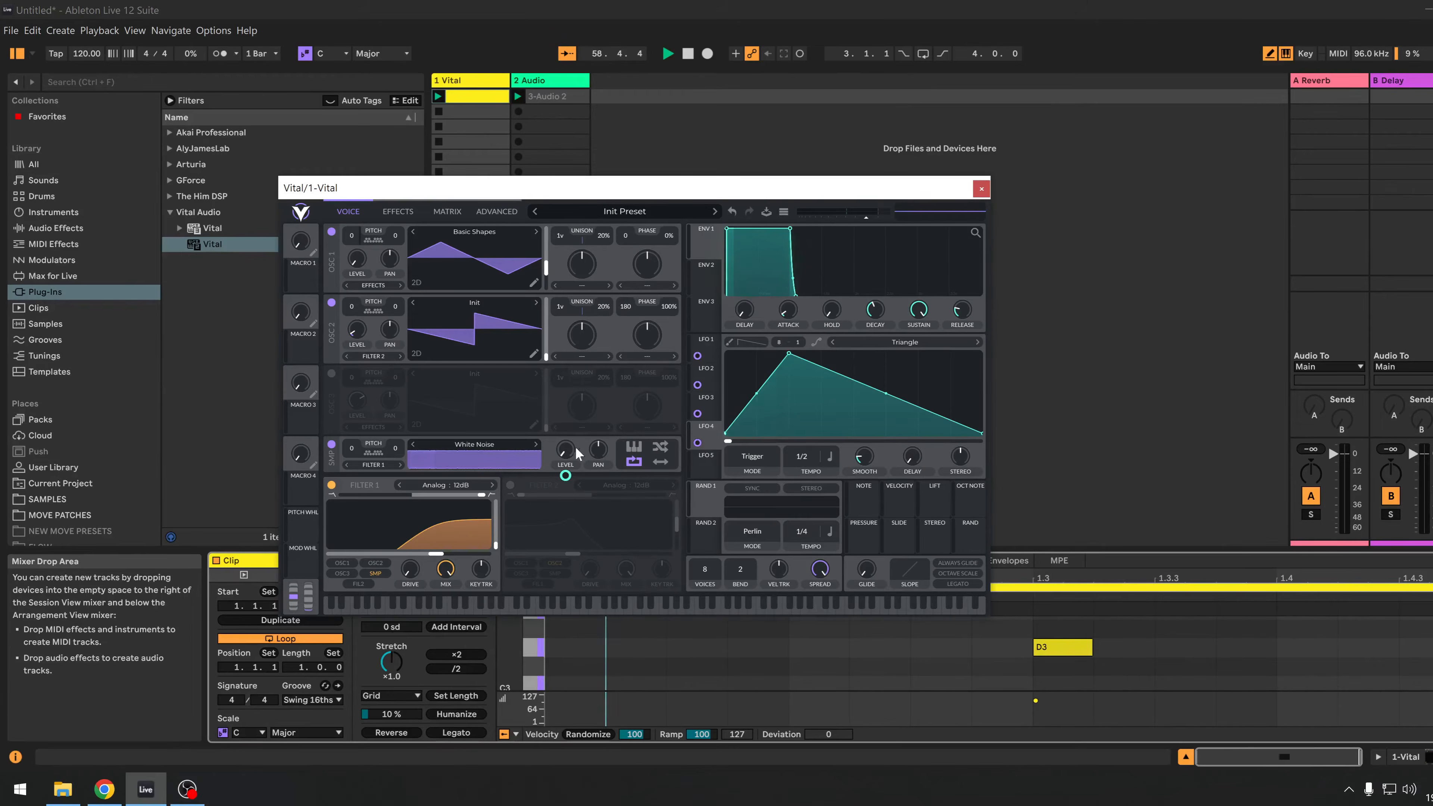
left_click(829, 456)
left_click(837, 477)
left_click(758, 462)
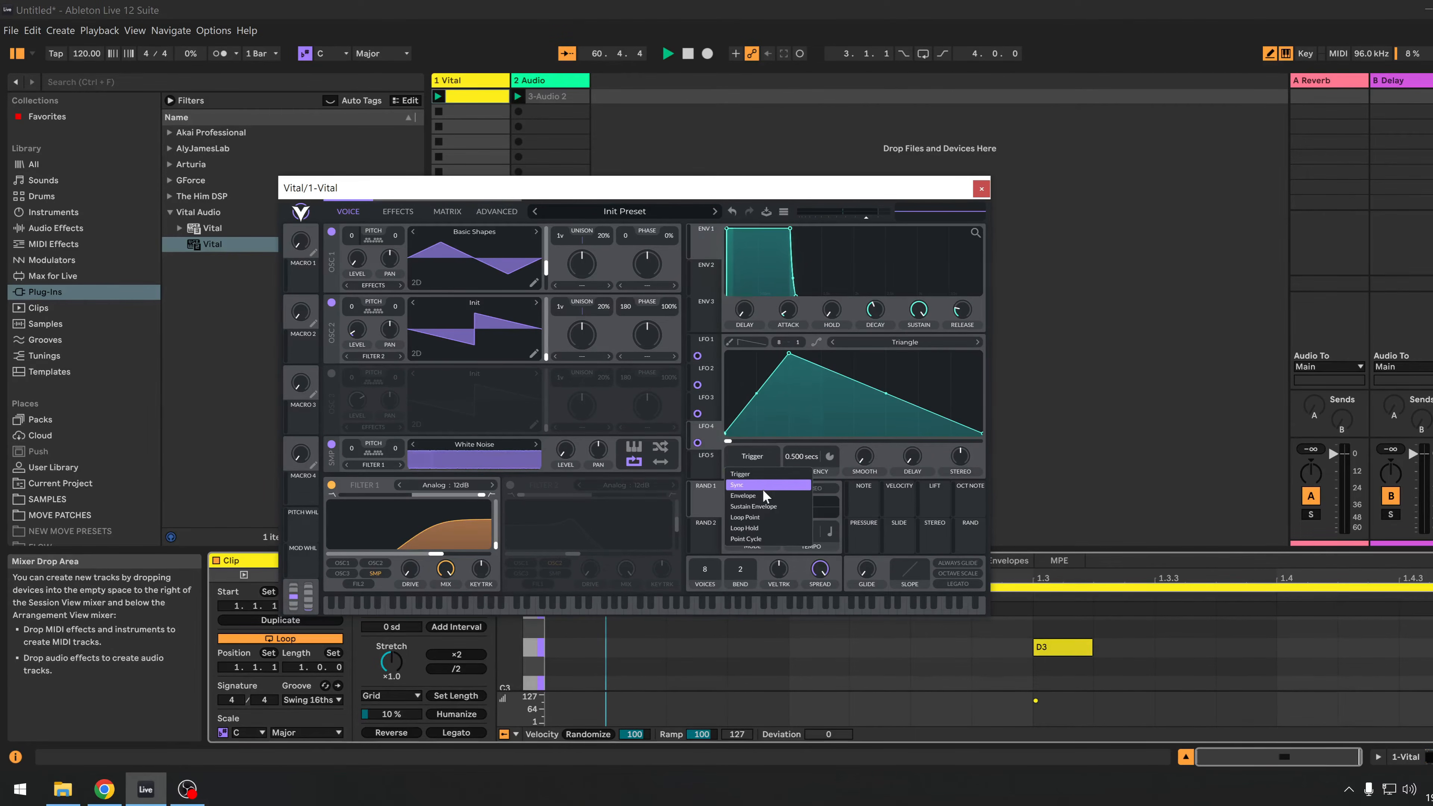
left_click(763, 495)
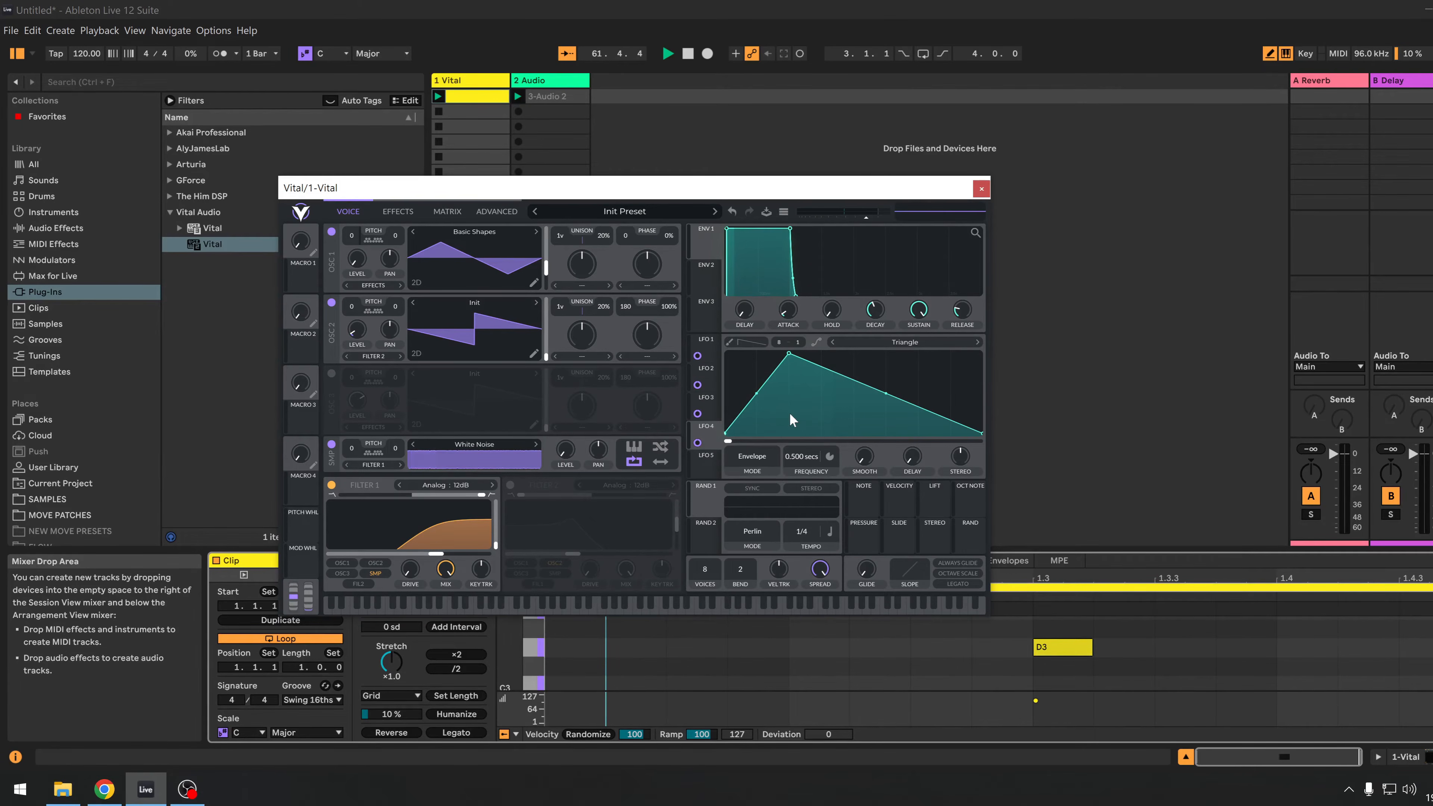
left_click_drag(797, 454, 812, 466)
Shape LFO 4 with an early peak and a short decay to zero, and lengthen envelope 1's release.
left_click_drag(790, 355, 741, 355)
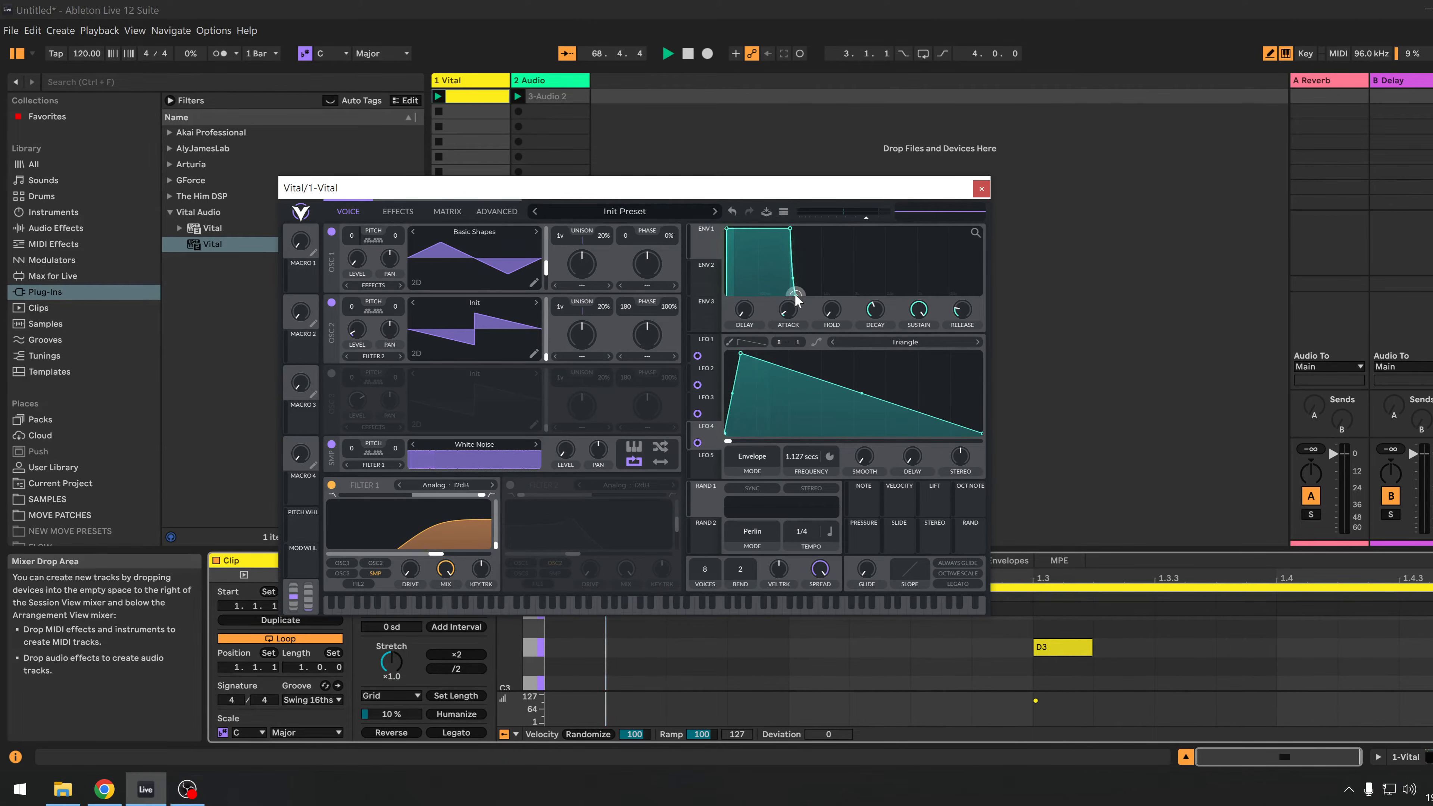
left_click_drag(828, 295, 919, 301)
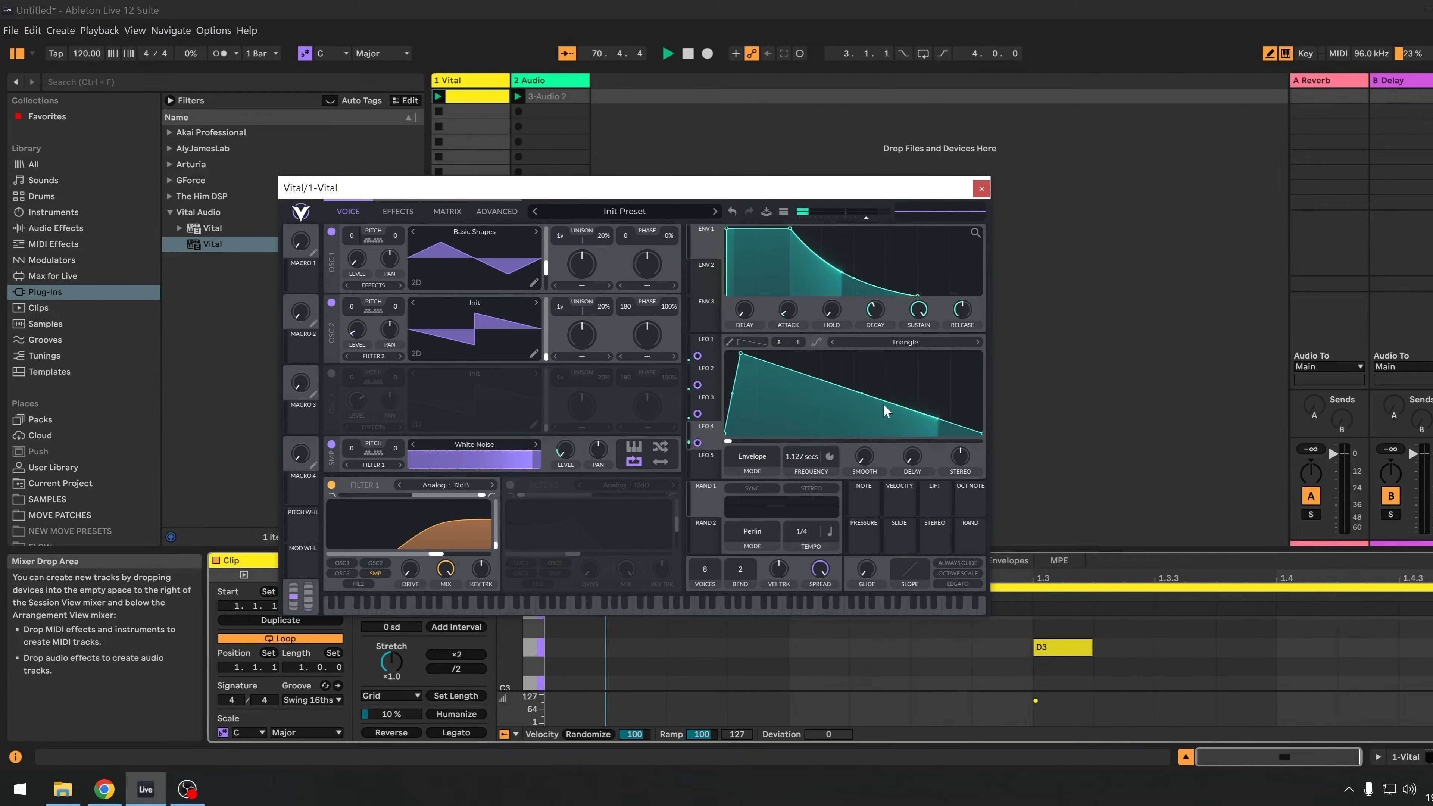
double_click(895, 379)
left_click_drag(895, 379, 824, 463)
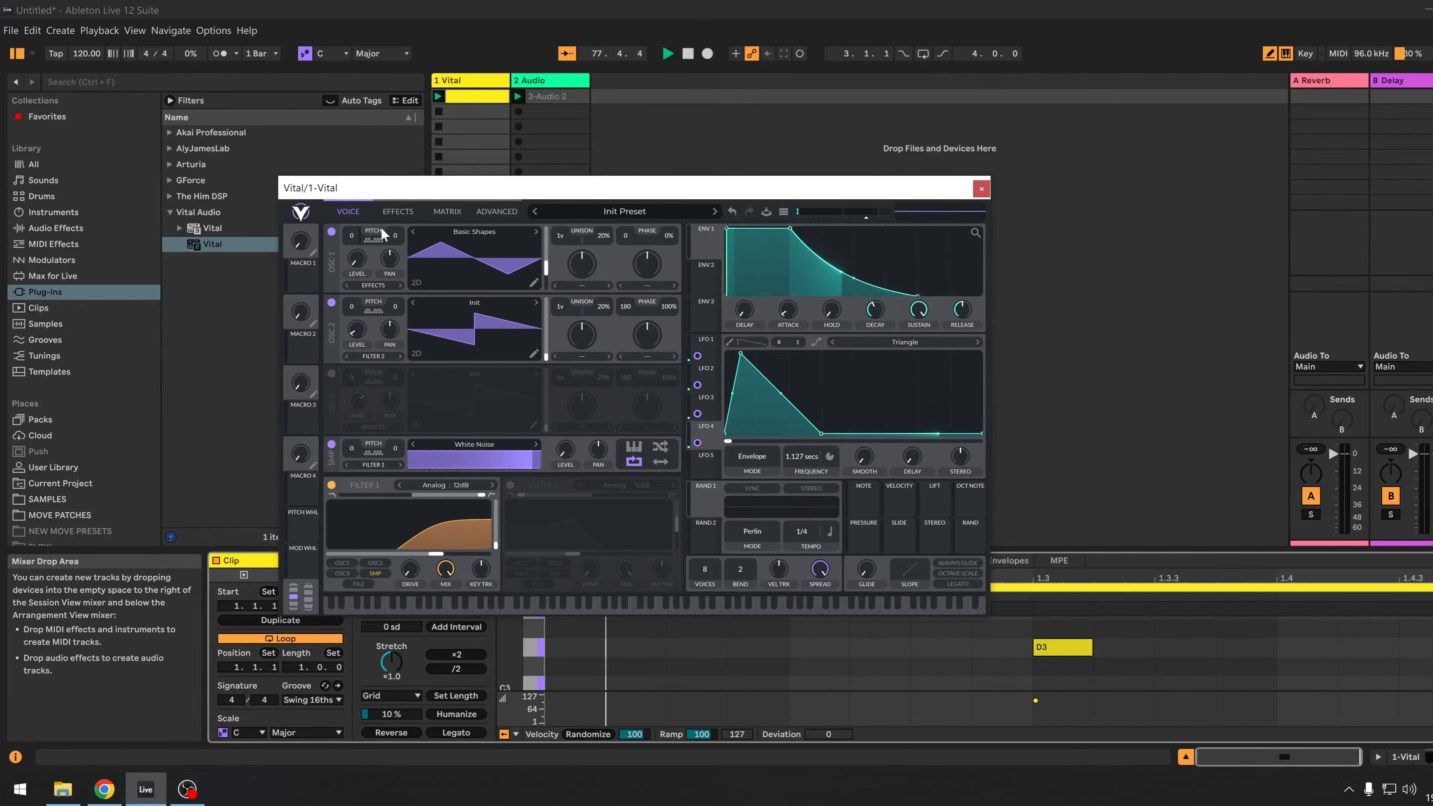
Enable the Soft Clip distortion effect with a higher drive, and bend LFO 4's decay into a concave curve.
left_click(398, 211)
left_click(332, 360)
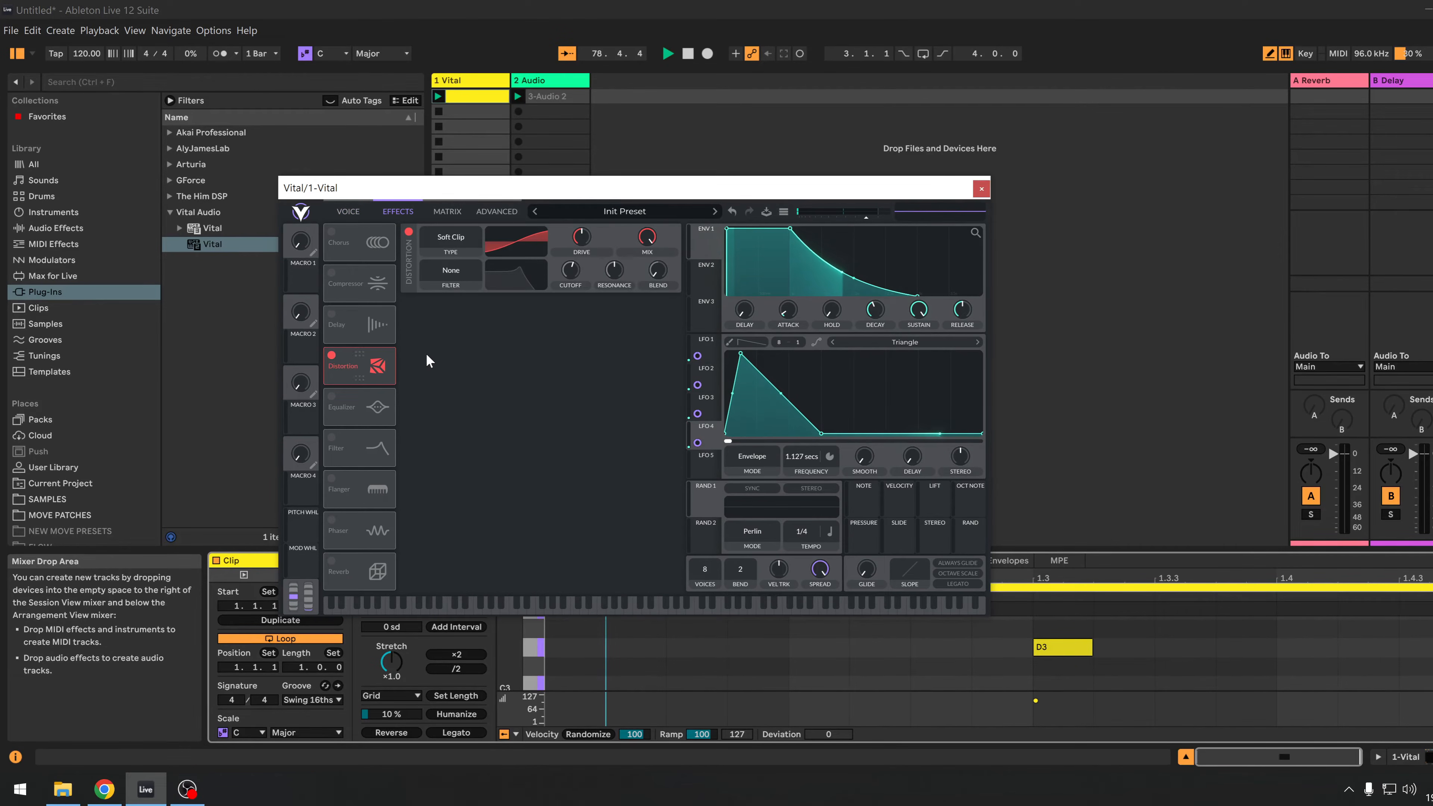
mouse_move(586, 236)
left_click_drag(589, 229, 588, 235)
left_click_drag(781, 395, 783, 421)
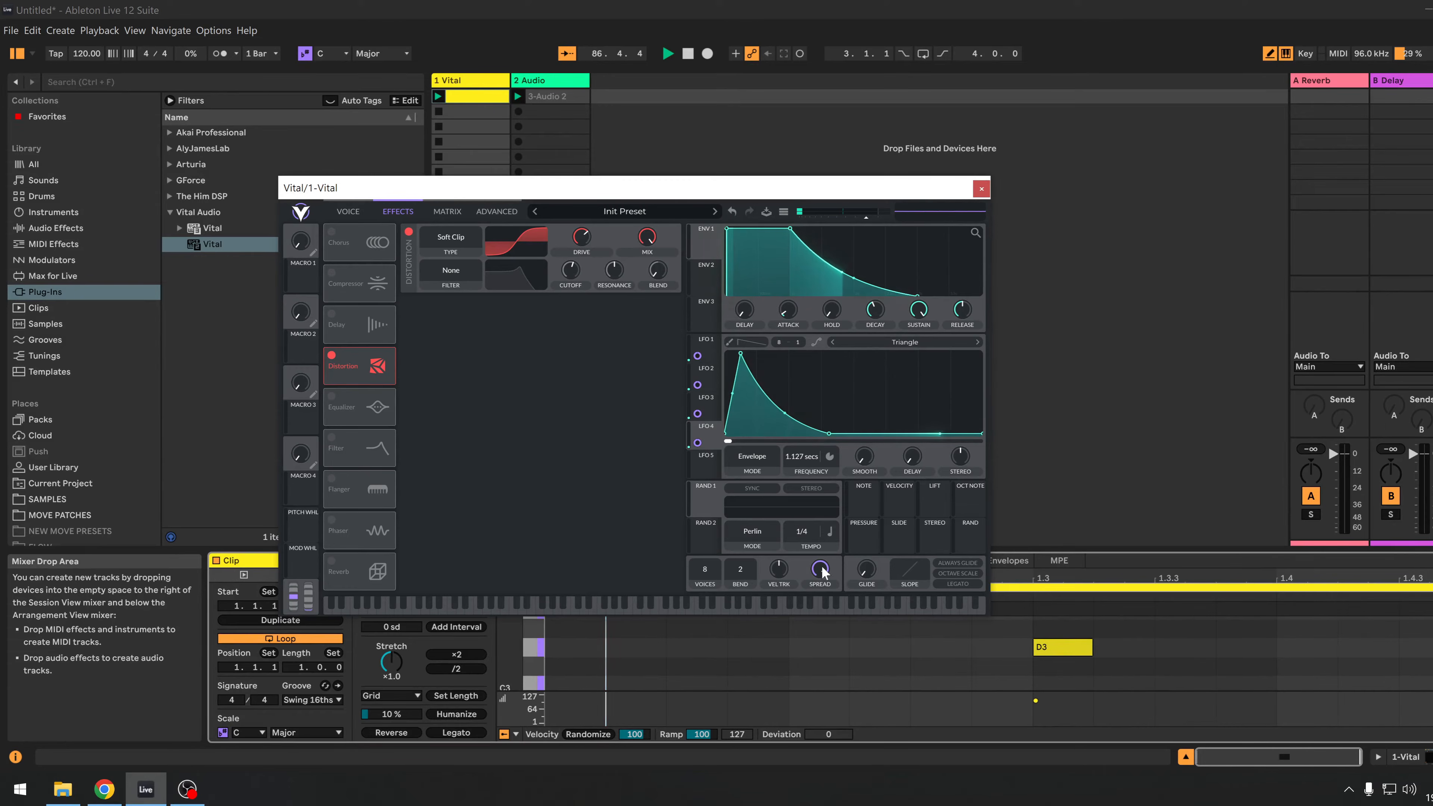
Set the synth to 1 voice with a pitch bend of 0, and reduce the stereo spread.
left_click_drag(744, 575, 755, 618)
left_click_drag(706, 567, 718, 674)
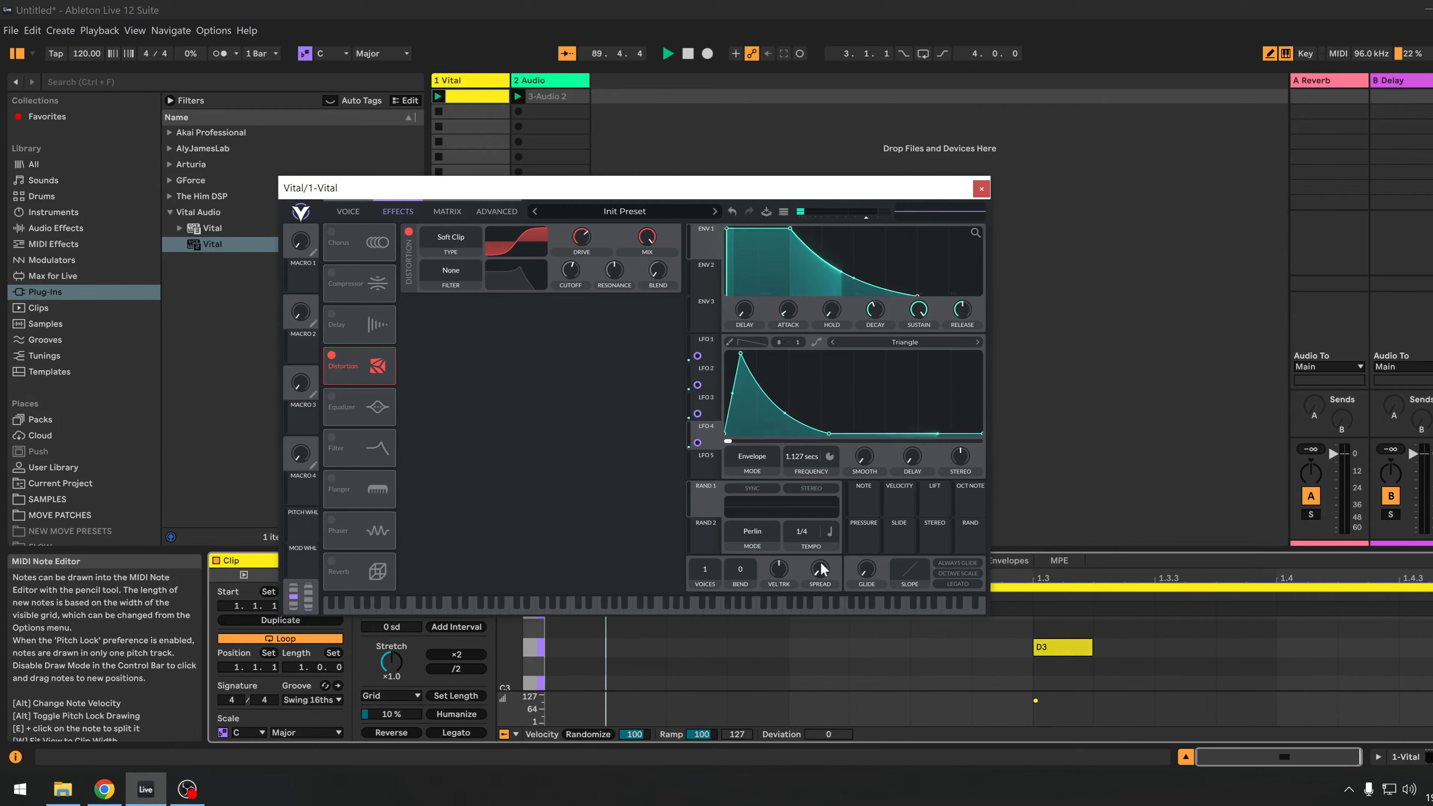
left_click_drag(826, 493, 824, 578)
left_click_drag(388, 202, 559, 195)
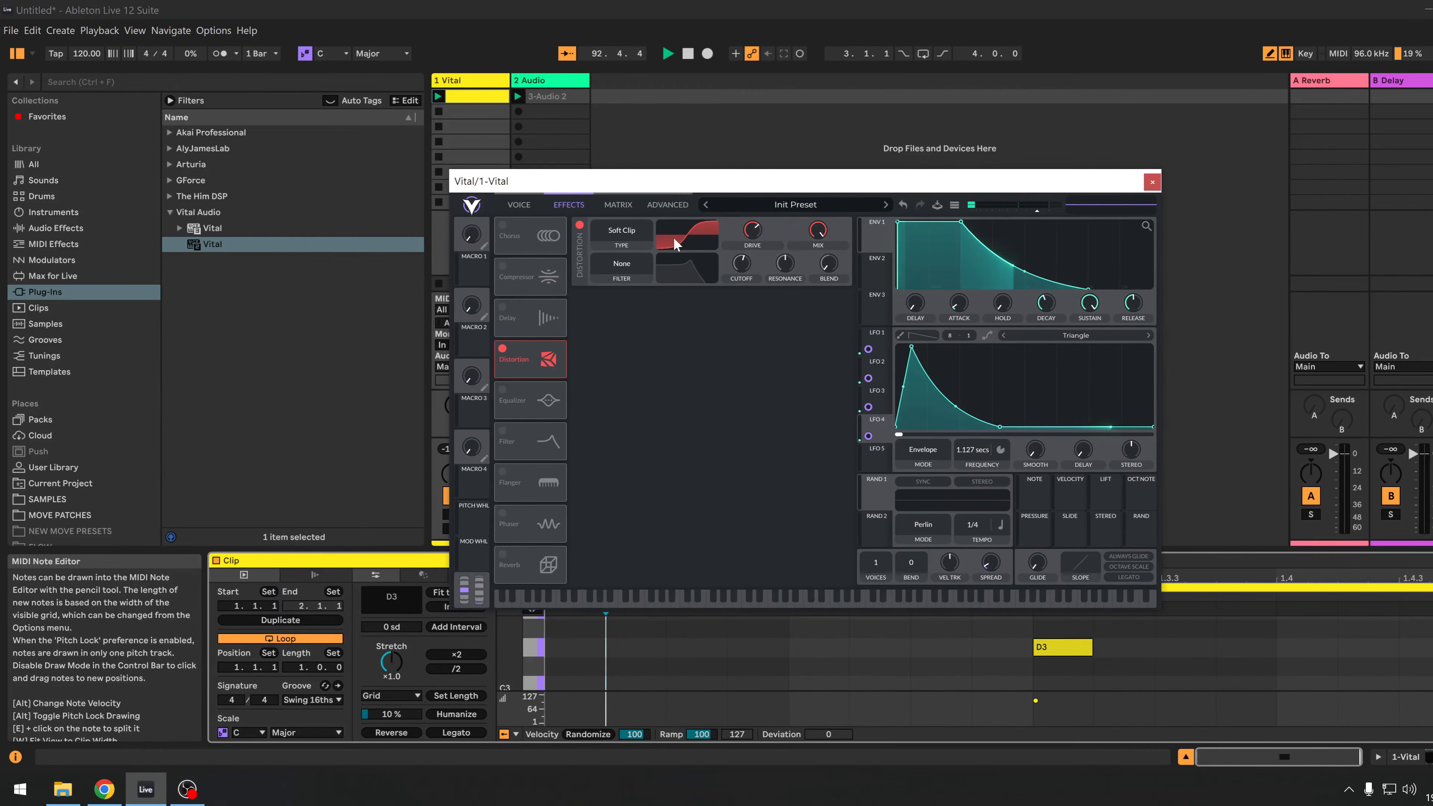
Review LFO 3's decay shape, and lower oscillator 1's pitch to -12 semitones.
mouse_move(754, 235)
mouse_move(869, 439)
left_click(881, 394)
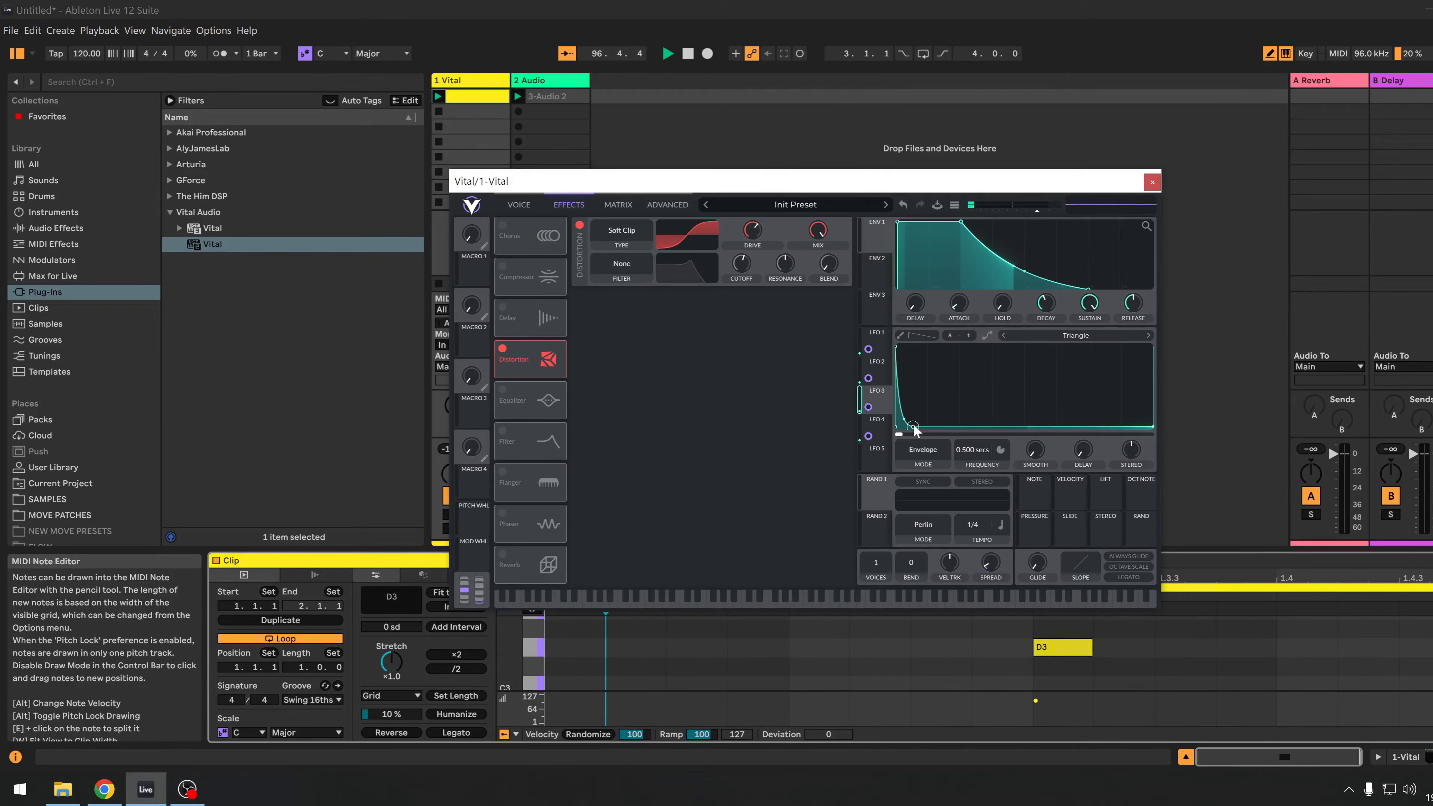
left_click(519, 204)
left_click_drag(524, 244, 523, 261)
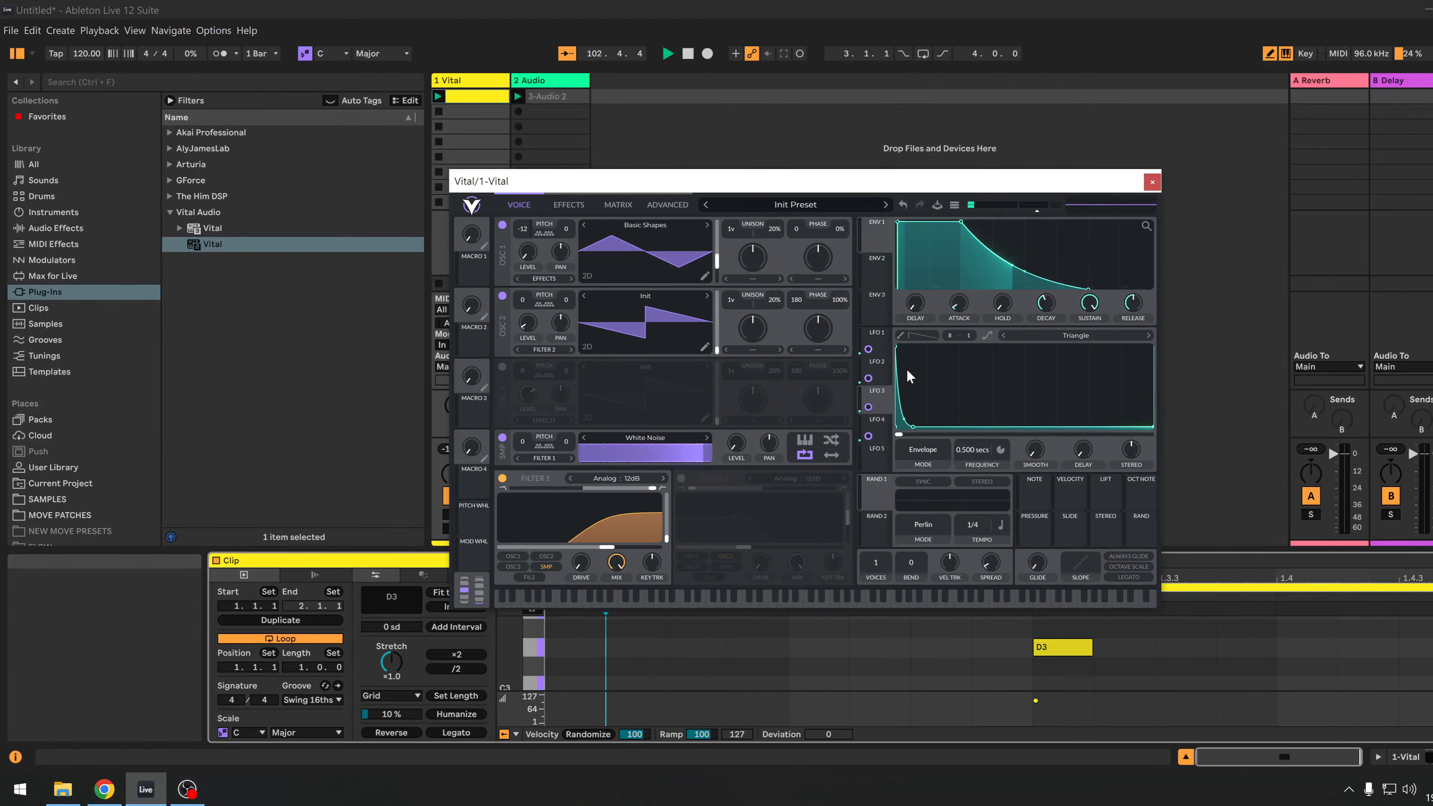
Stretch LFO 4's decay by moving its end point further along and slightly up, and close the Vital window.
left_click(876, 423)
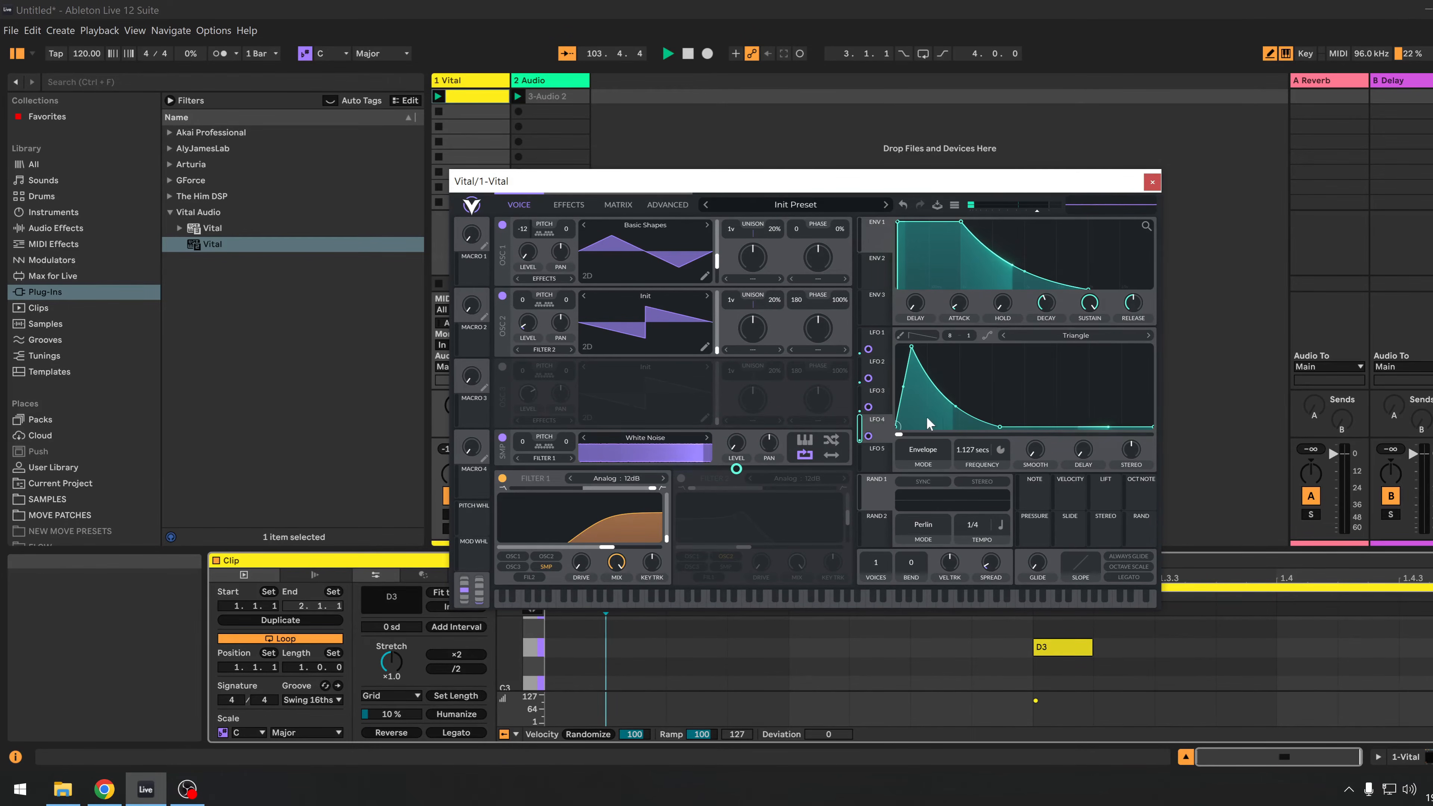
left_click_drag(1000, 430, 1028, 405)
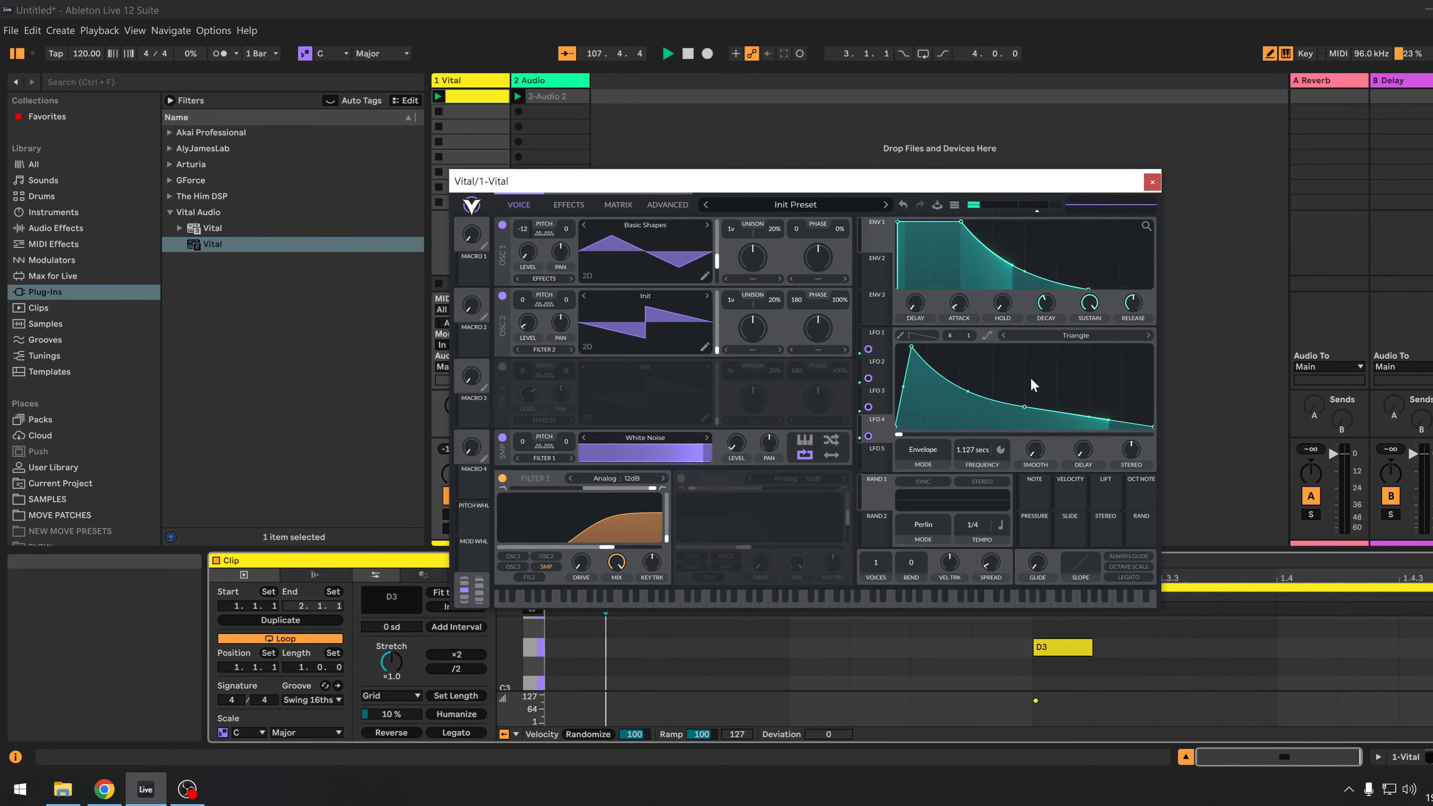
left_click(1151, 182)
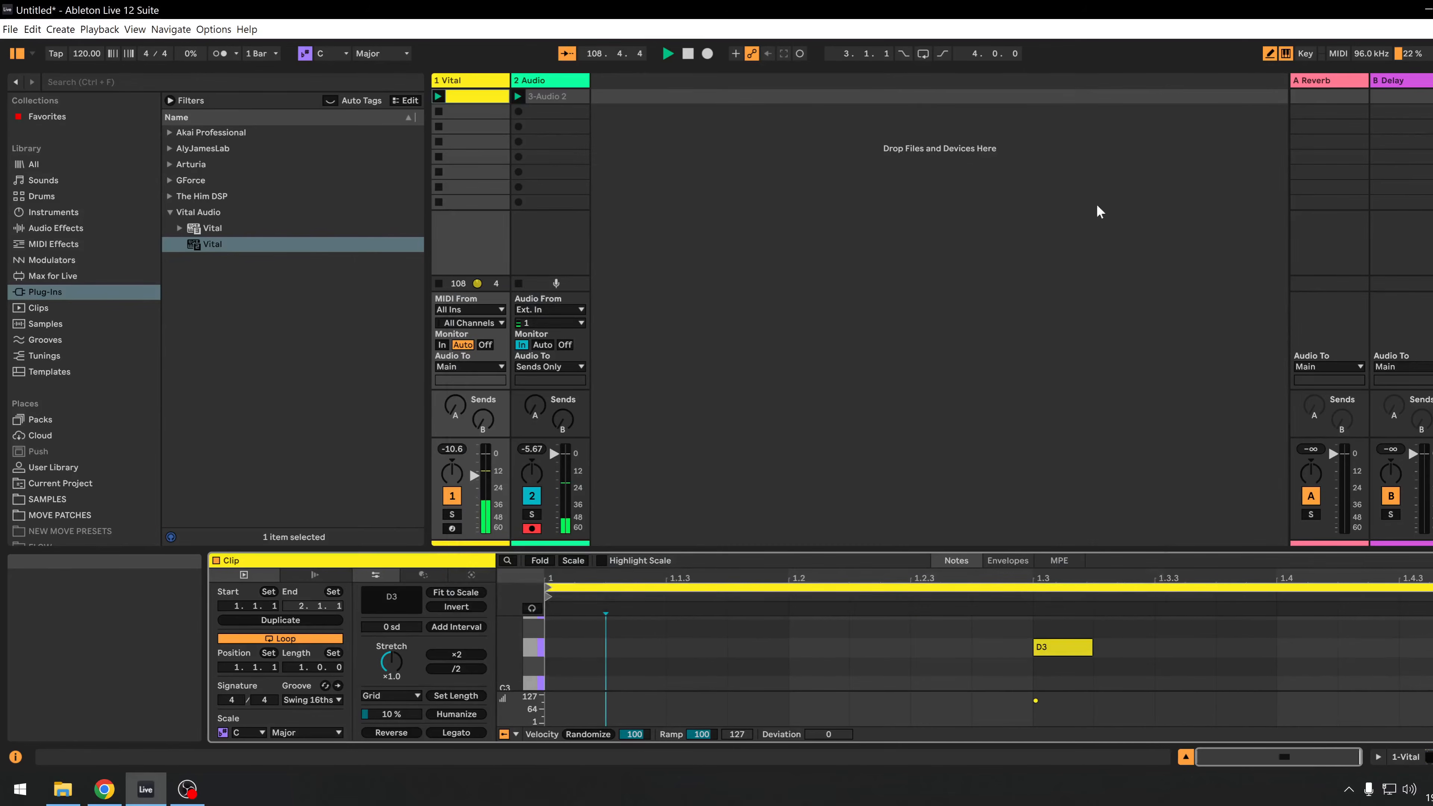
Add a Compressor to the Vital track and remove the EQ Eight from its device chain.
double_click(471, 81)
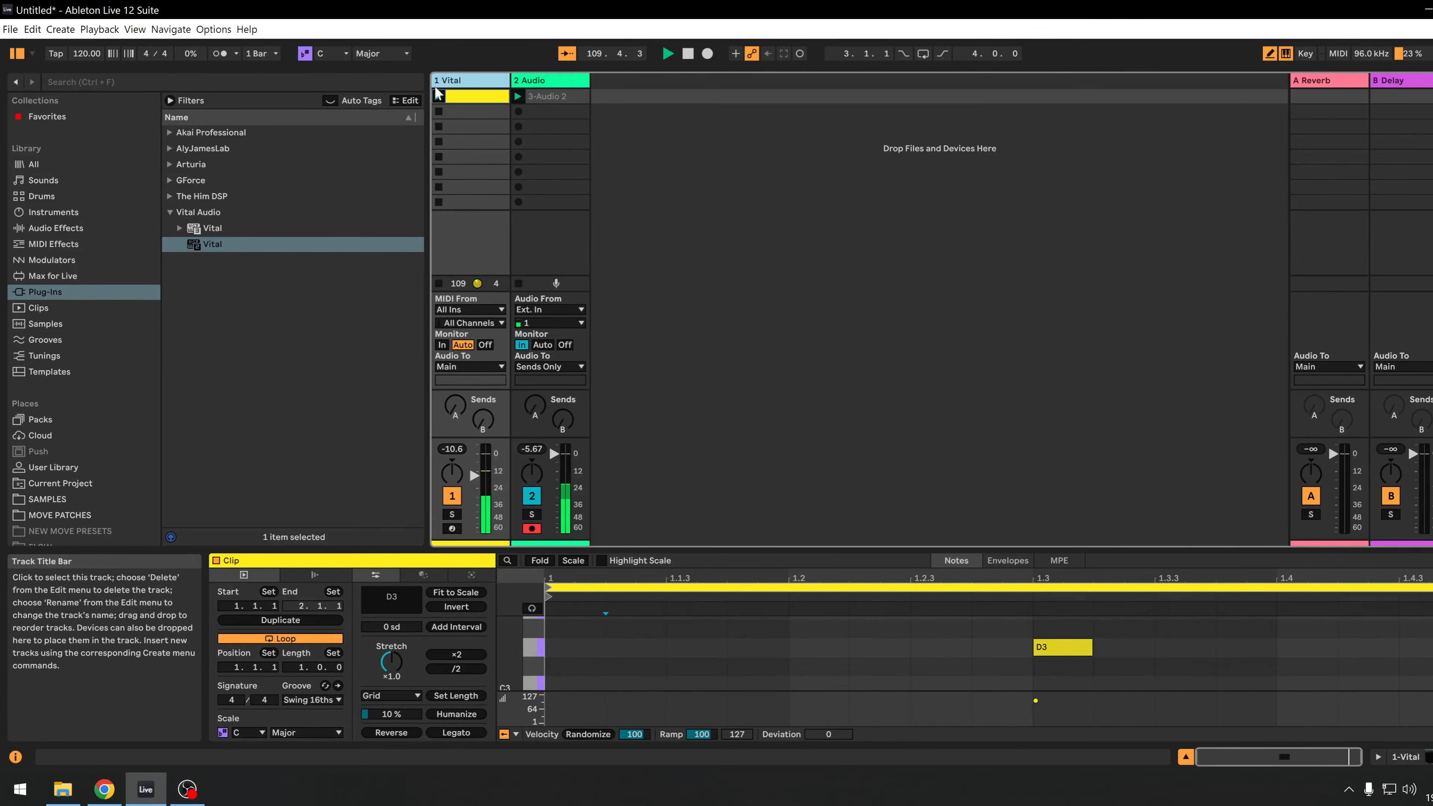
left_click(80, 224)
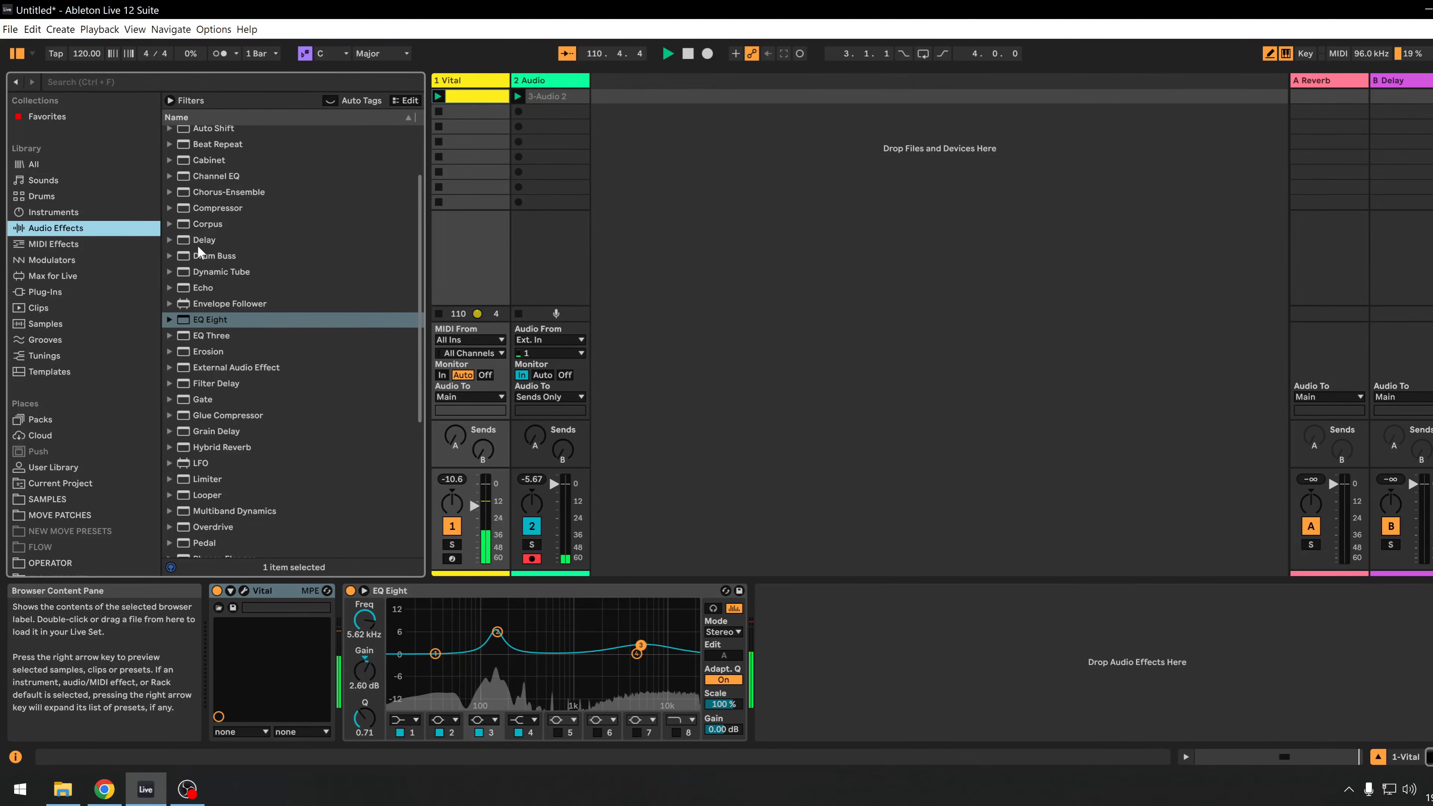
left_click_drag(209, 212, 471, 219)
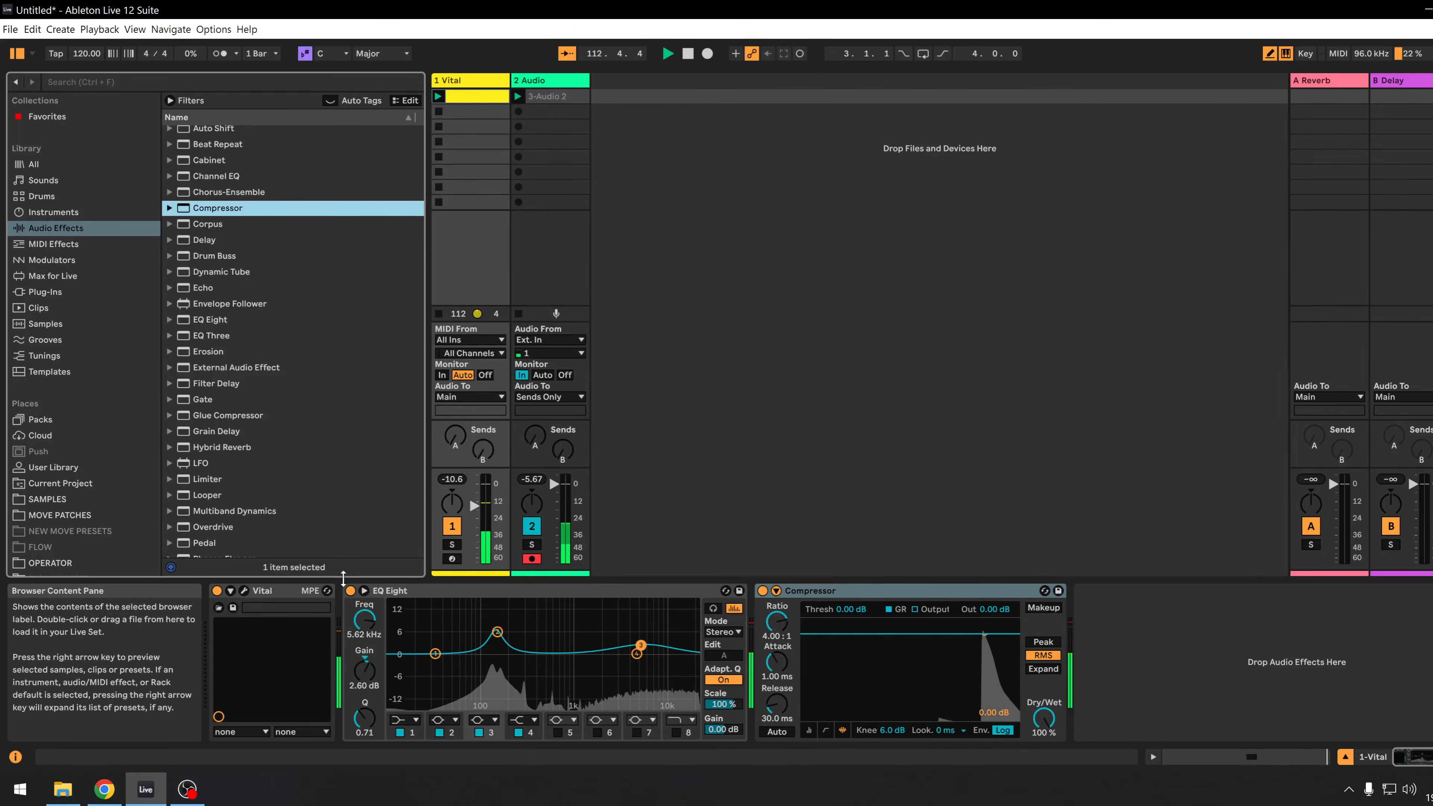
left_click(349, 590)
right_click(396, 591)
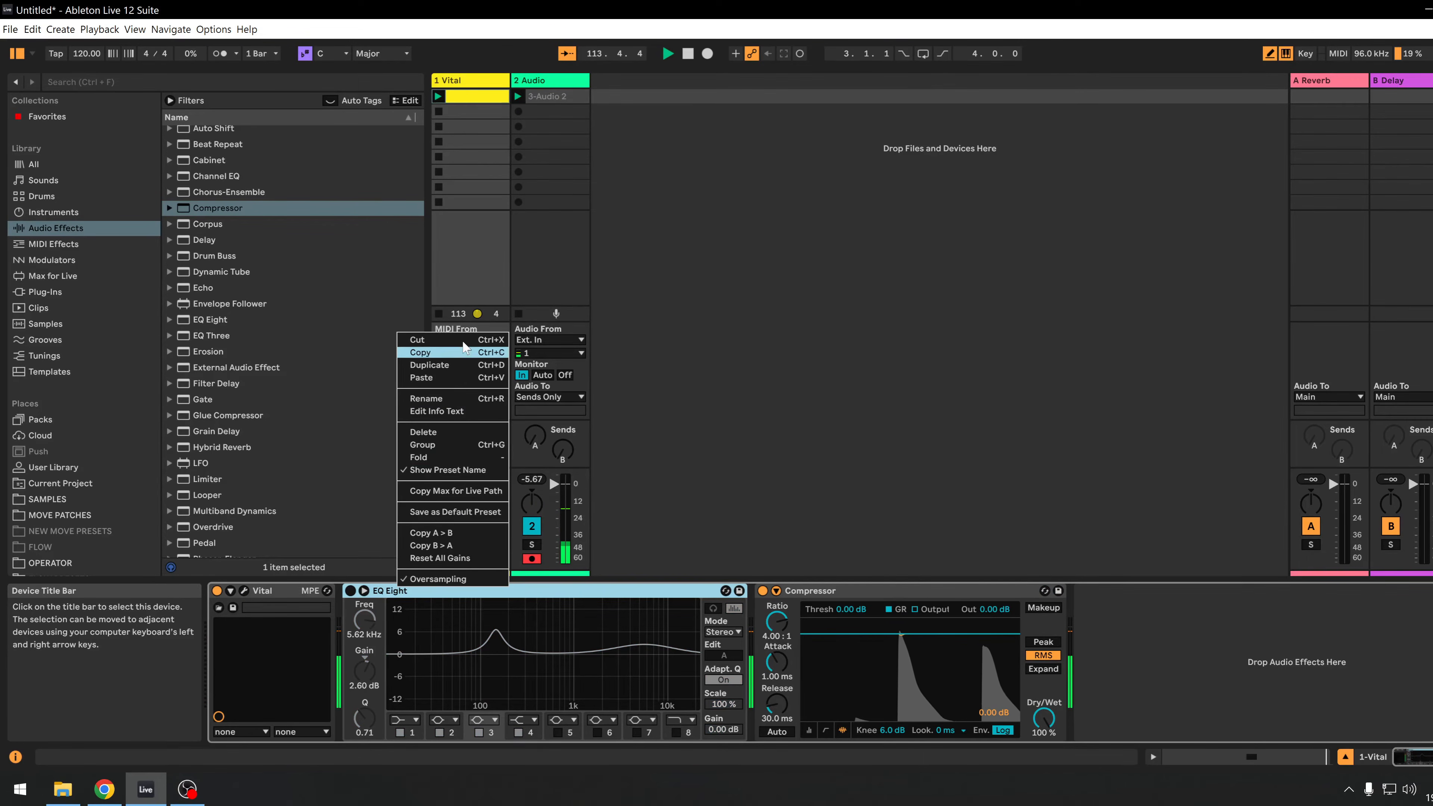
left_click(471, 341)
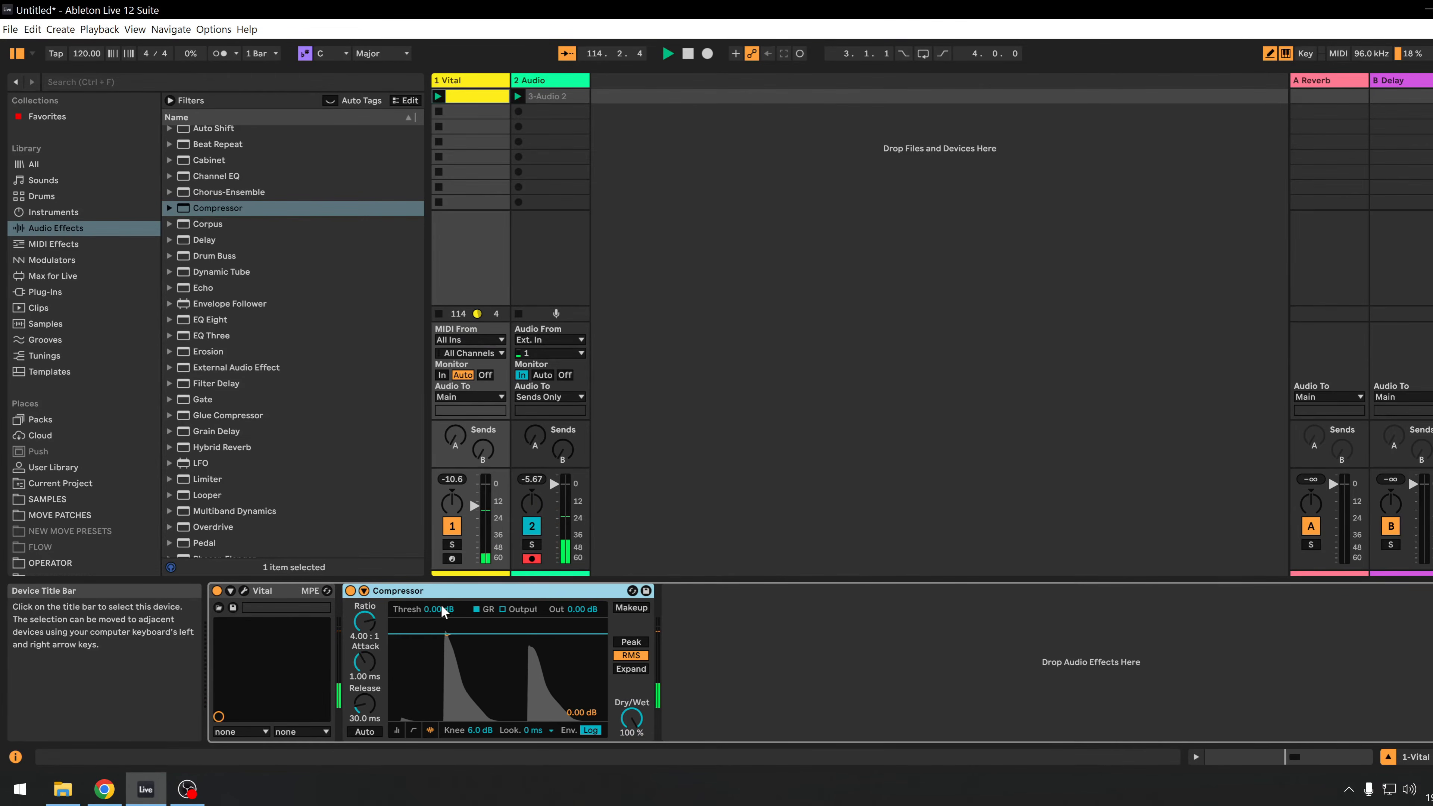
Reopen Vital, check LFO 2, and lengthen LFO 1's decay by moving its end point further along.
left_click(244, 590)
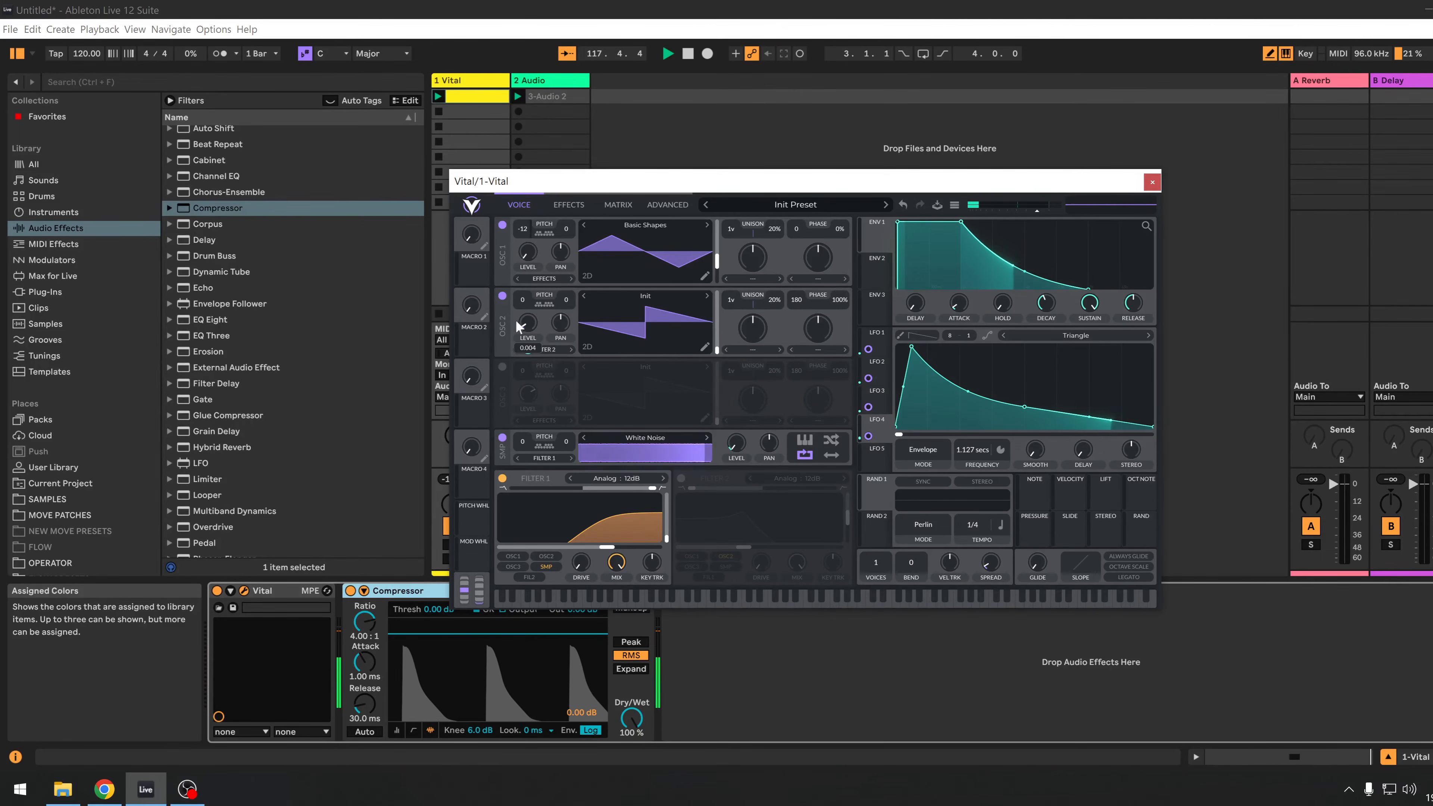
left_click(882, 376)
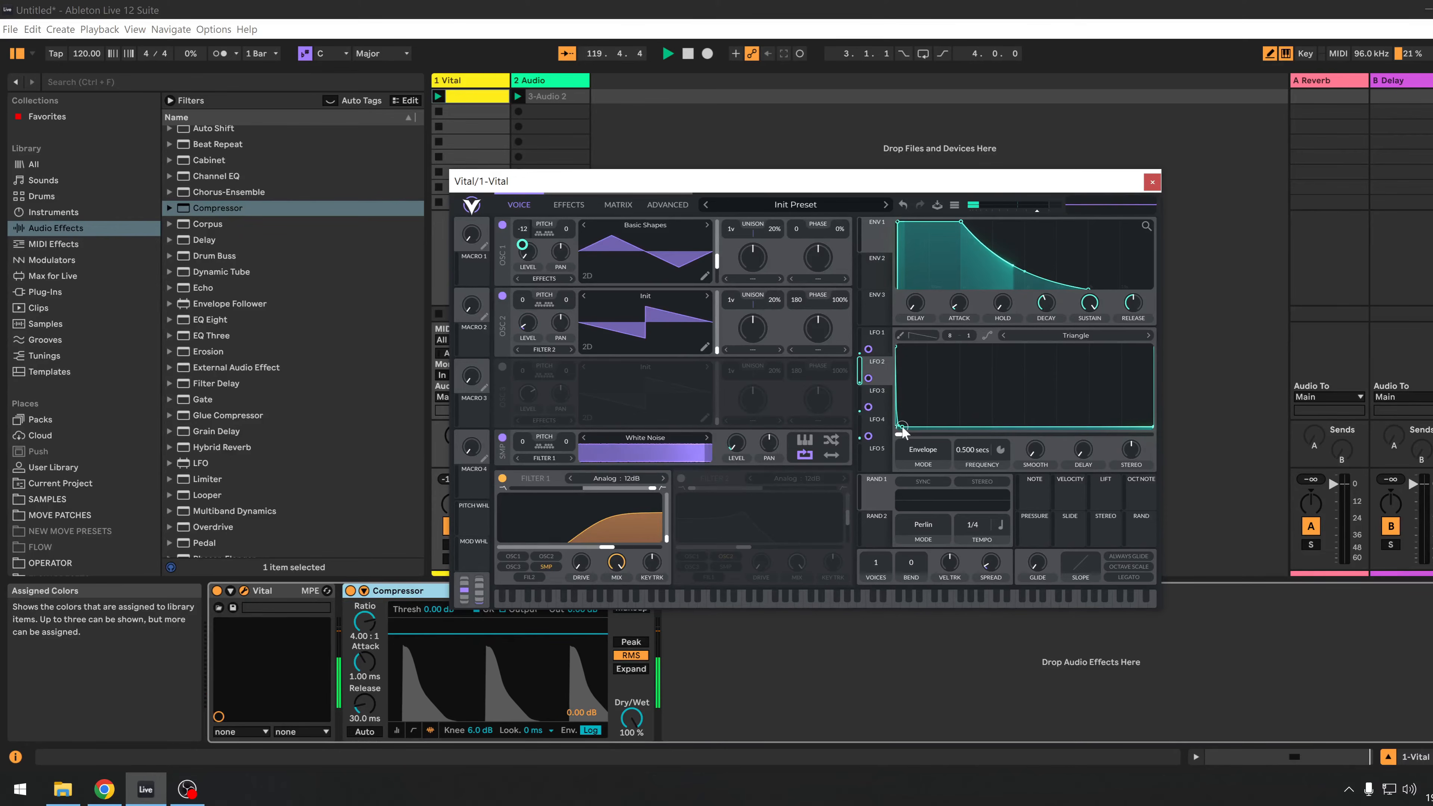
left_click(882, 337)
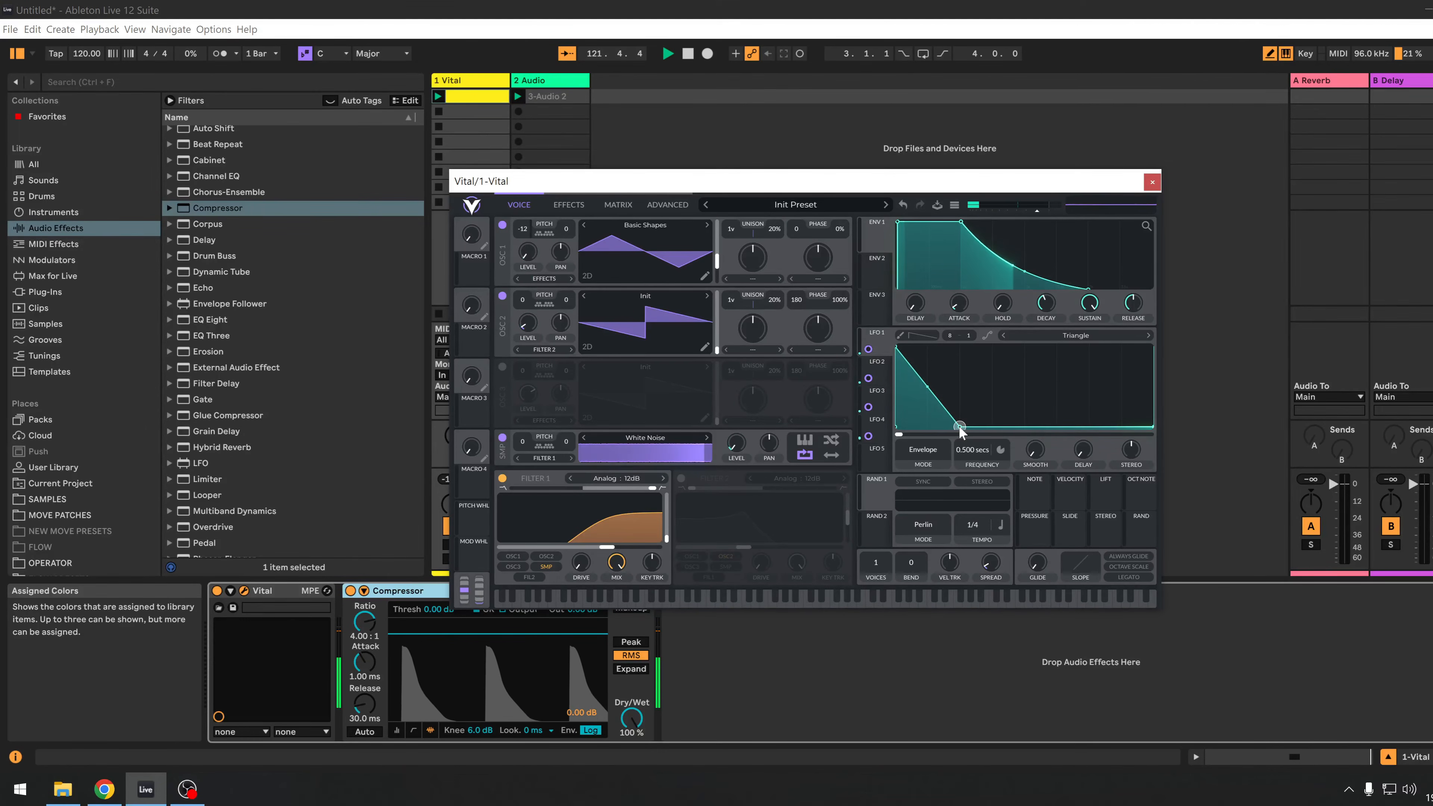
left_click_drag(931, 431, 978, 430)
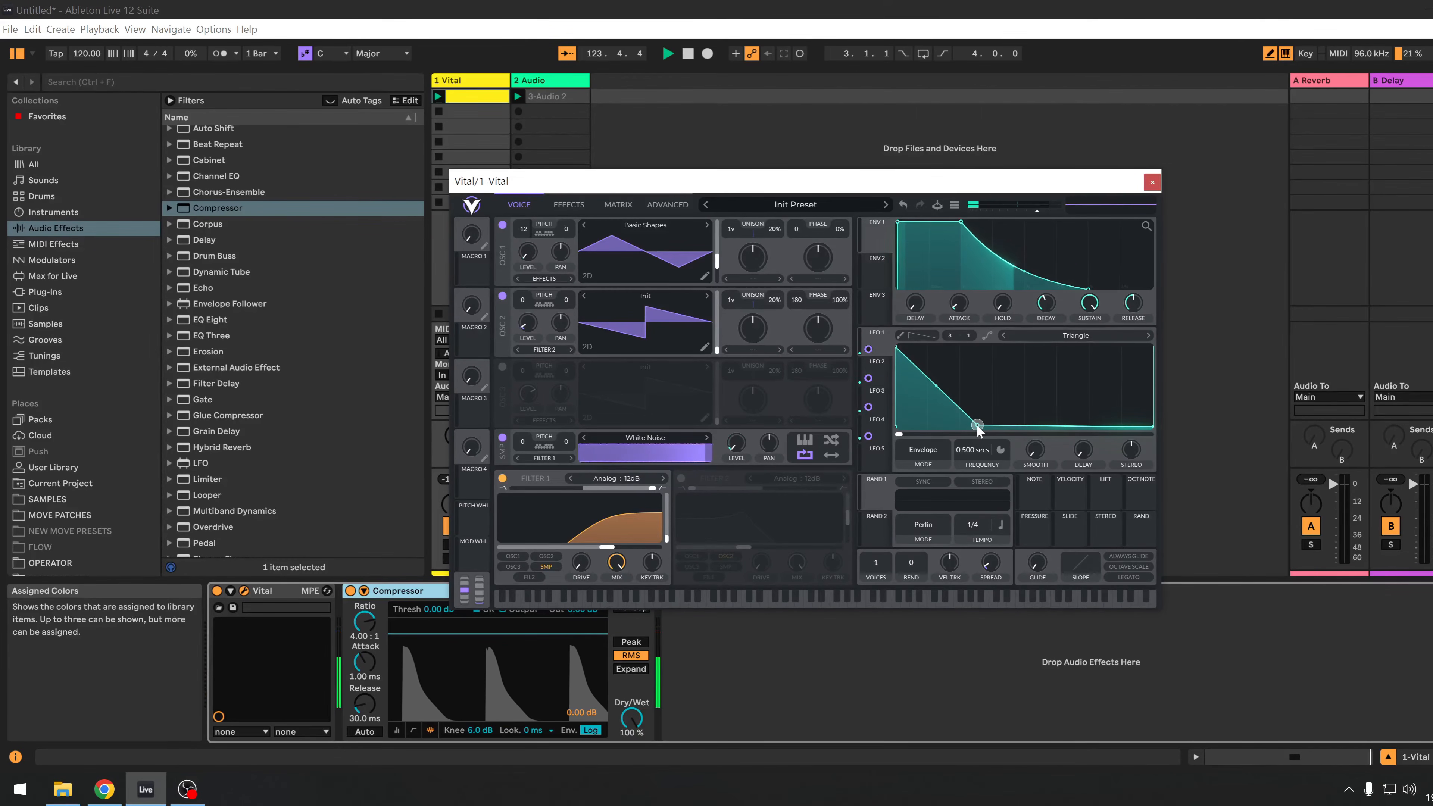
Move LFO 4's decay end point down to zero and further along, and close the Vital window.
left_click(876, 420)
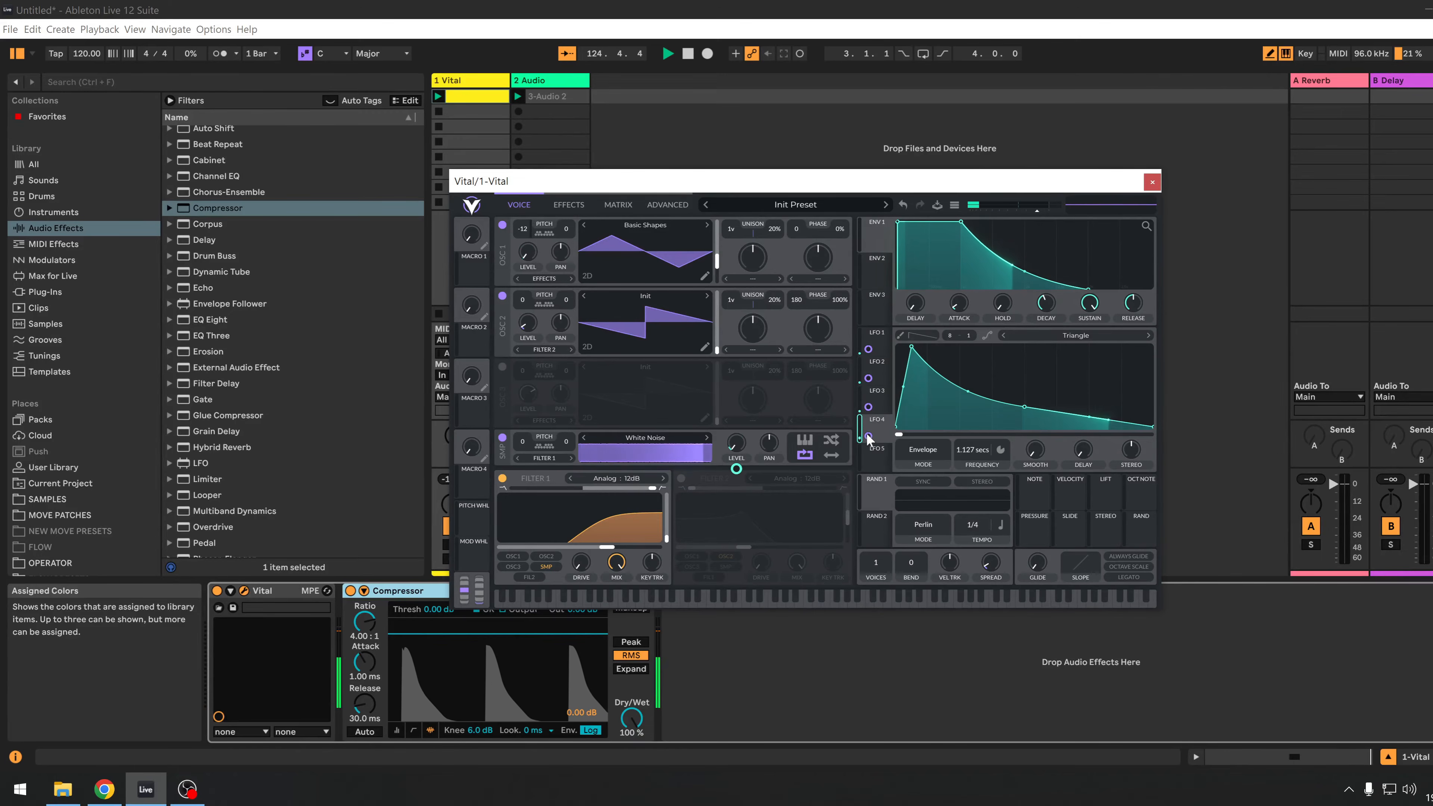
left_click_drag(1028, 409, 1091, 446)
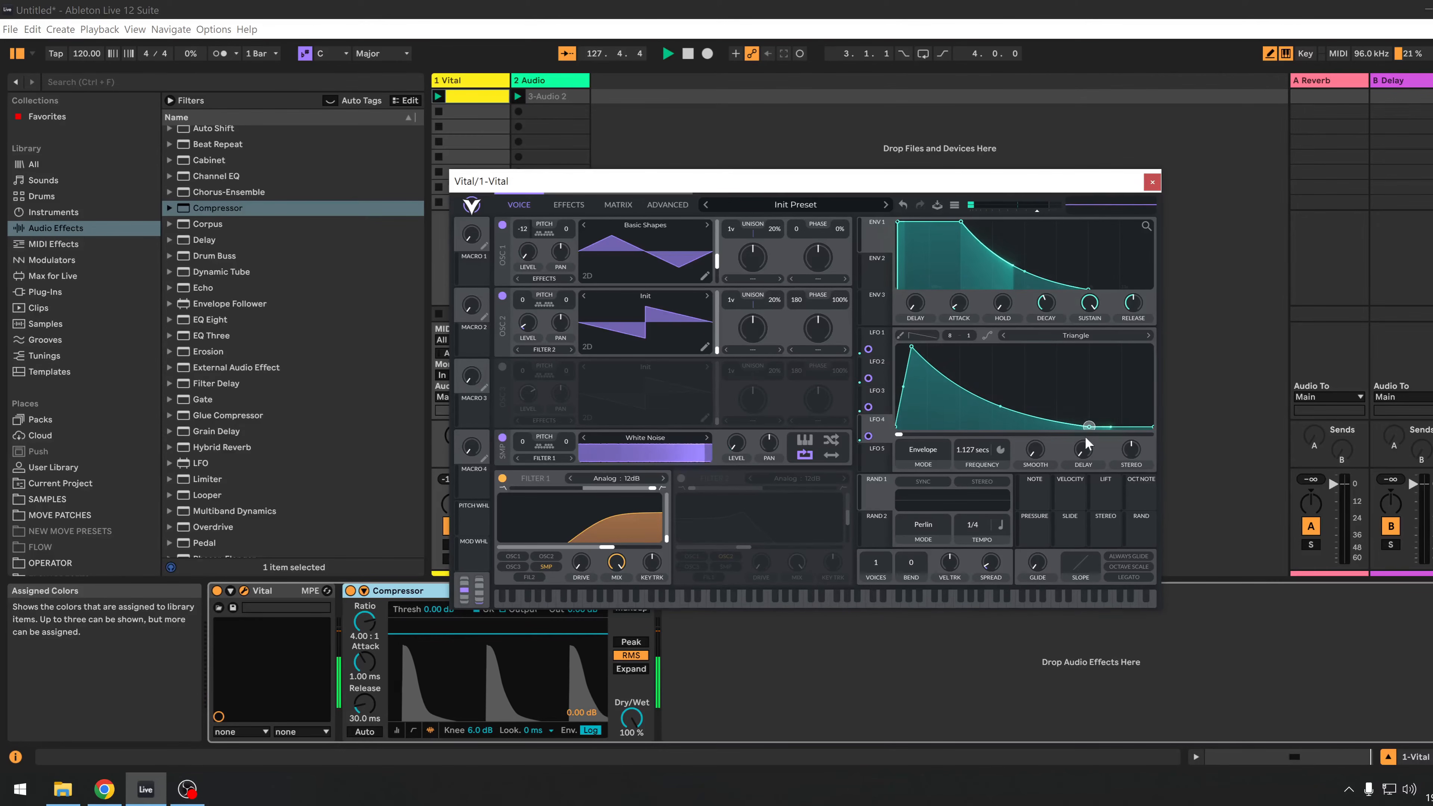
left_click(1152, 182)
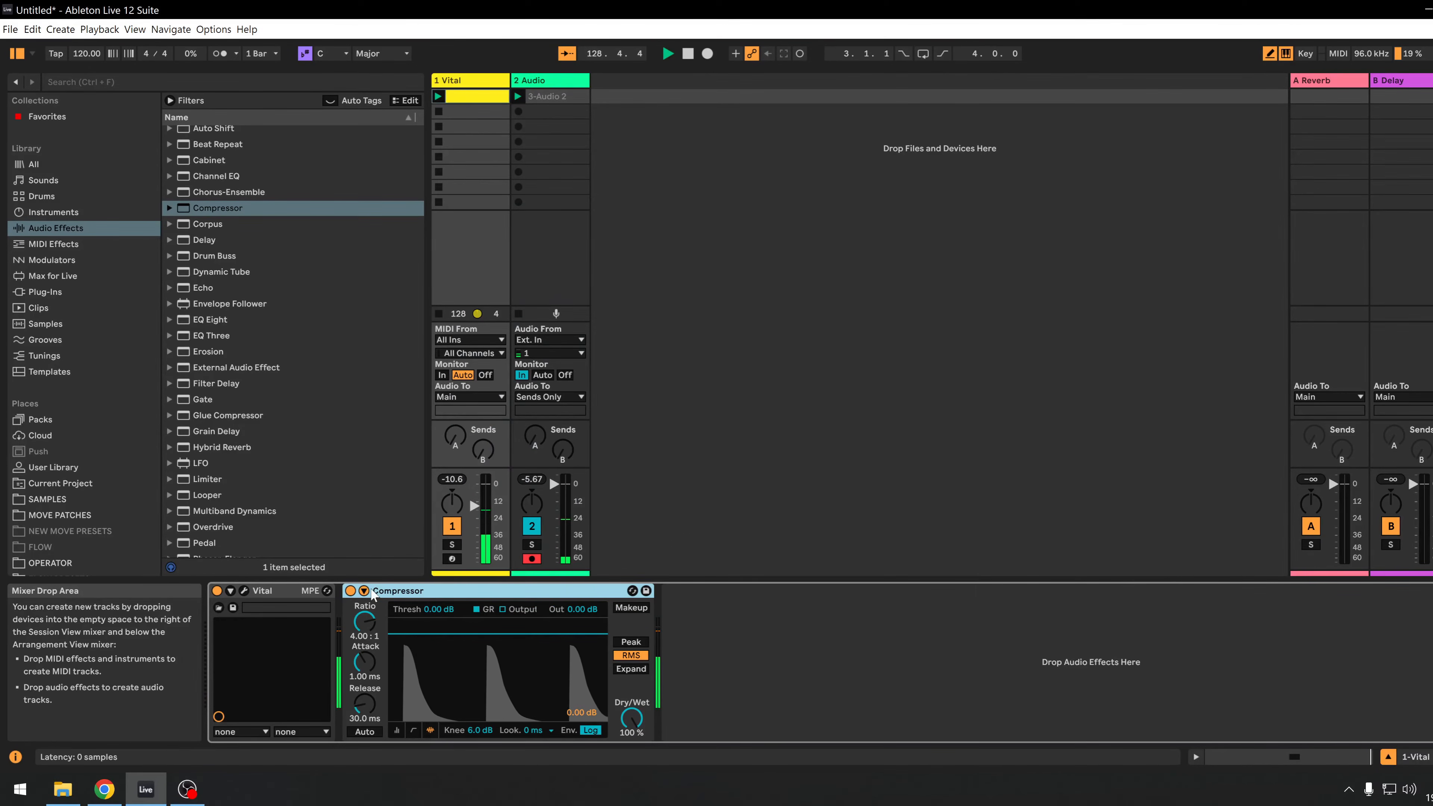
Set the Compressor to Peak mode with a -11.6 dB threshold, 0.12 ms attack and Makeup on.
left_click_drag(497, 634, 498, 655)
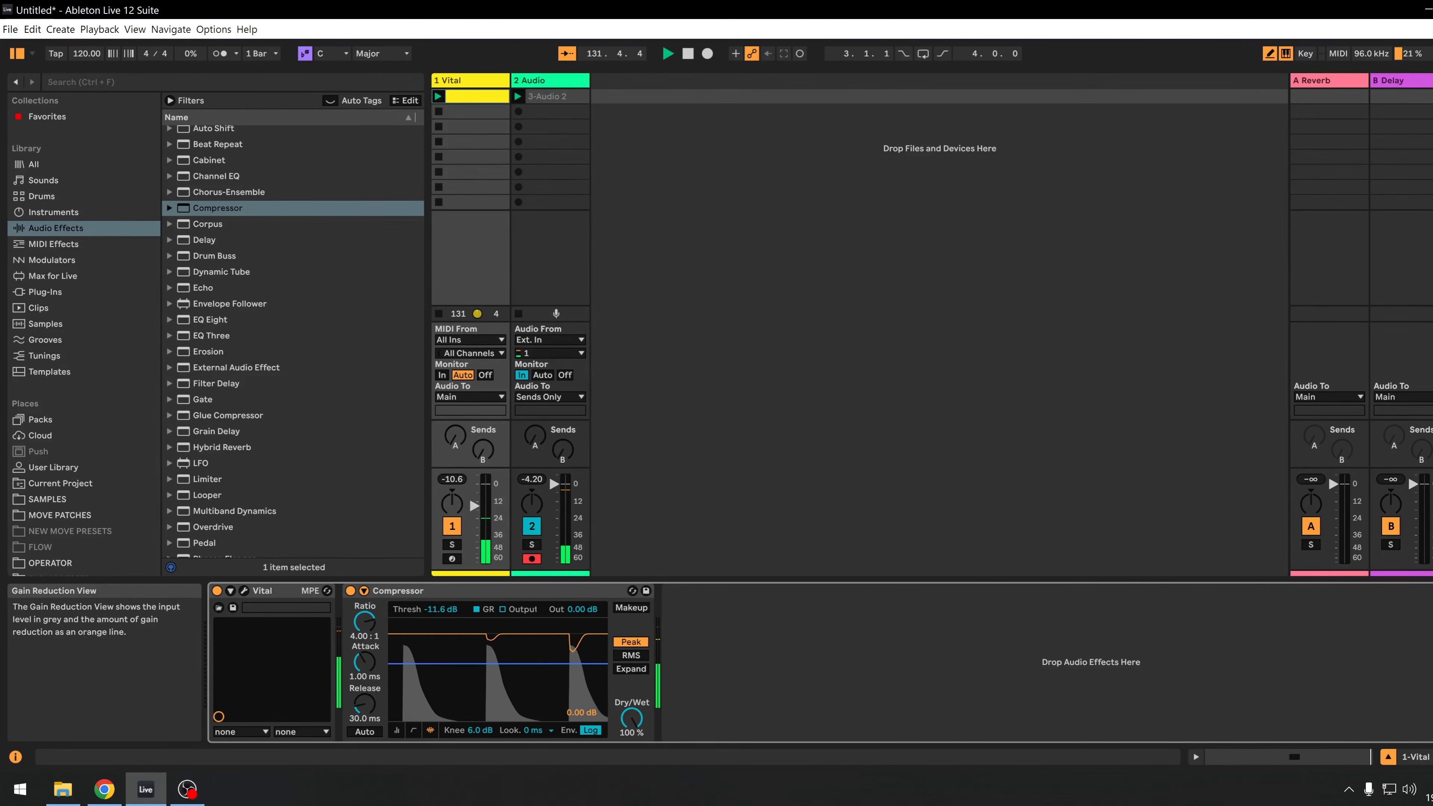
left_click_drag(364, 662, 365, 666)
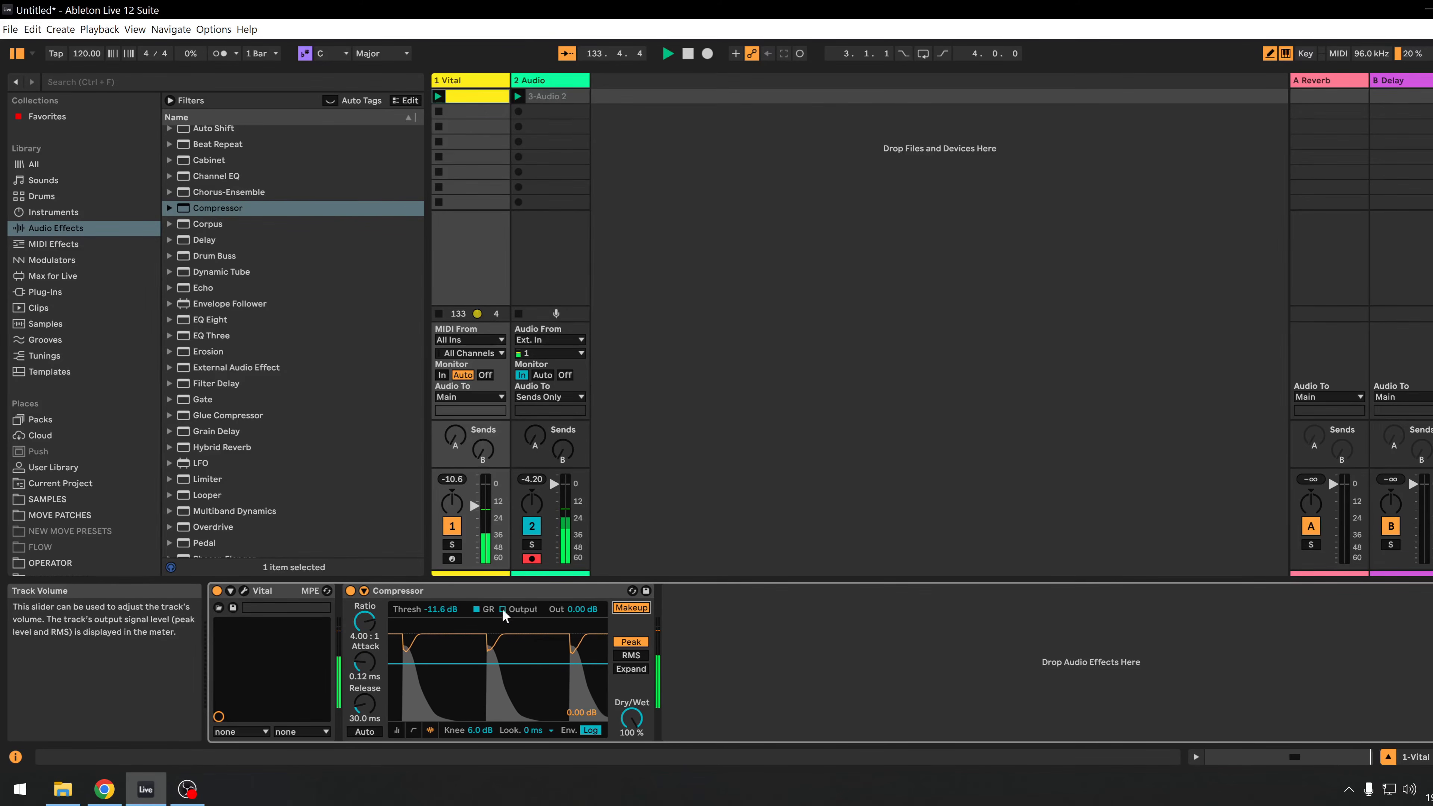
Lower the Vital track's volume to -17.0 dB and restart playback from the beginning.
left_click_drag(477, 520, 476, 518)
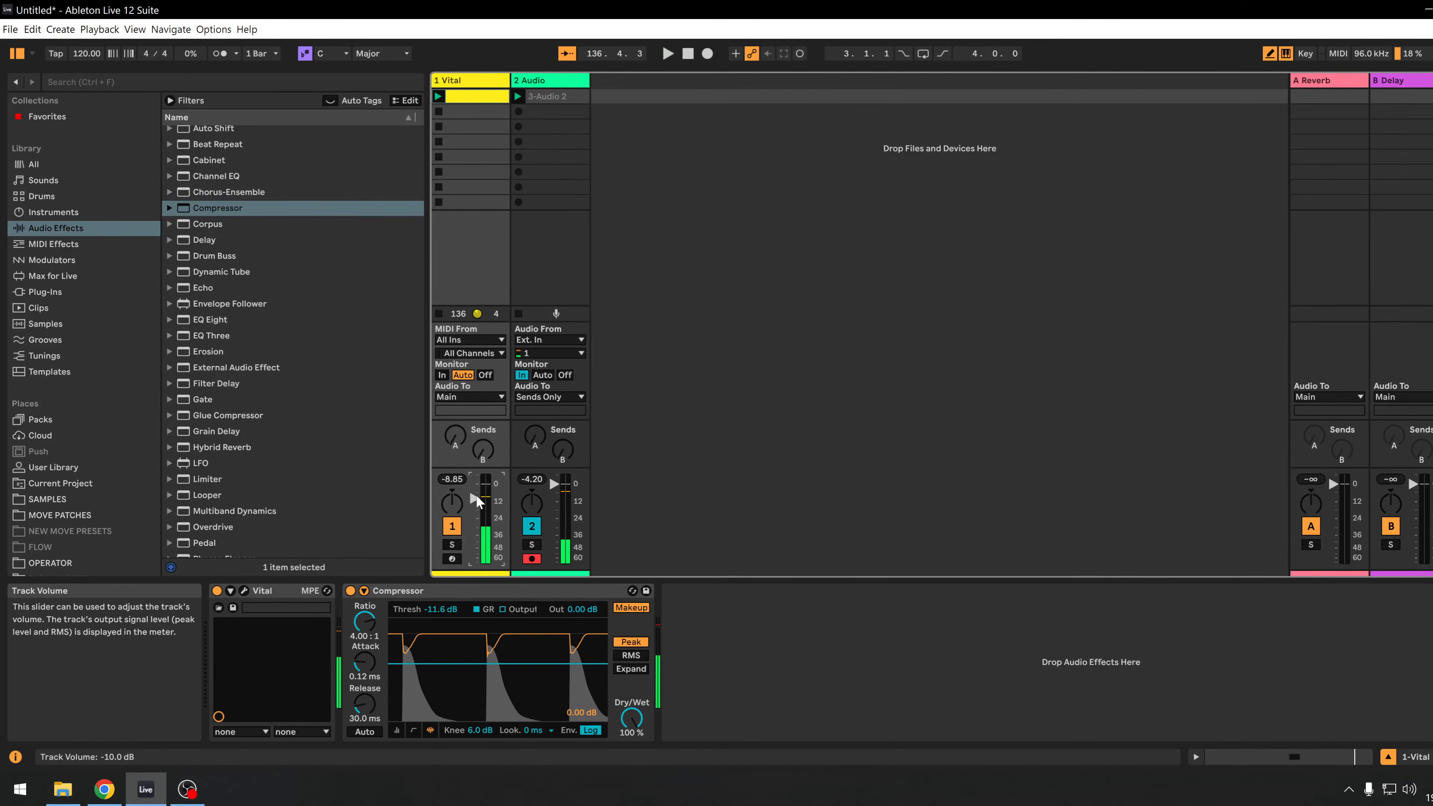
left_click_drag(470, 493, 468, 504)
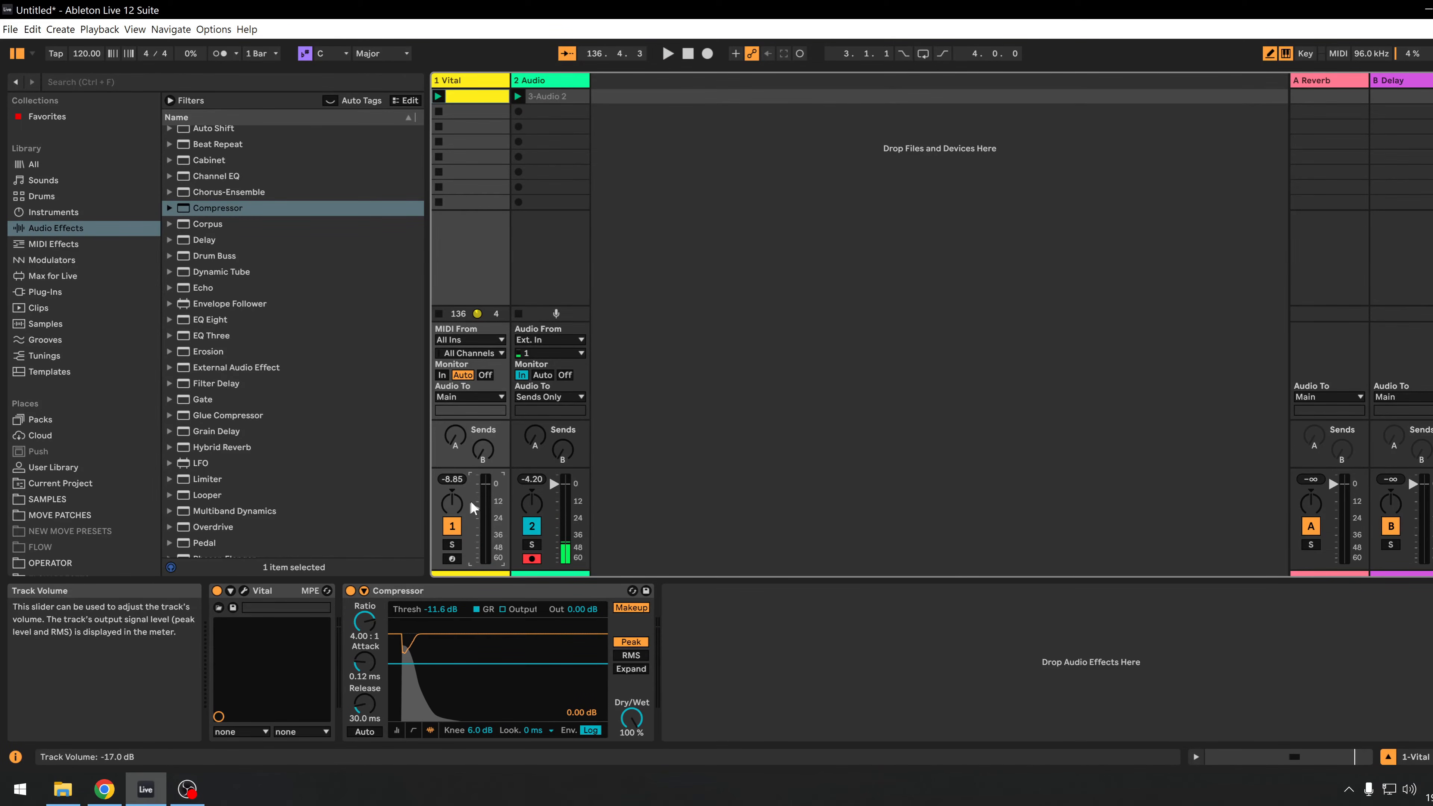
key("space")
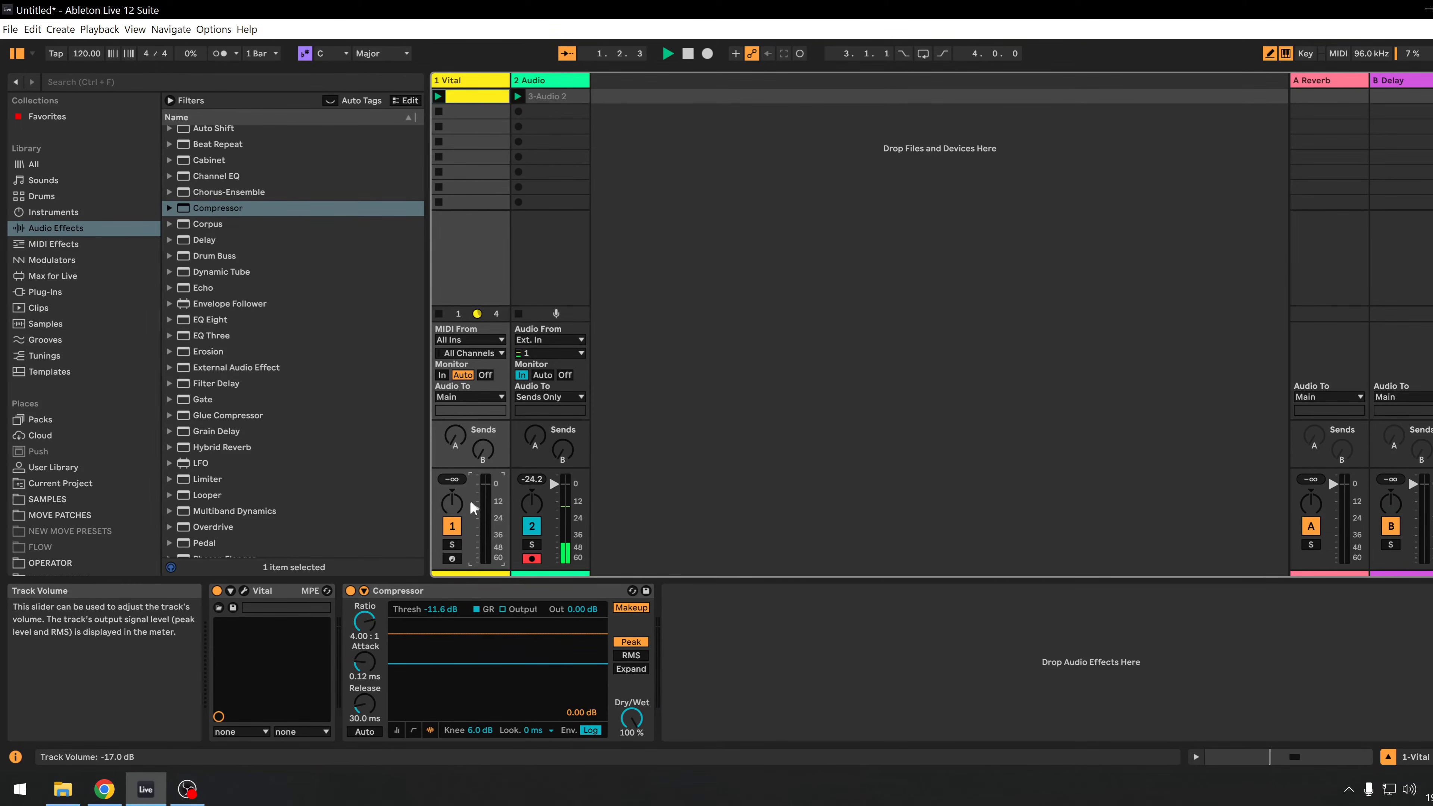
Set the Compressor's attack to 0.11 ms and solo the Vital track.
left_click(364, 662)
left_click_drag(365, 661, 364, 669)
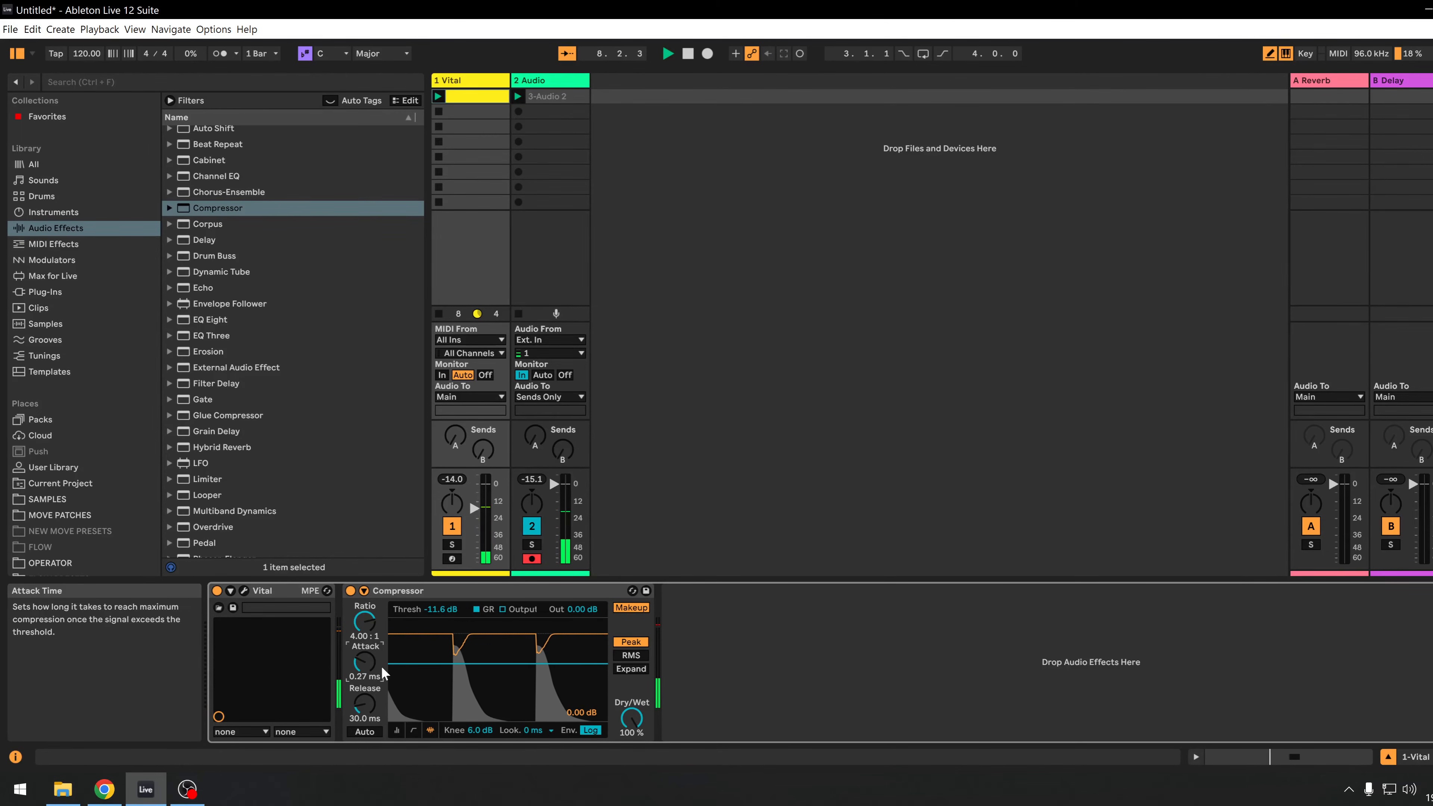
left_click_drag(372, 670, 372, 680)
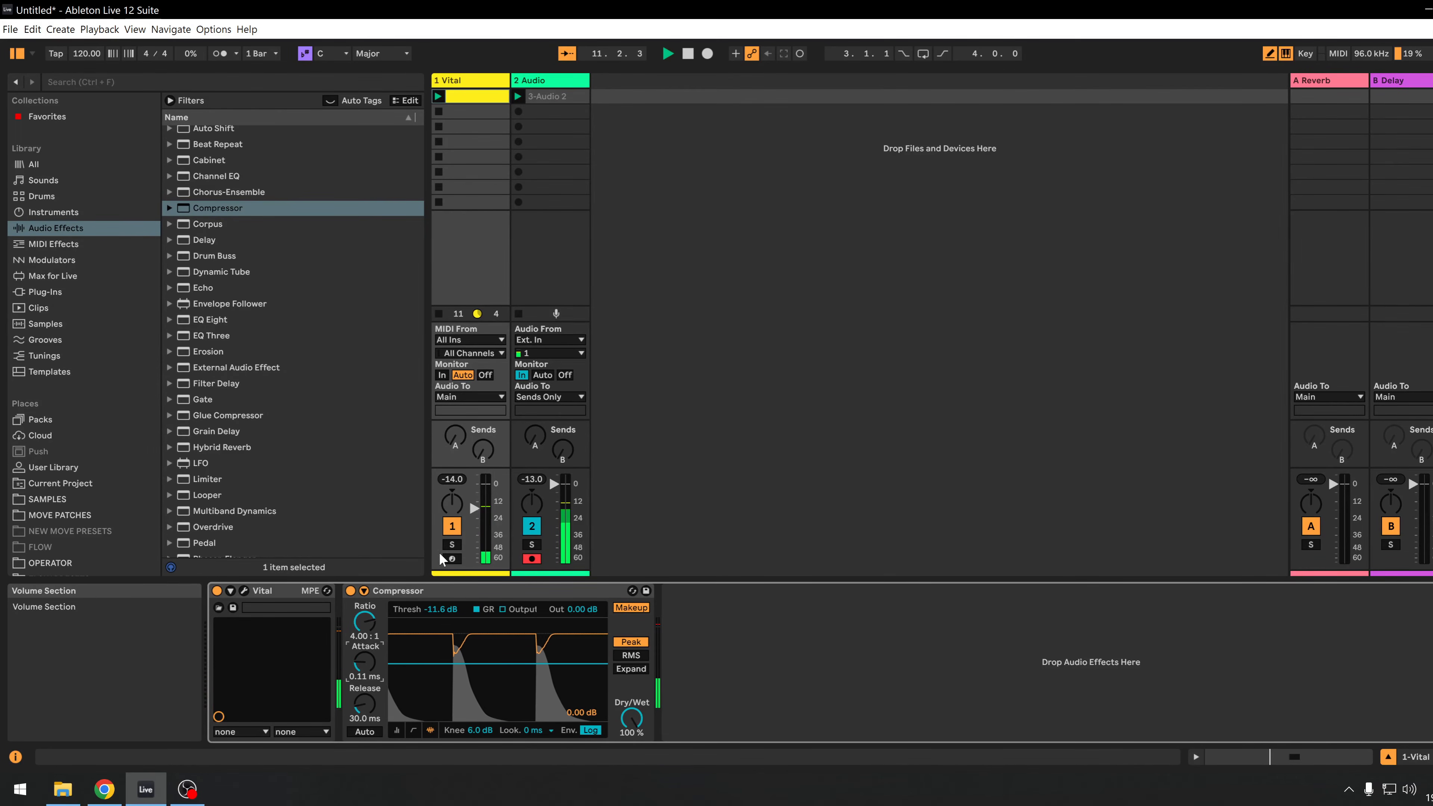
left_click(451, 545)
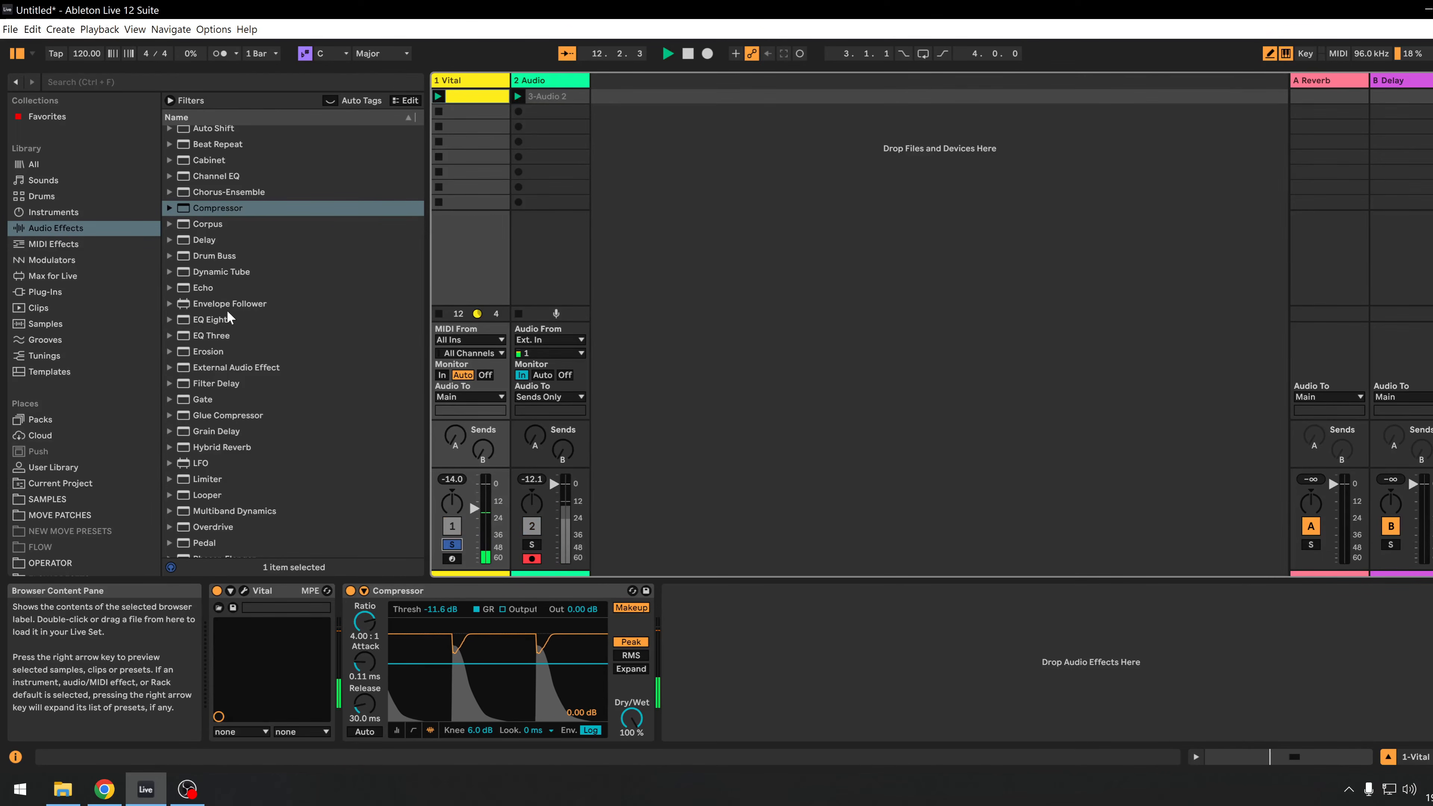
double_click(216, 176)
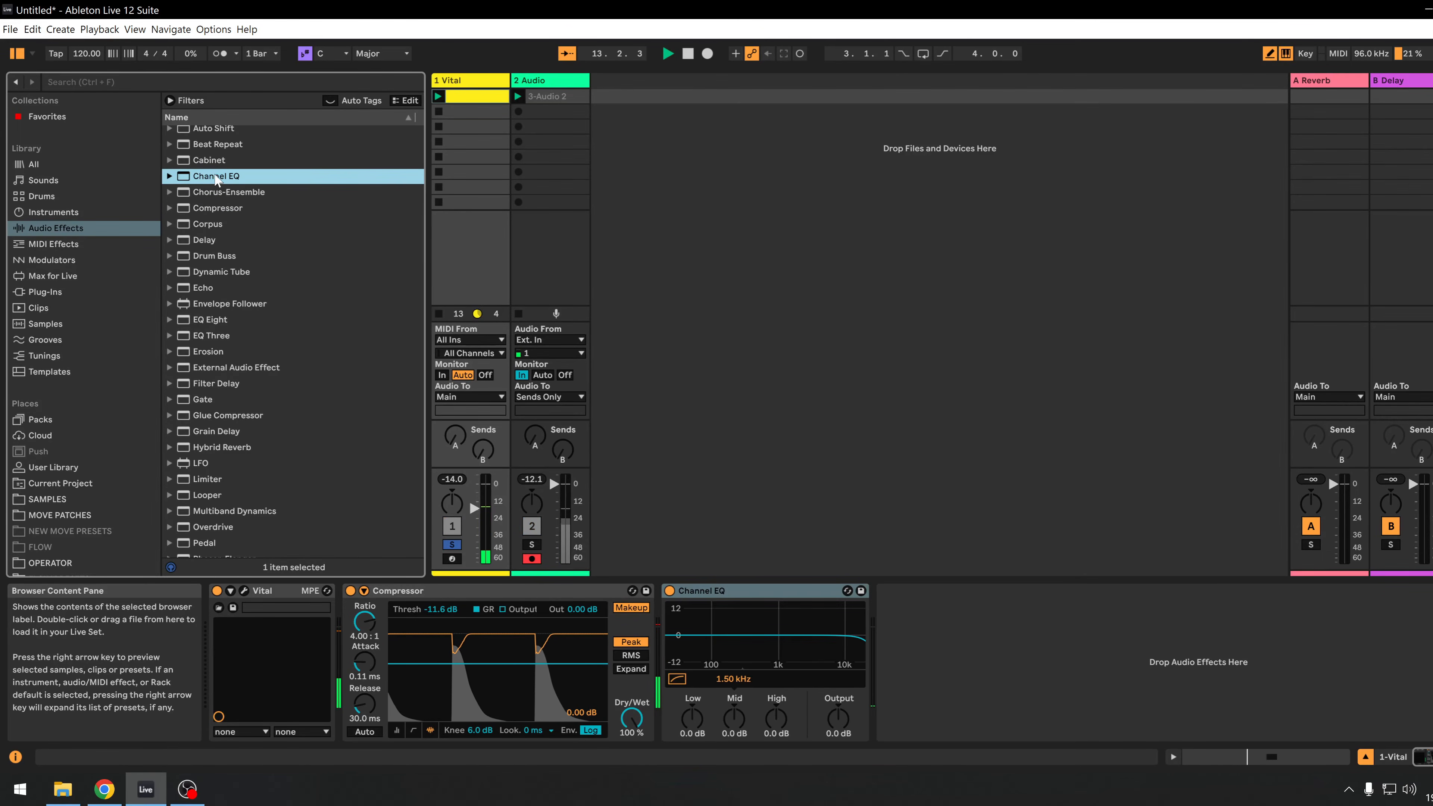
right_click(696, 594)
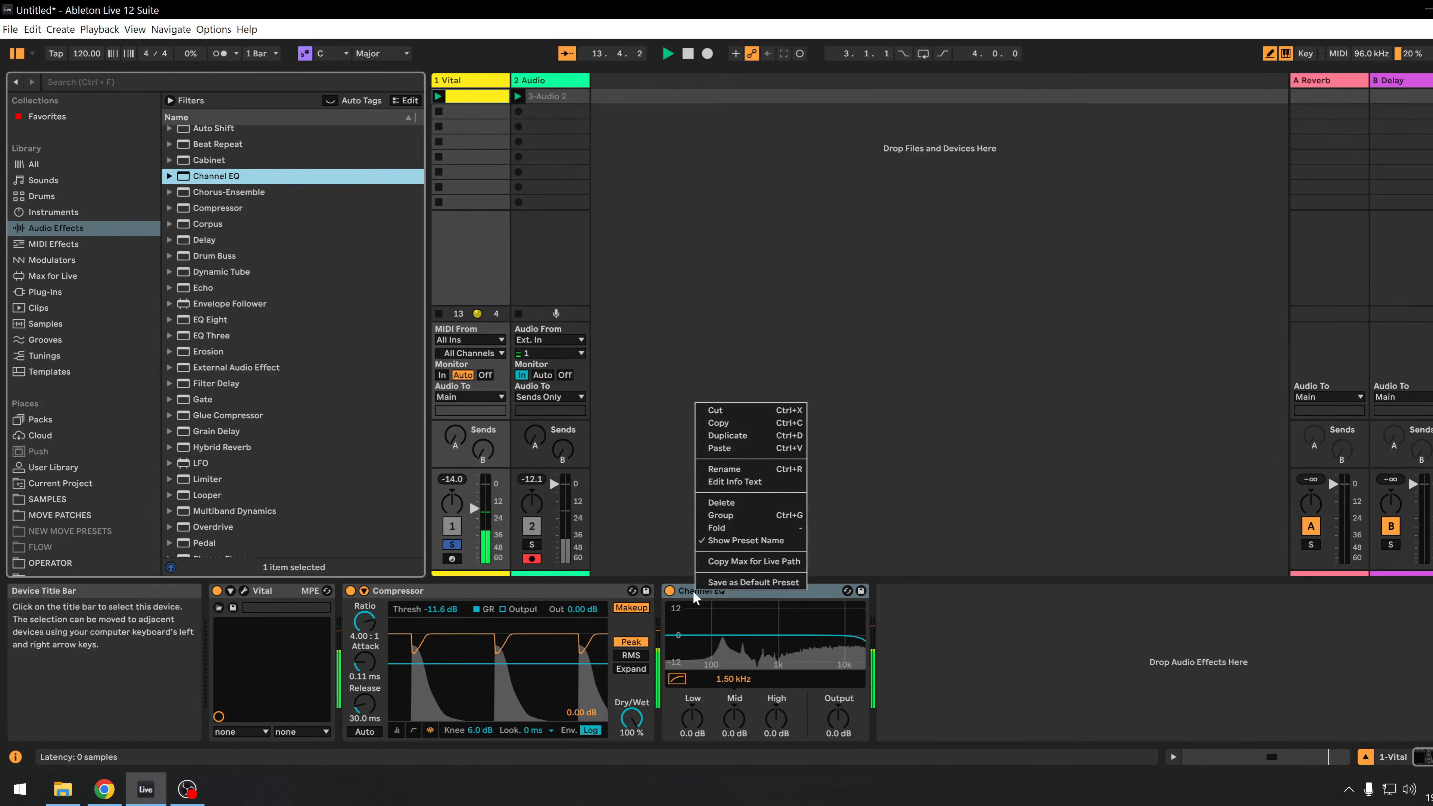
left_click(756, 411)
Add EQ Eight after the Compressor, boosting band 2 by 5.58 dB at 141 Hz with Q 4.43 and band 3 by 3.10 dB at 4.45 kHz.
double_click(210, 320)
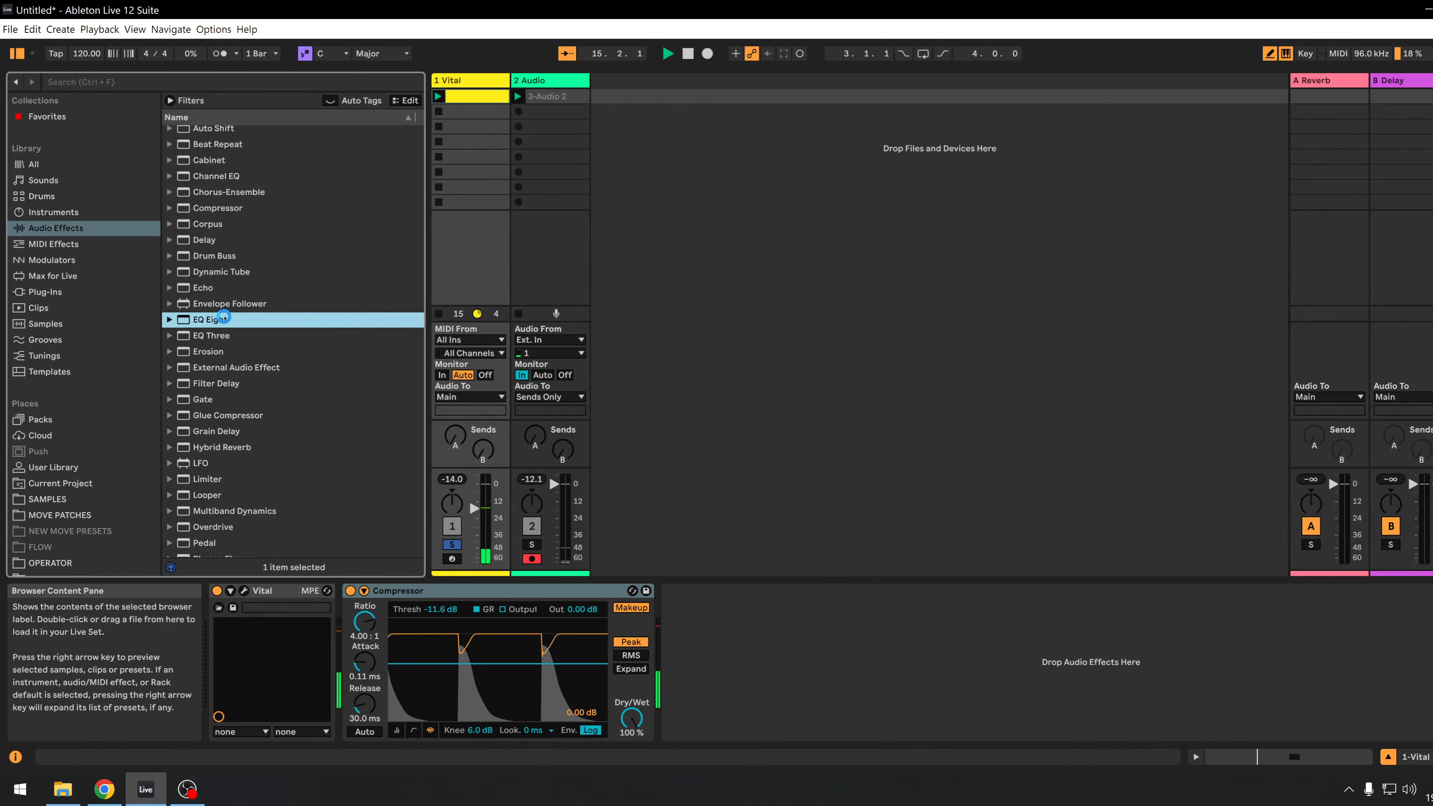
left_click_drag(828, 654, 817, 637)
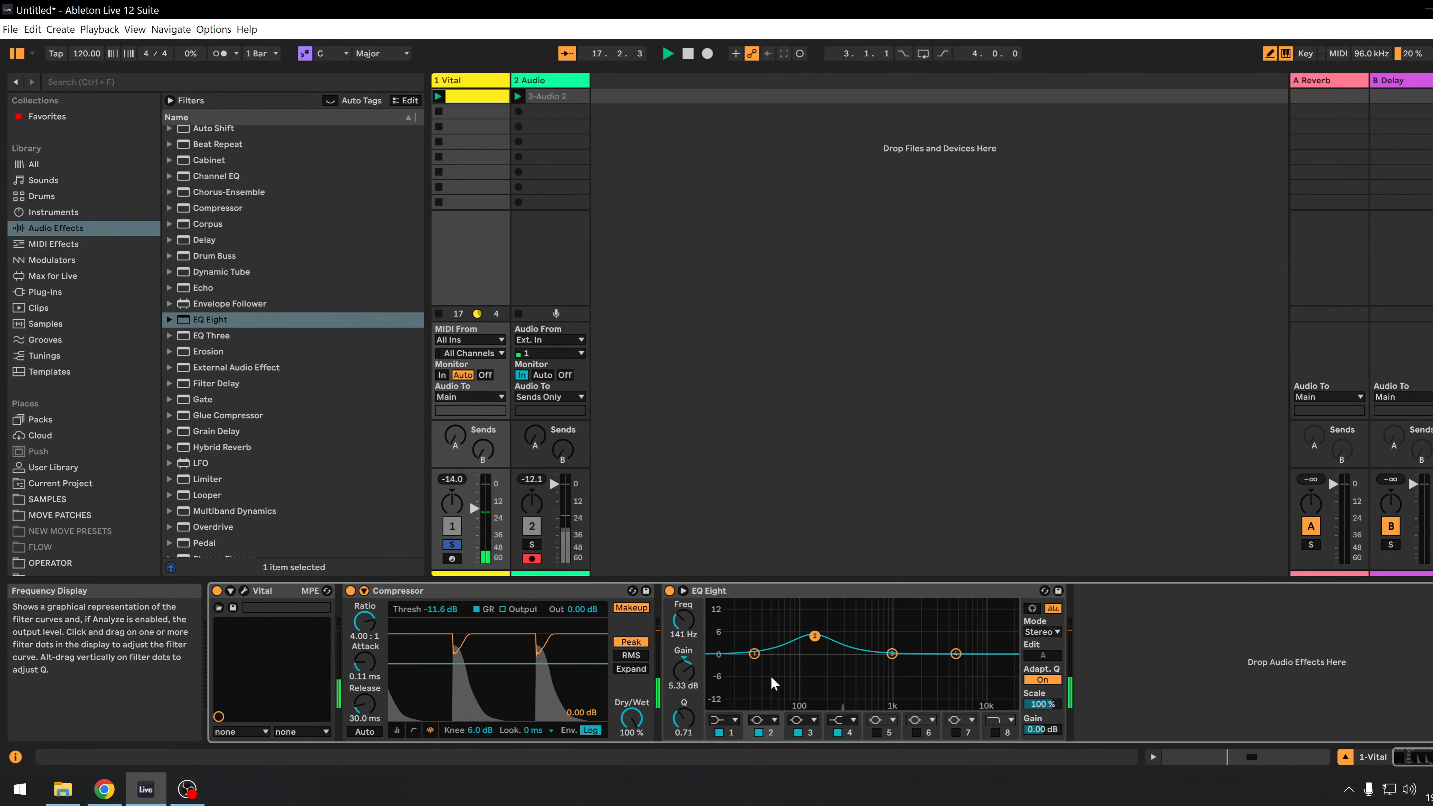
left_click_drag(684, 717, 683, 683)
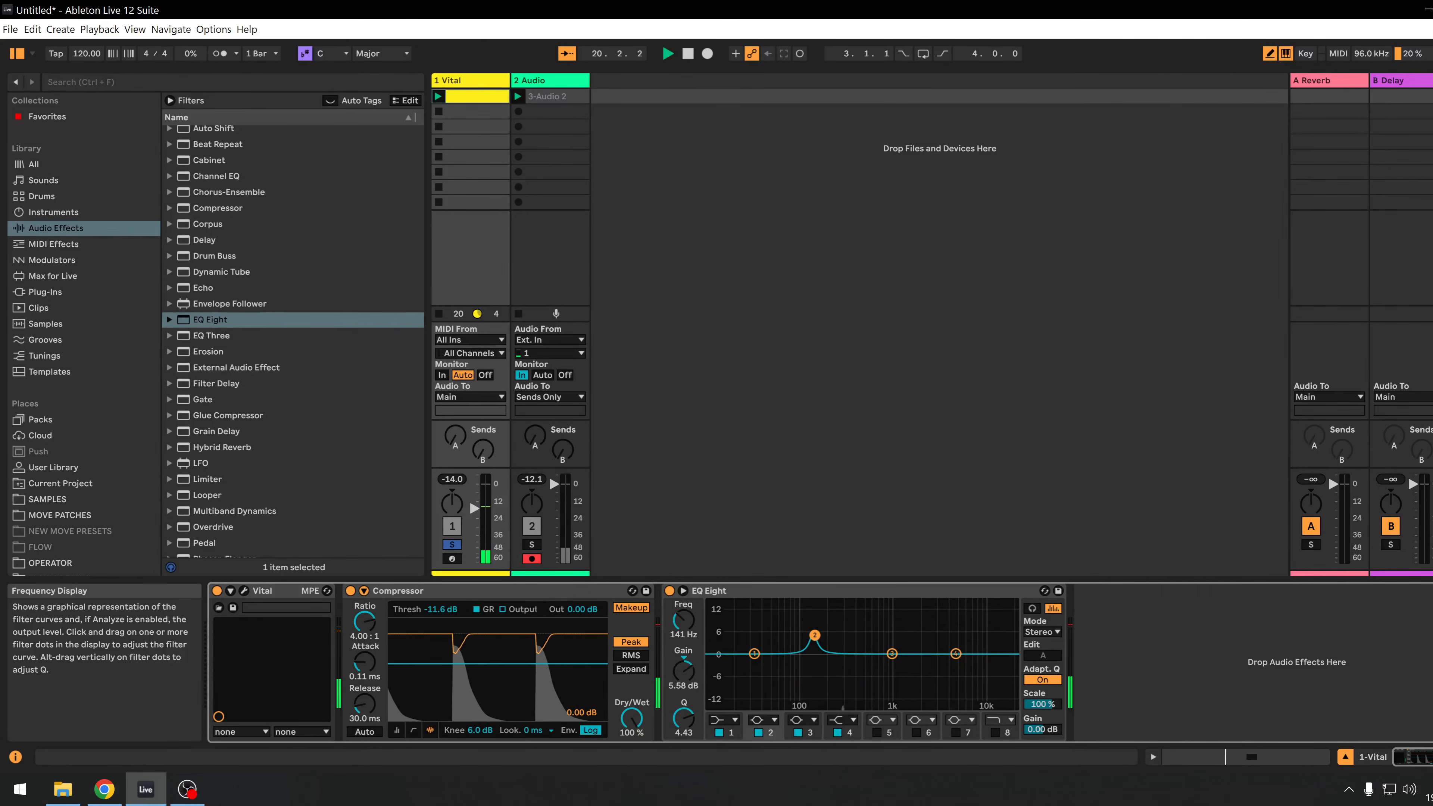
left_click_drag(892, 654, 958, 643)
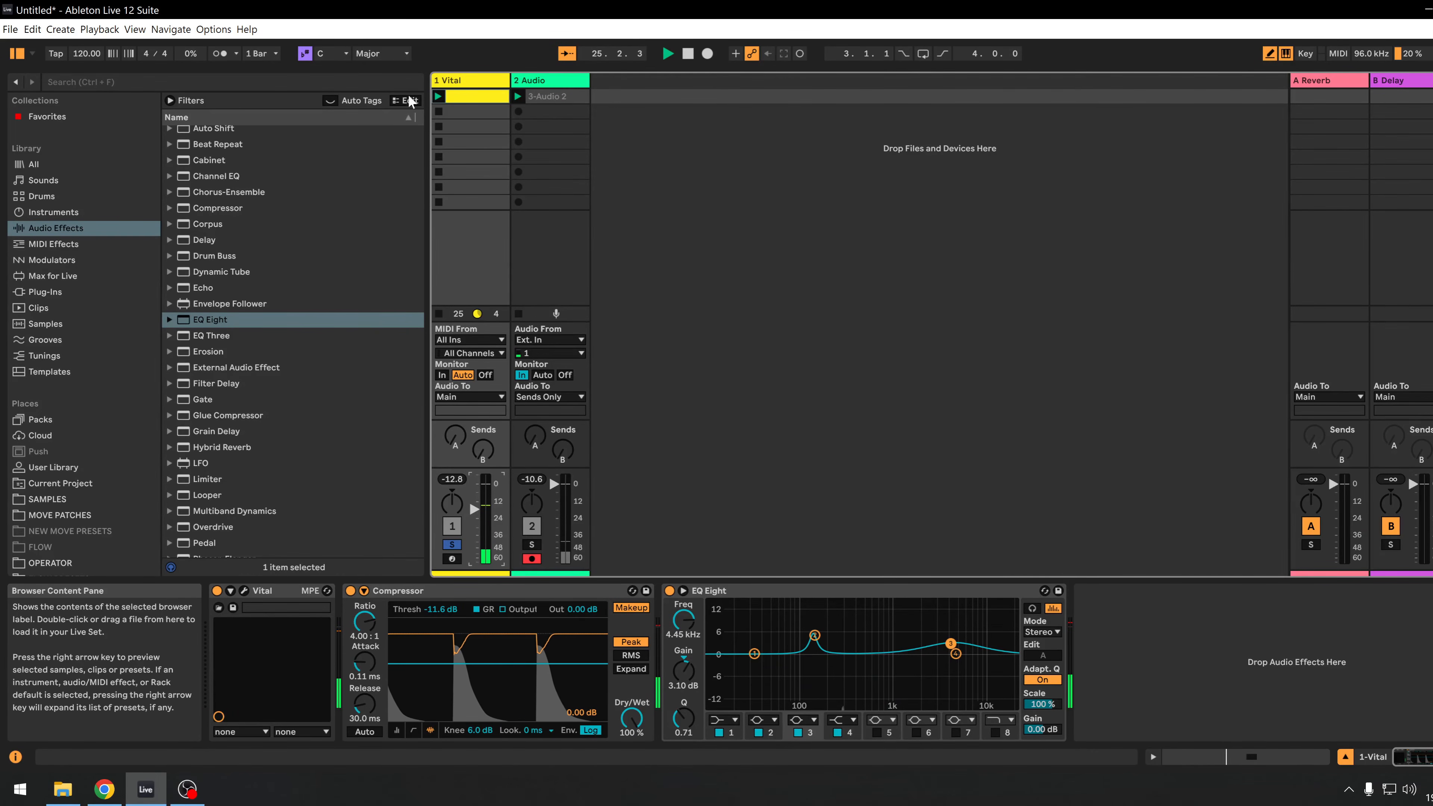
Open the Vital track's MIDI clip for editing with playback stopped and turn off Draw Mode.
double_click(474, 97)
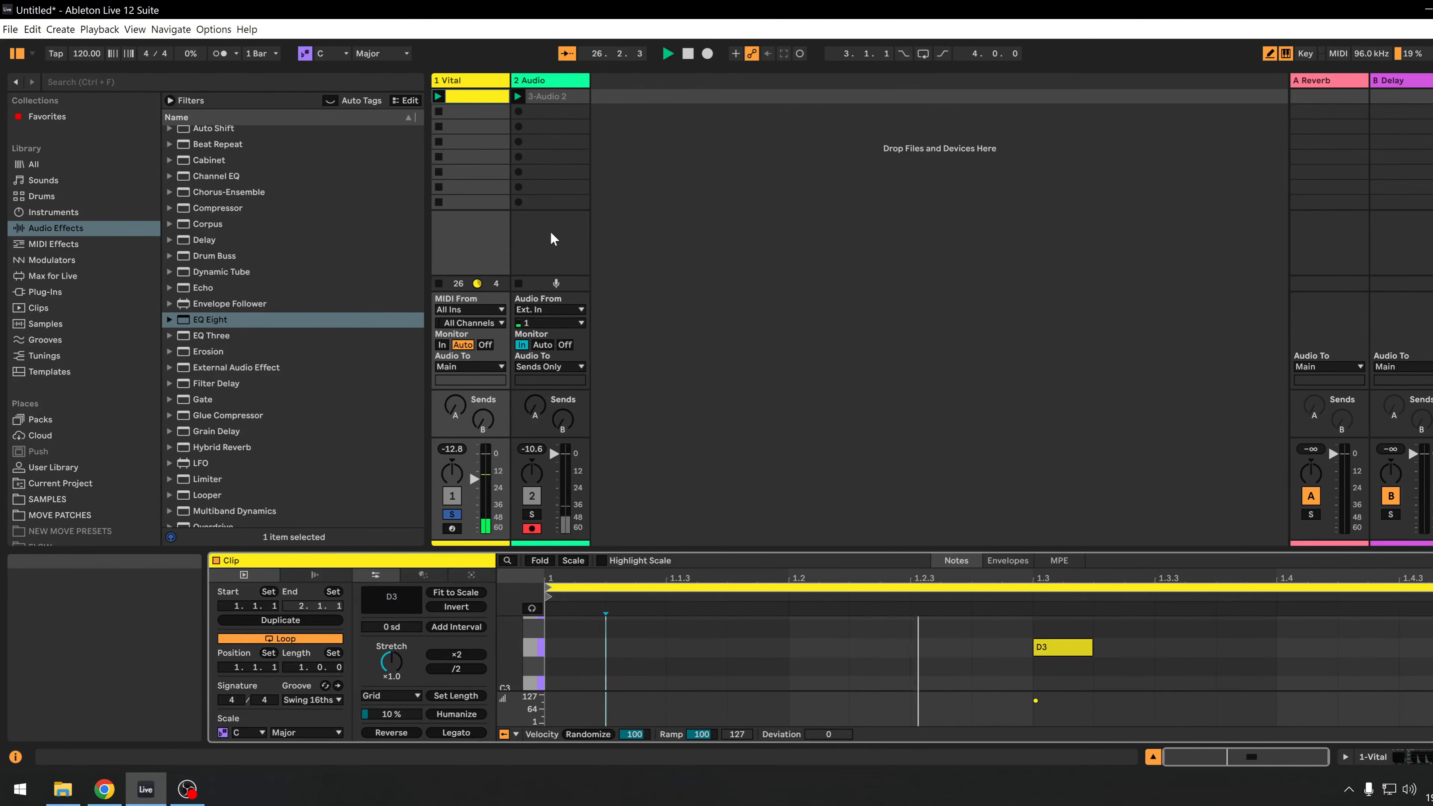
key("space")
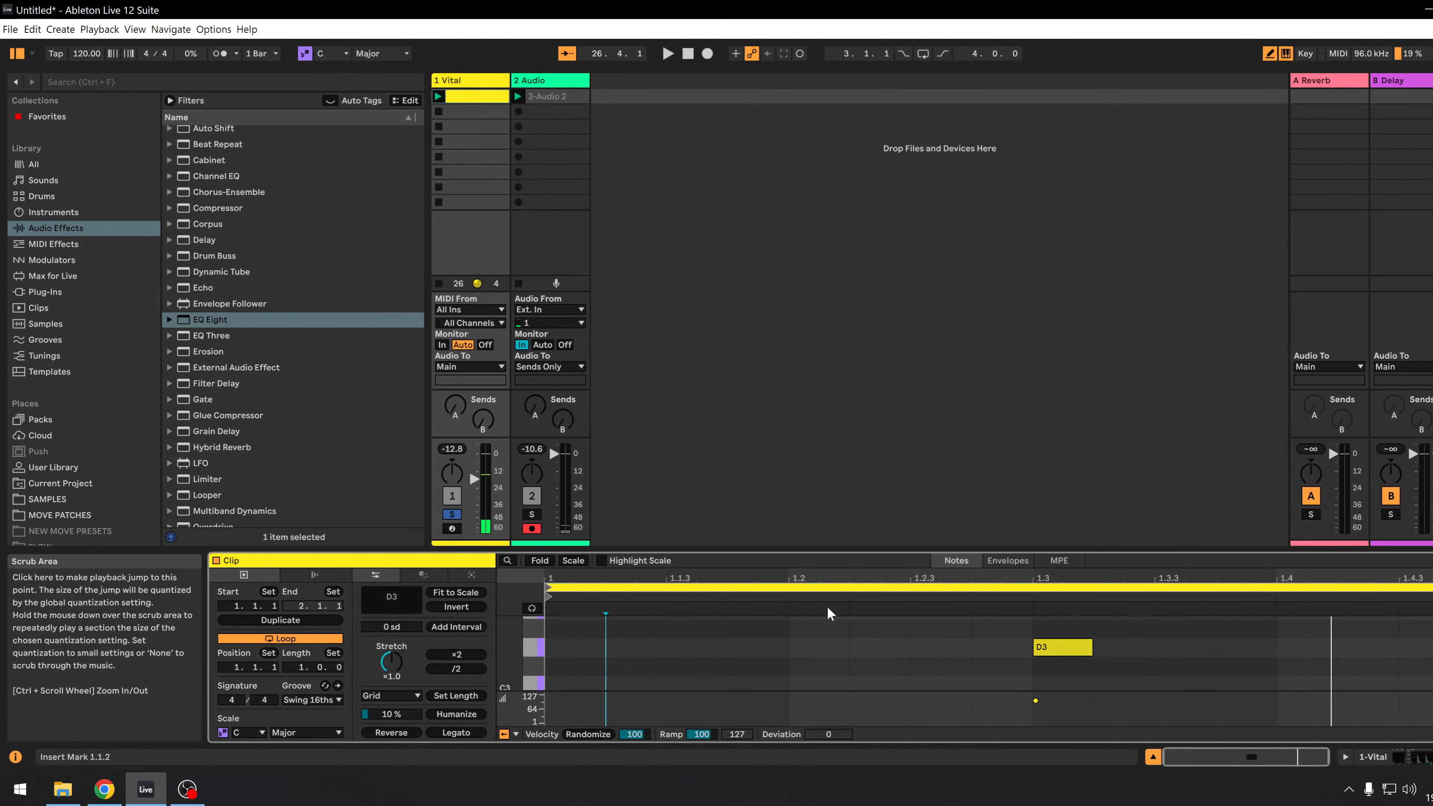
right_click(971, 676)
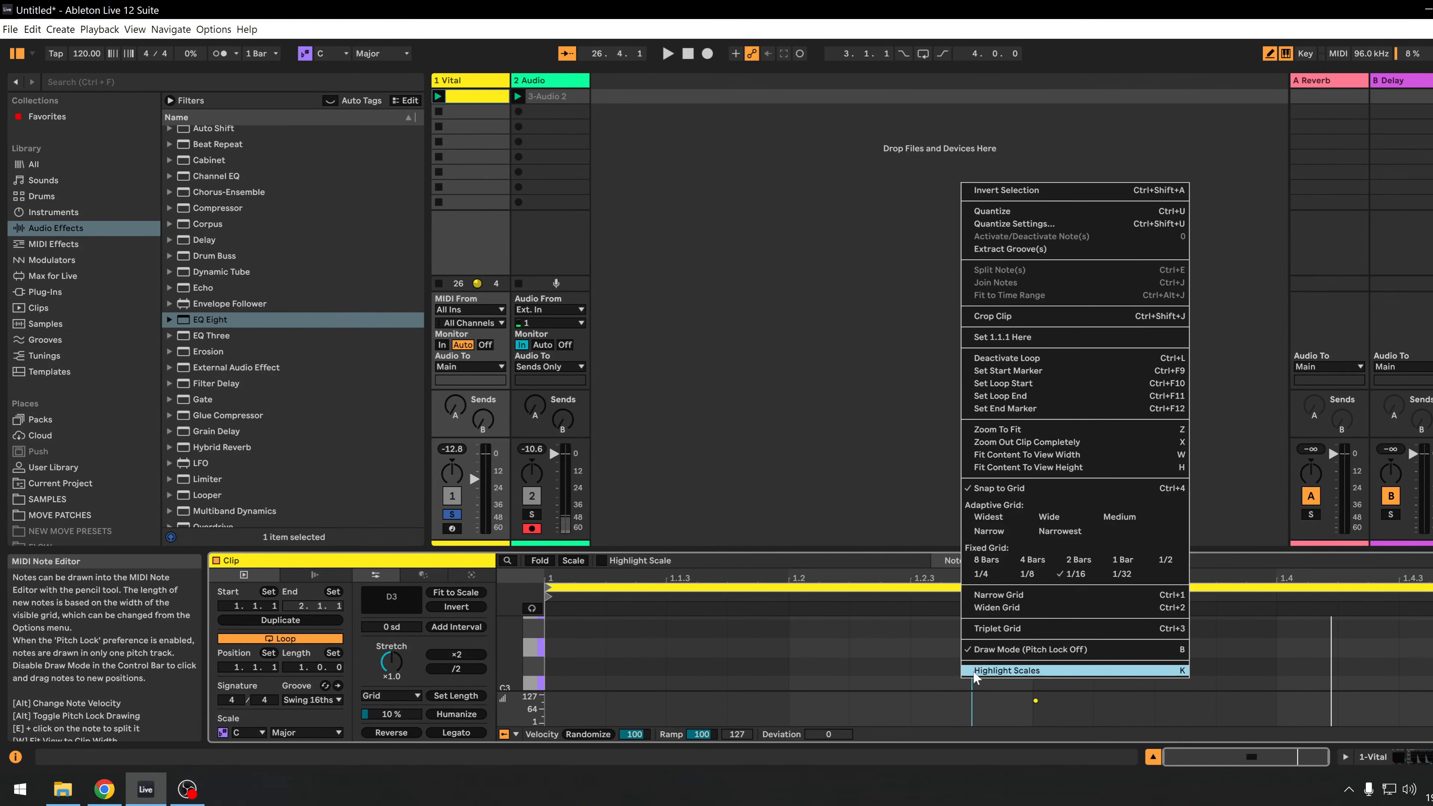
left_click(1010, 649)
Turn on note preview in the clip editor and audition the D3 note at 1.3, keeping its pitch at D3.
left_click_drag(1059, 633, 1051, 636)
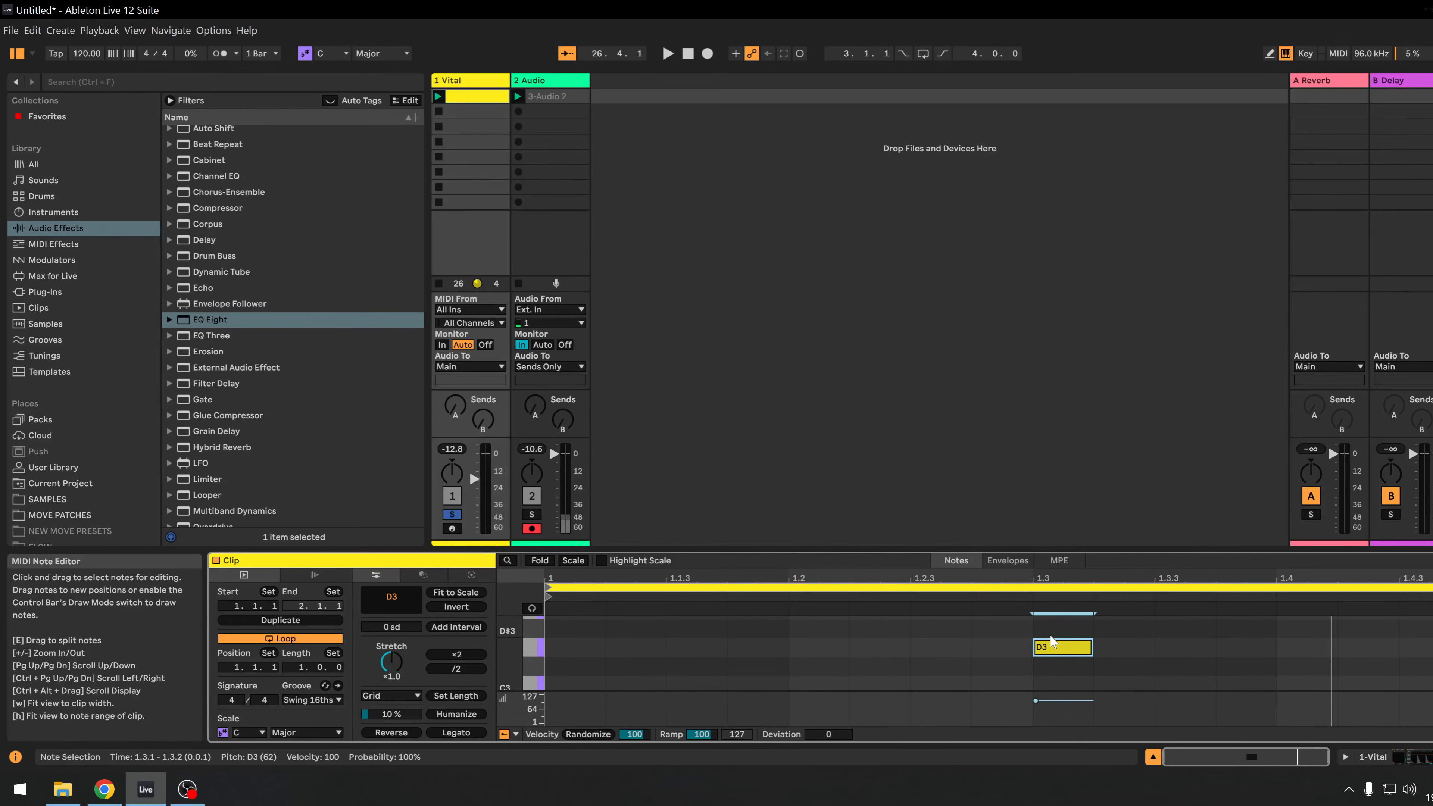
key("Up")
key("Down")
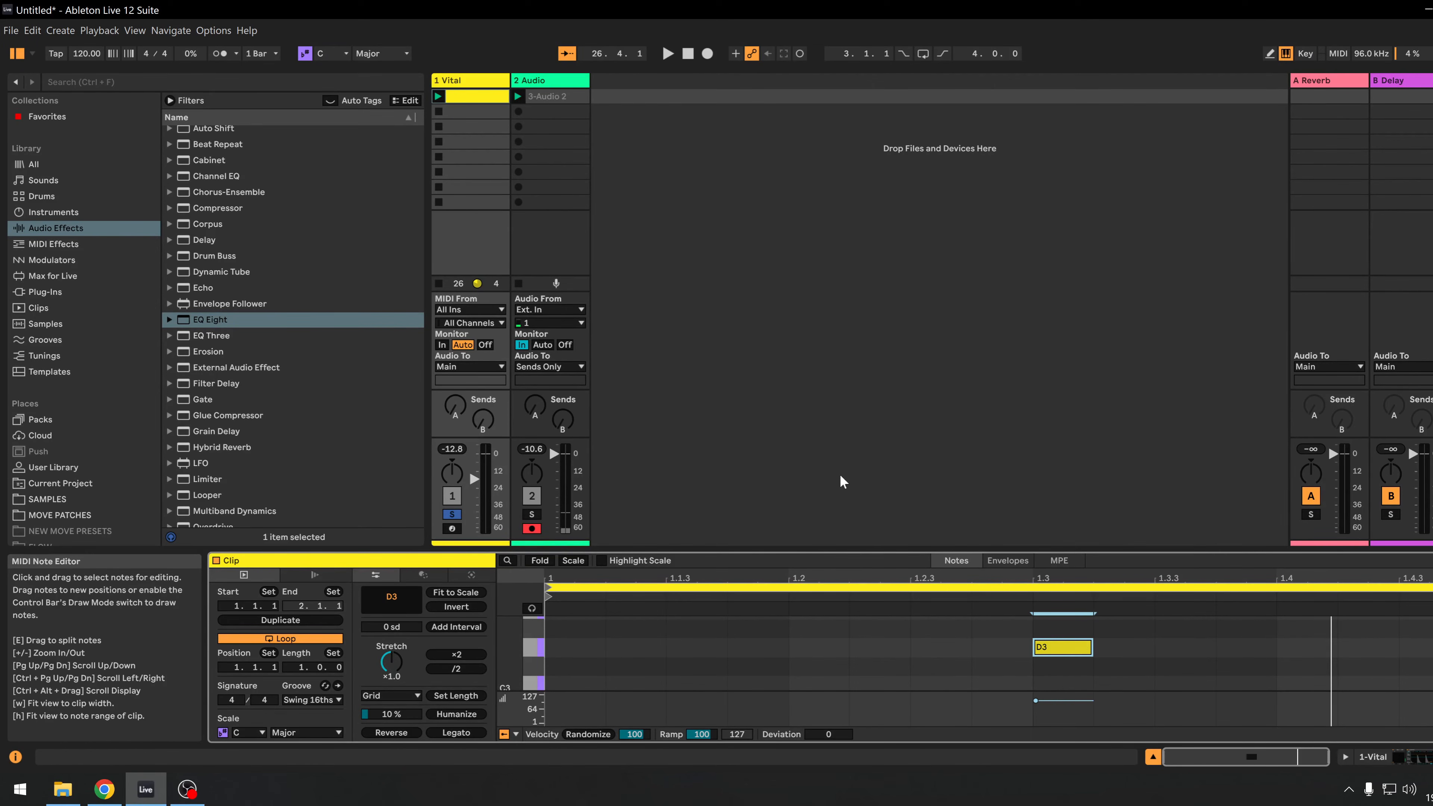
left_click(532, 609)
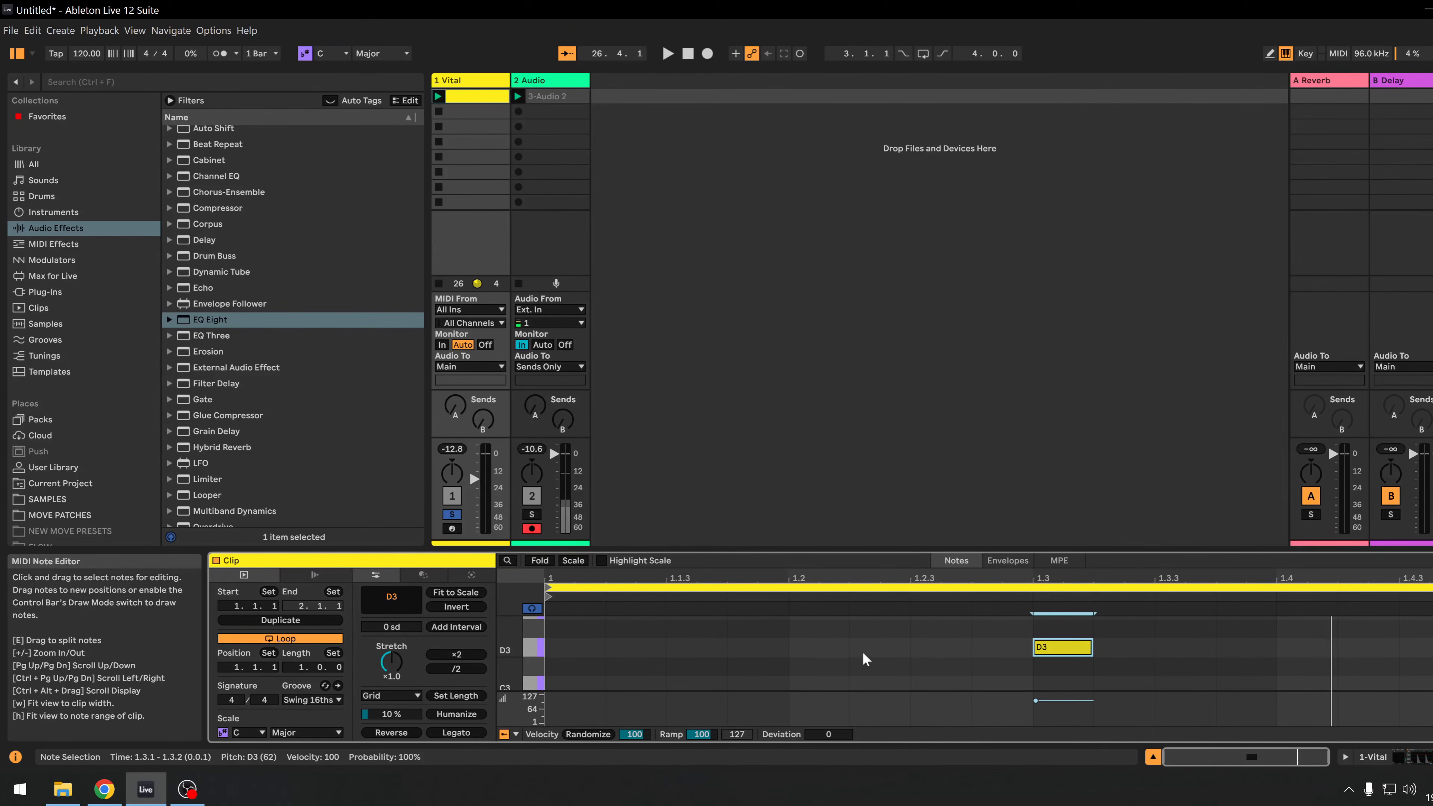
left_click(1033, 653)
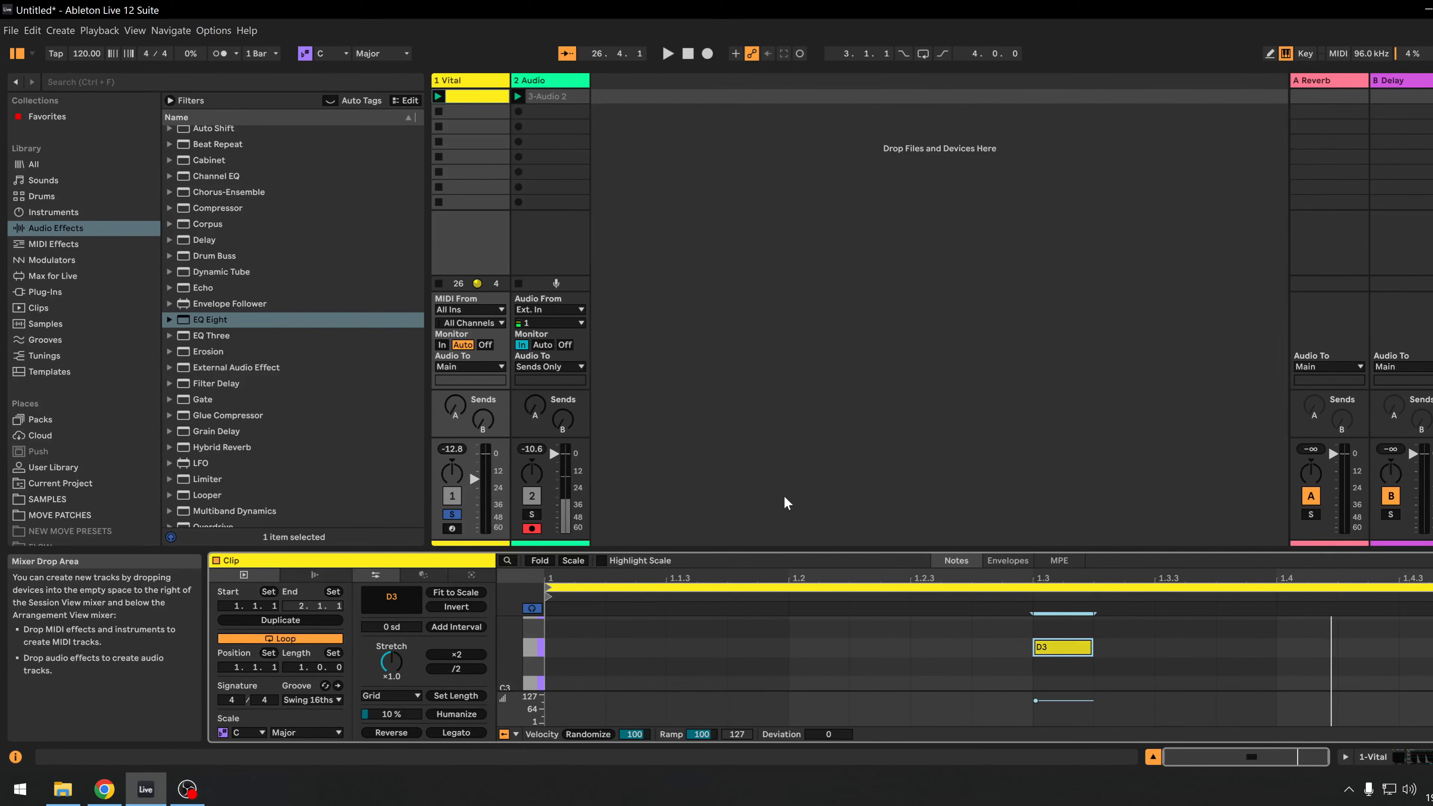
Restart playback and reopen the Vital plug-in window from the track's device chain.
key("space")
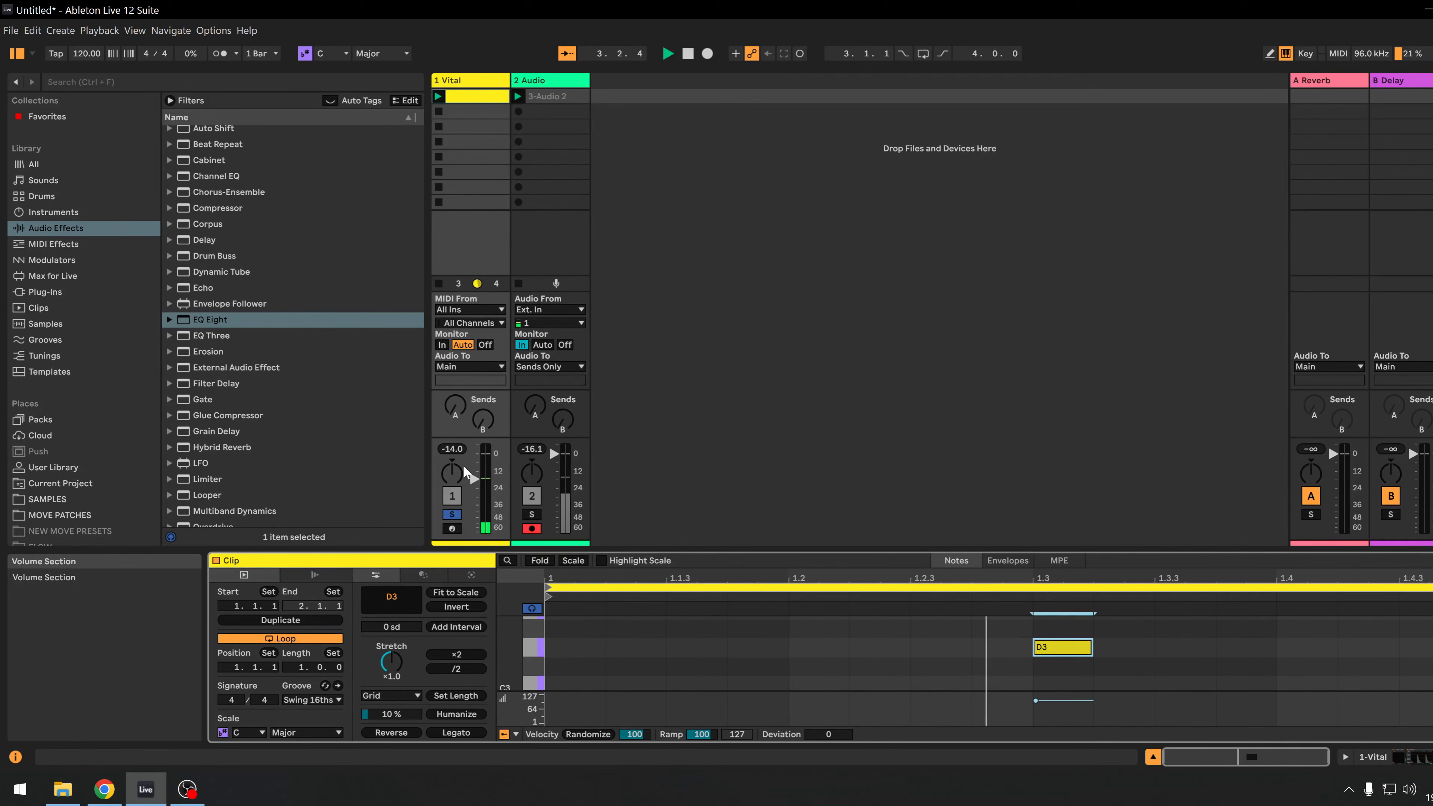
left_click(479, 86)
double_click(480, 86)
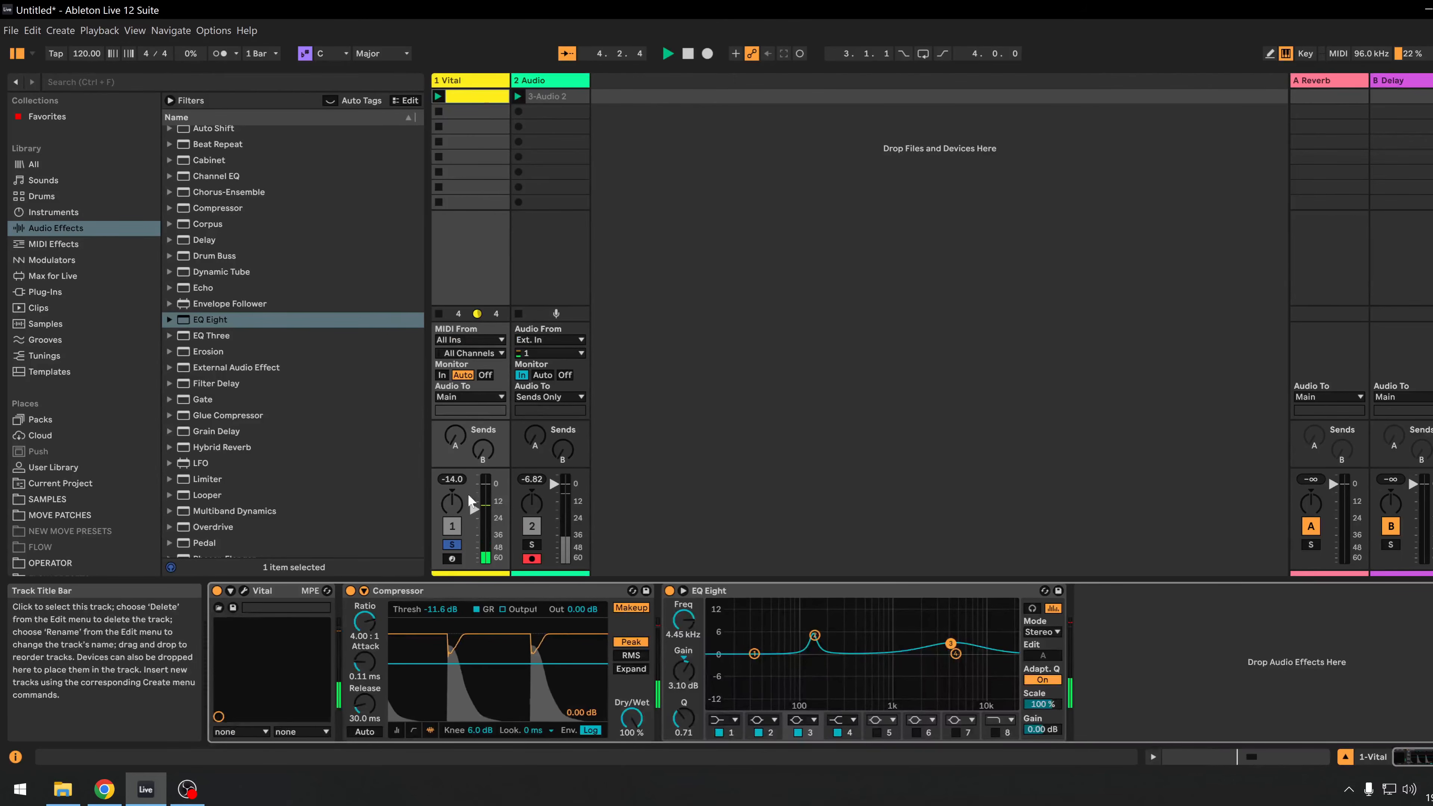
left_click(245, 591)
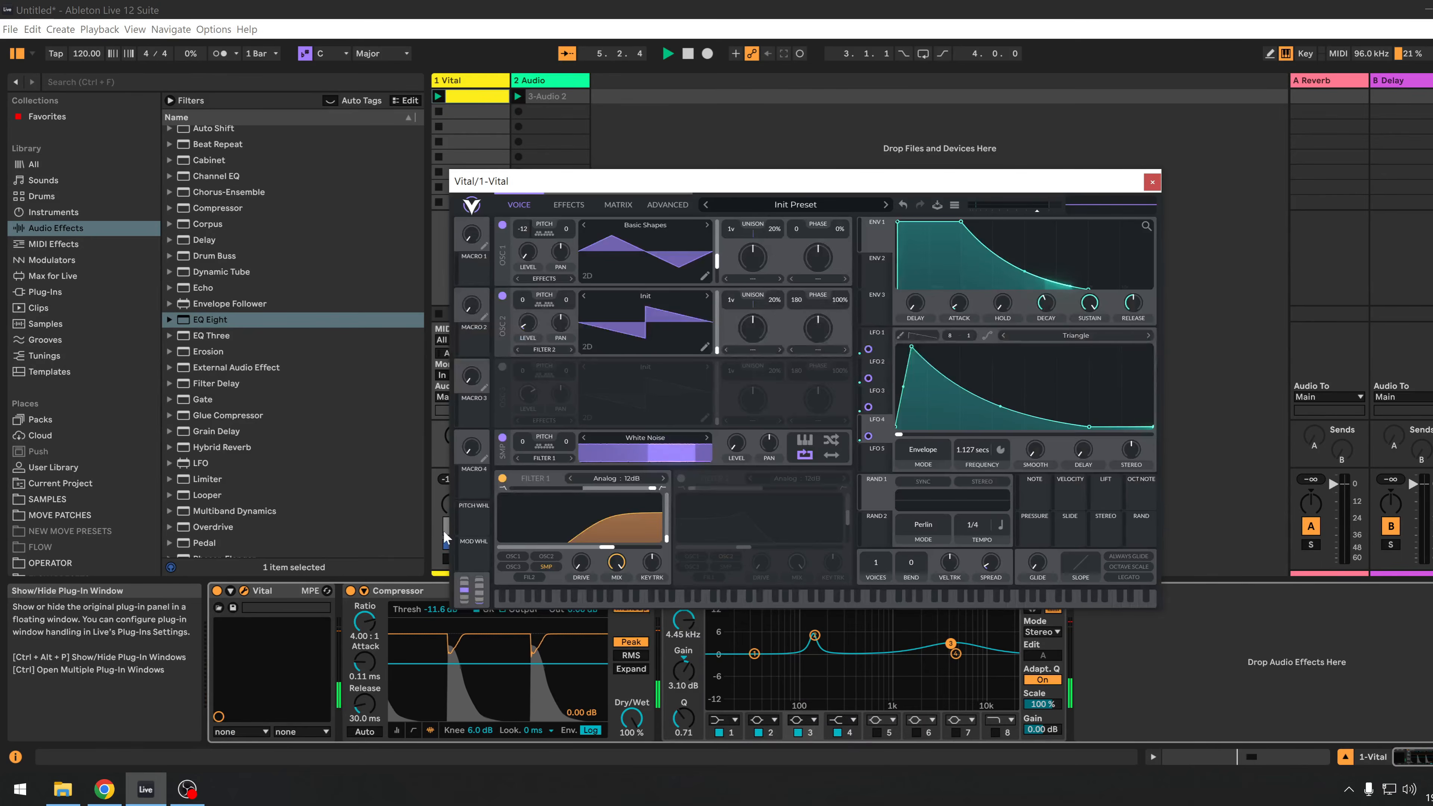
Audition the drum with the noise sampler off and oscillator 3 briefly on, restoring both to their original states.
left_click(503, 440)
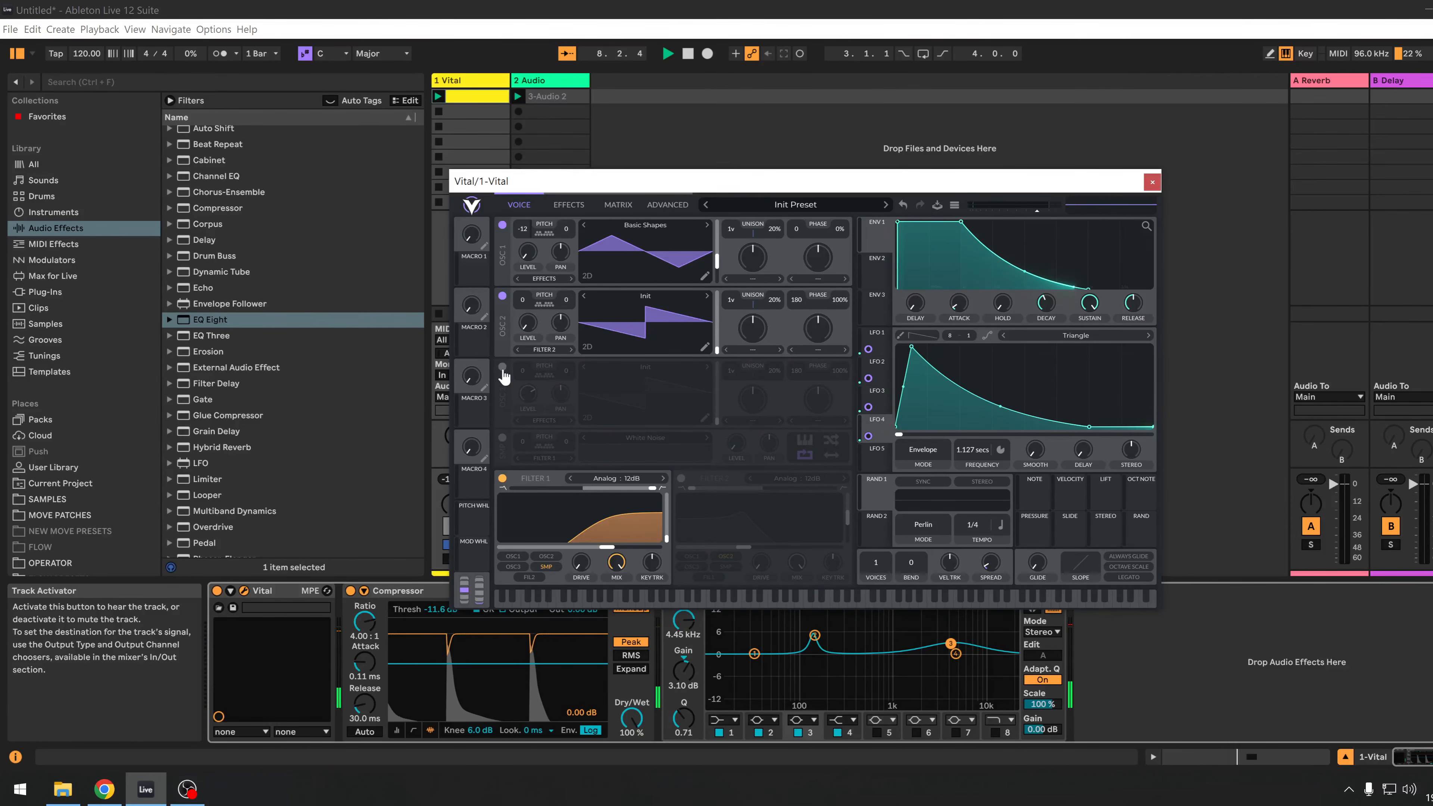
left_click(503, 370)
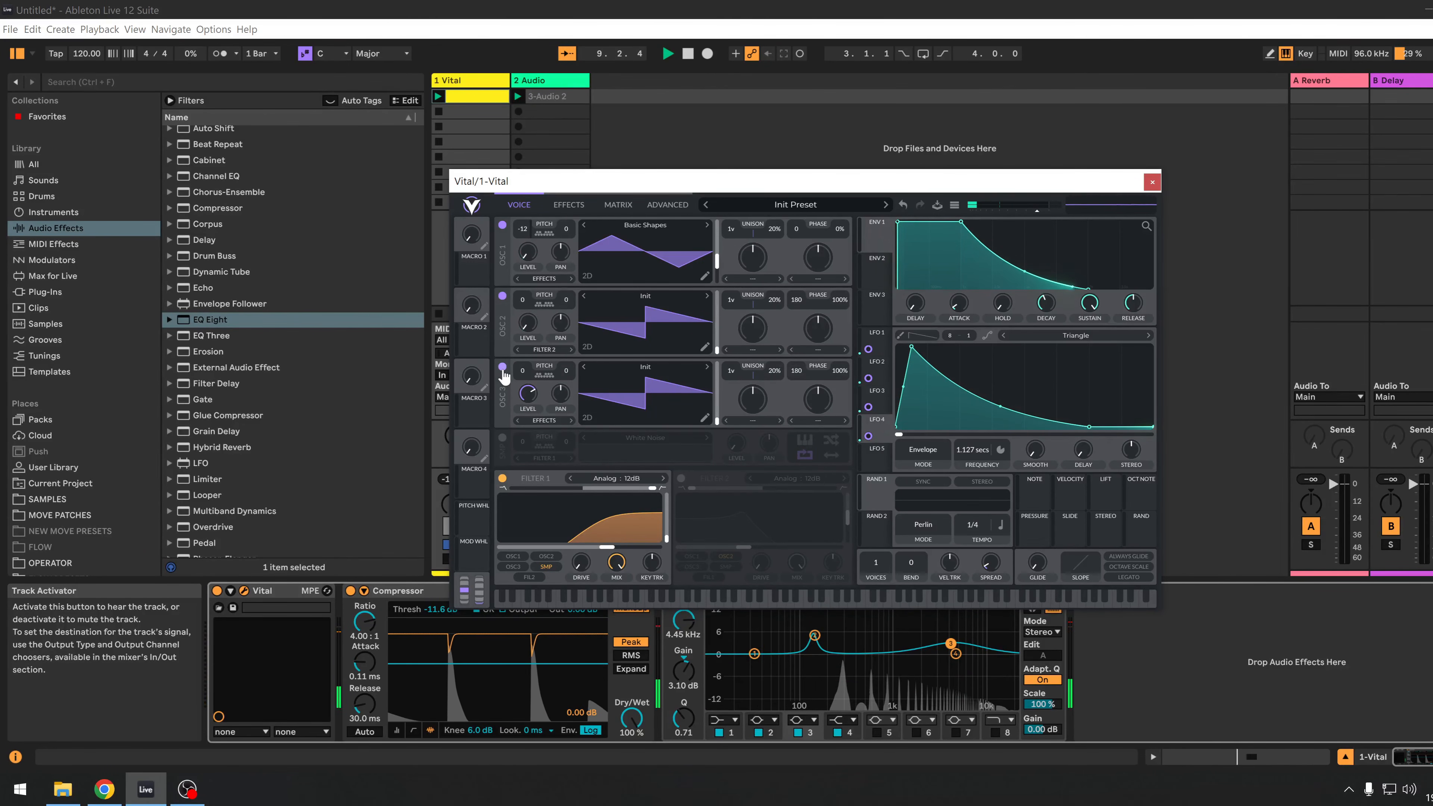
left_click(503, 368)
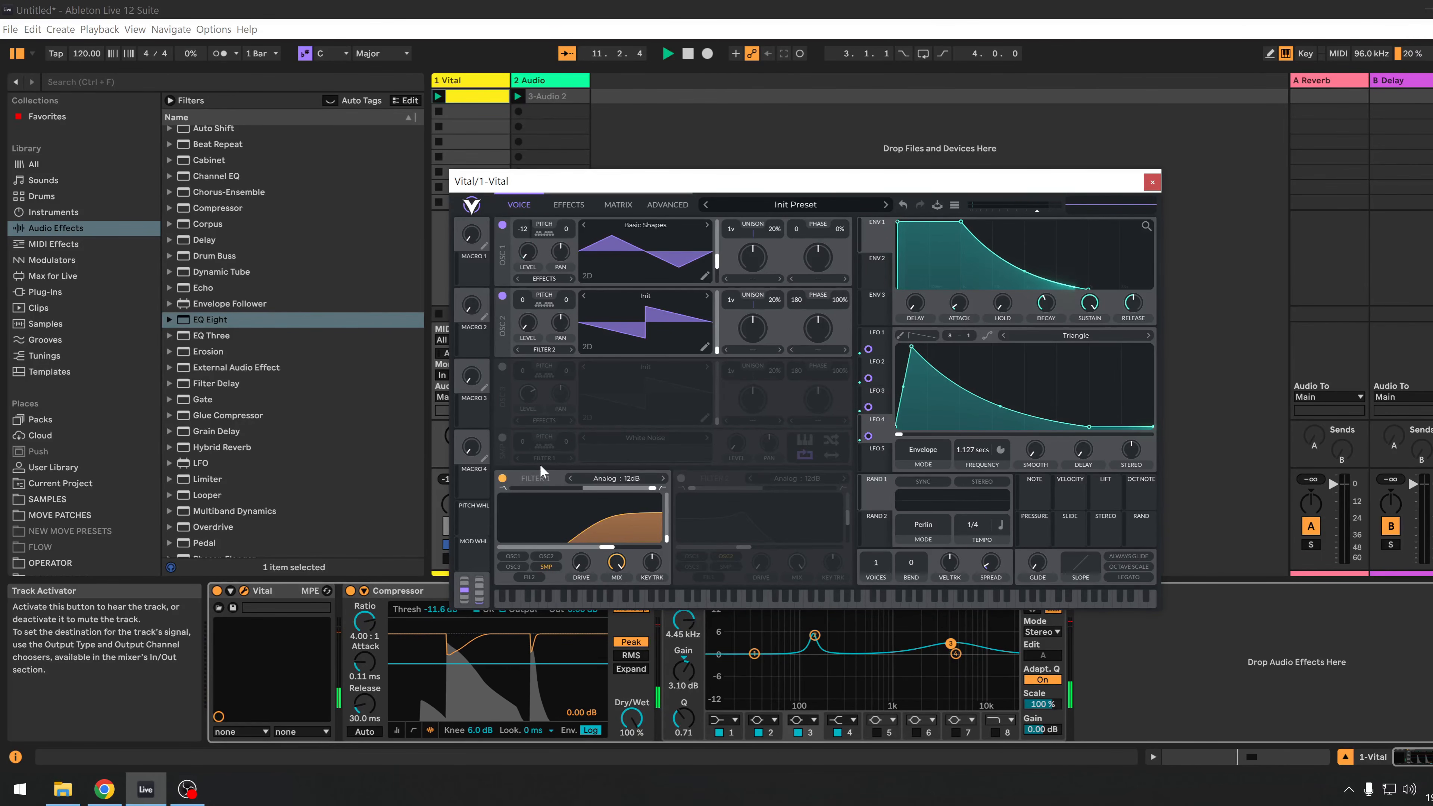
left_click(502, 438)
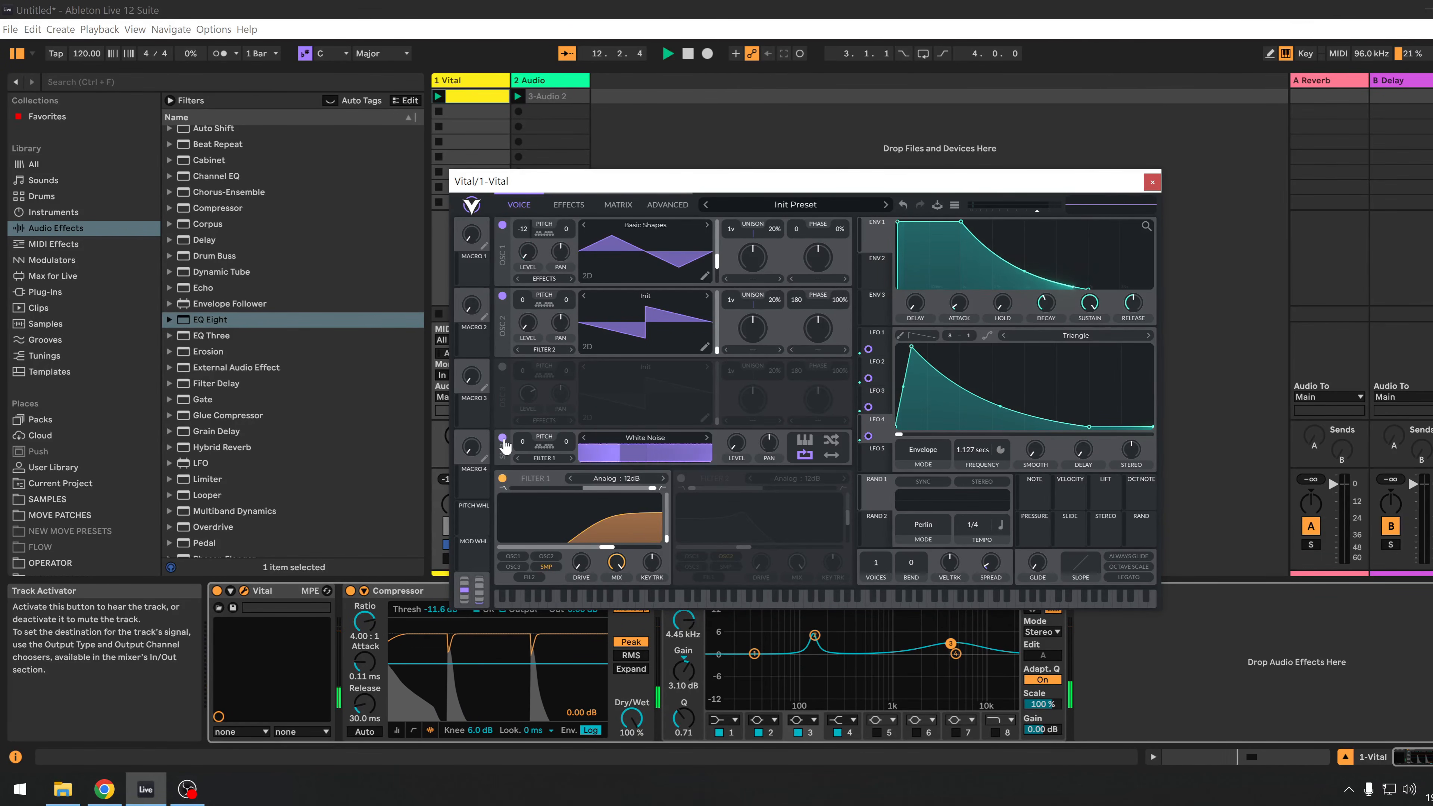